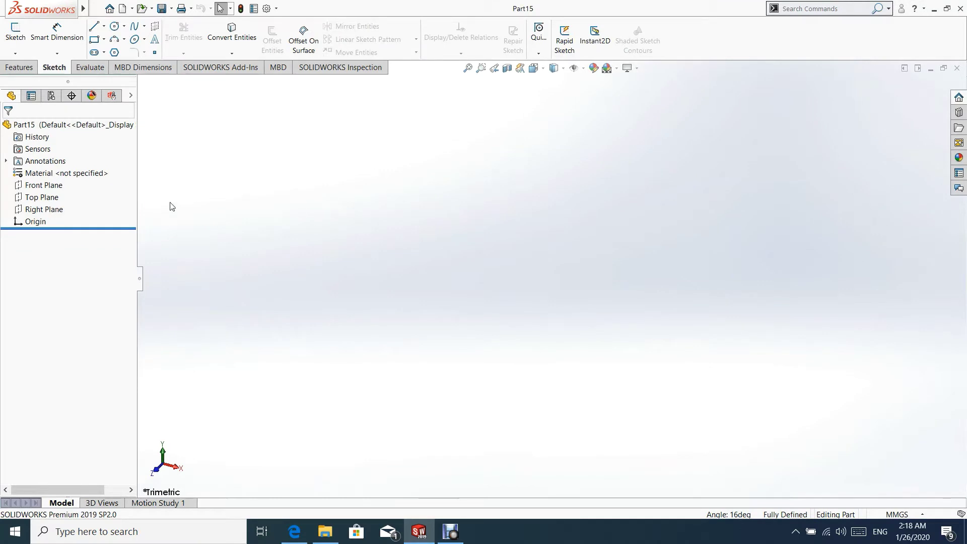
Start a sketch on the Front Plane and draw a wide base rectangle about 133 × 11 mm just above the origin.
{"action": "left_click", "coordinate": [44, 185]}
{"action": "left_click", "coordinate": [69, 174]}
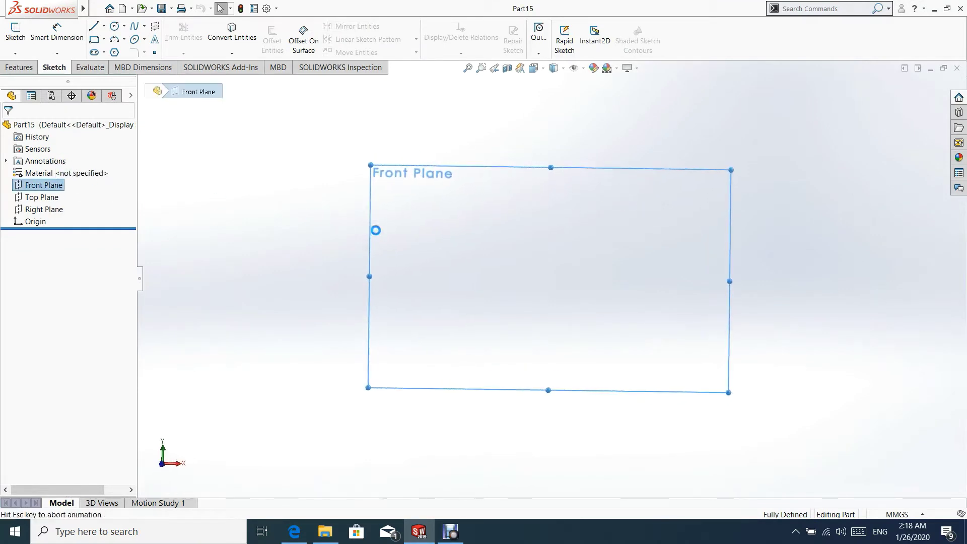
{"action": "left_click", "coordinate": [94, 39]}
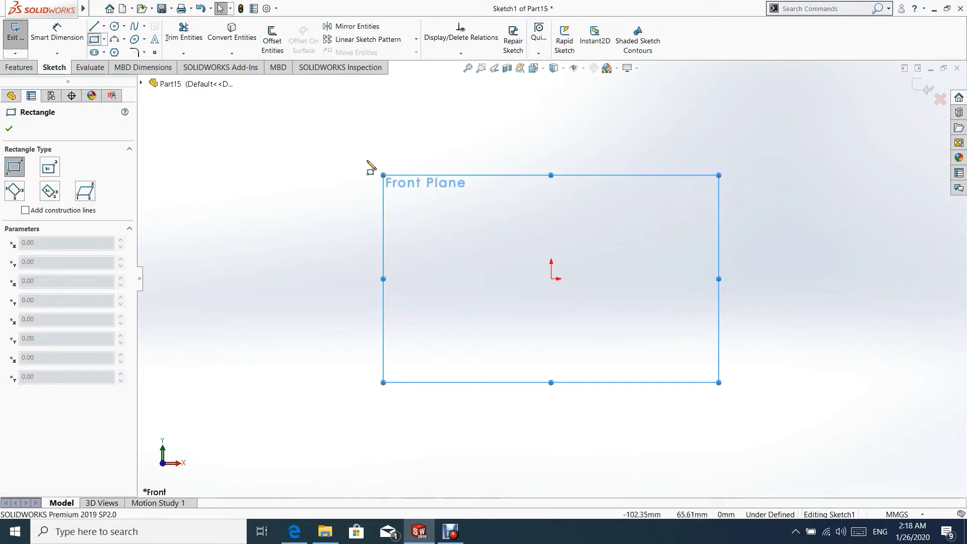
{"action": "left_click", "coordinate": [433, 242]}
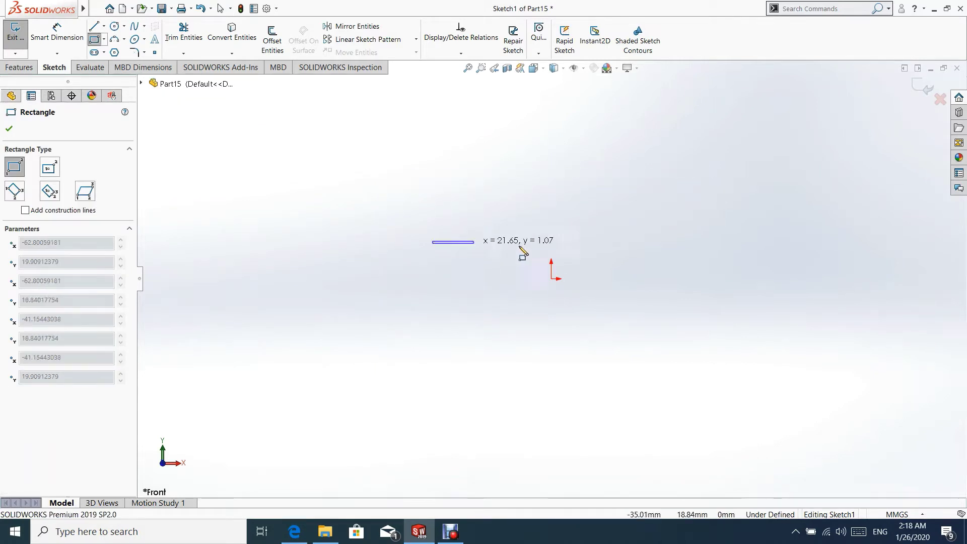
{"action": "left_click", "coordinate": [685, 263]}
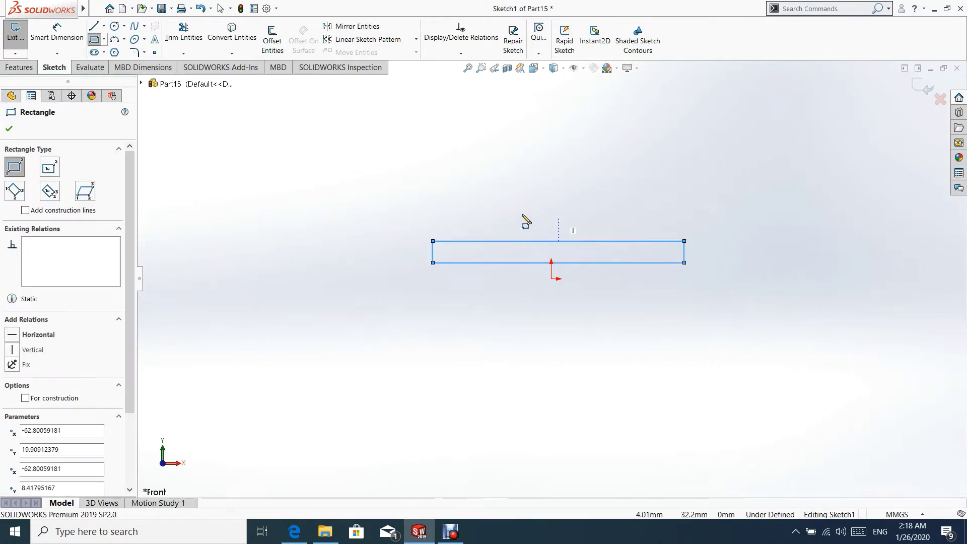
Sketch a rectangle about 107 × 45 mm on the base's top line and a rectangle about 78 × 24 mm inside it, from its top line.
{"action": "left_click", "coordinate": [457, 156]}
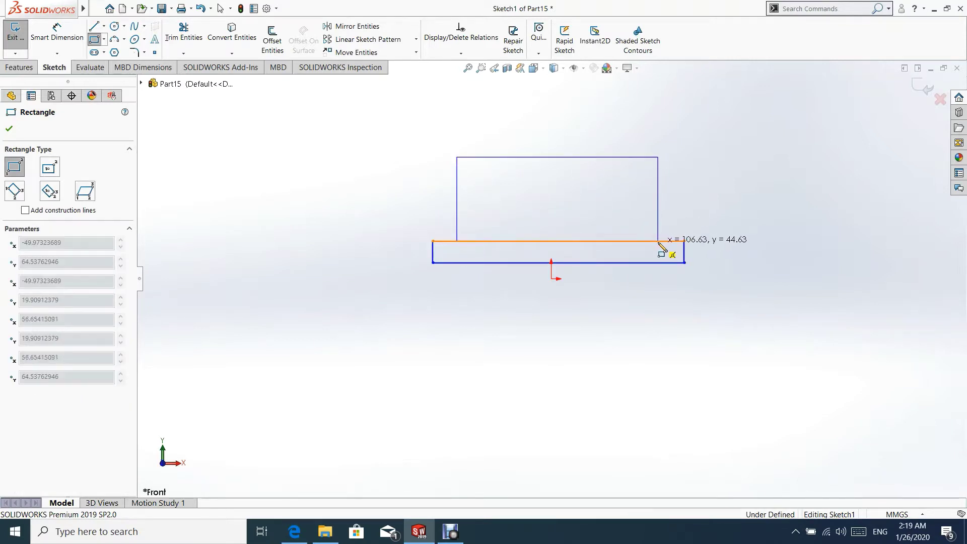
{"action": "left_click", "coordinate": [658, 242]}
{"action": "left_click", "coordinate": [483, 158]}
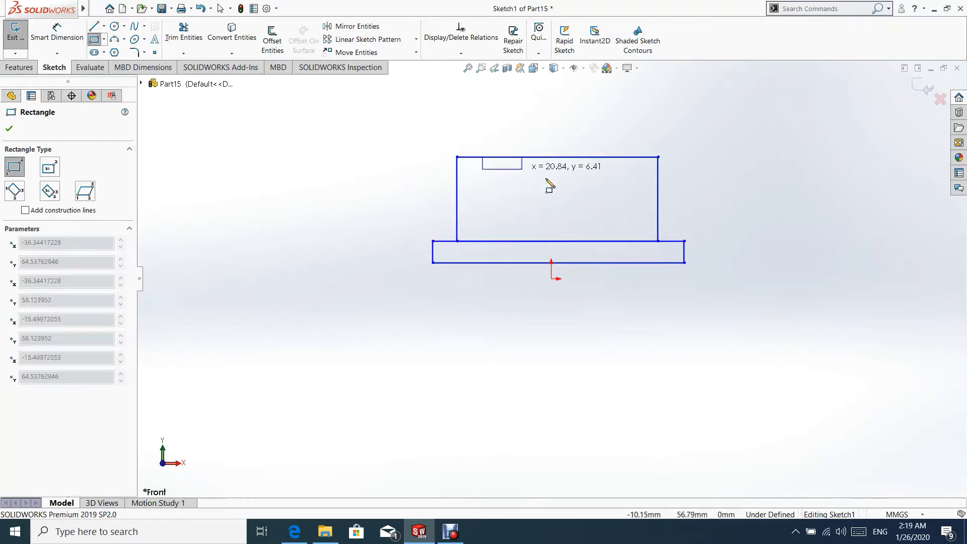
{"action": "left_click", "coordinate": [629, 203]}
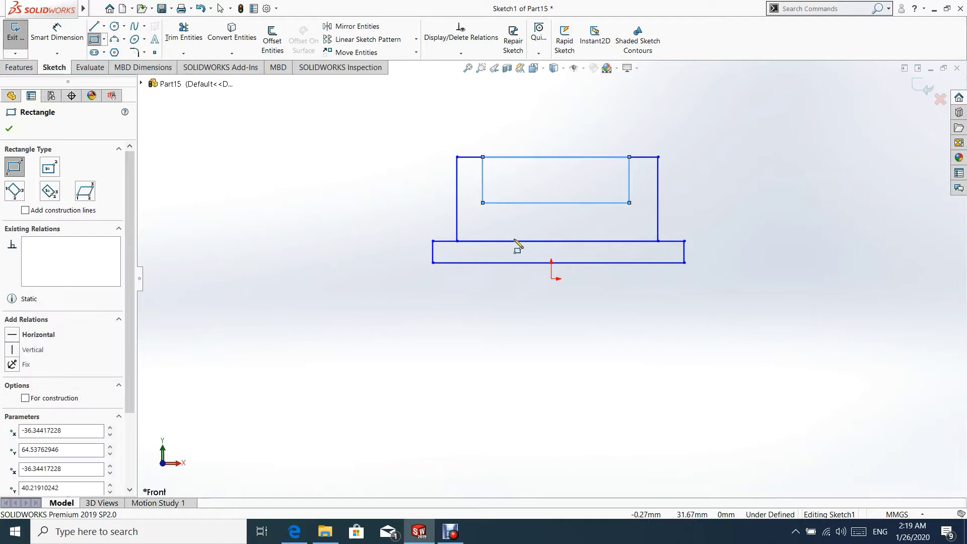
Sketch a thin rectangle about 123 × 6 mm inside the base rectangle, resting on its bottom line.
{"action": "left_click", "coordinate": [443, 253]}
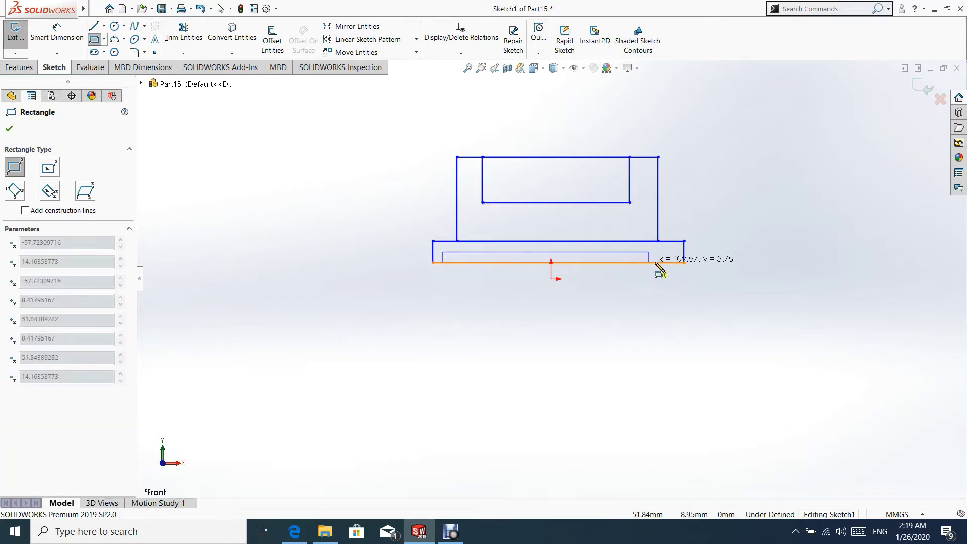
{"action": "left_click", "coordinate": [676, 262]}
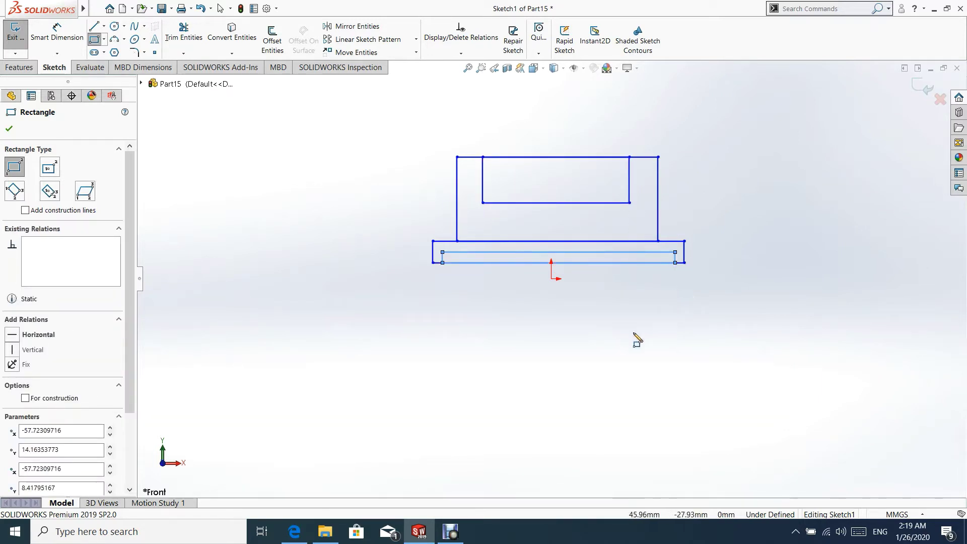
{"action": "key", "text": "Escape"}
{"action": "key", "text": "Escape"}
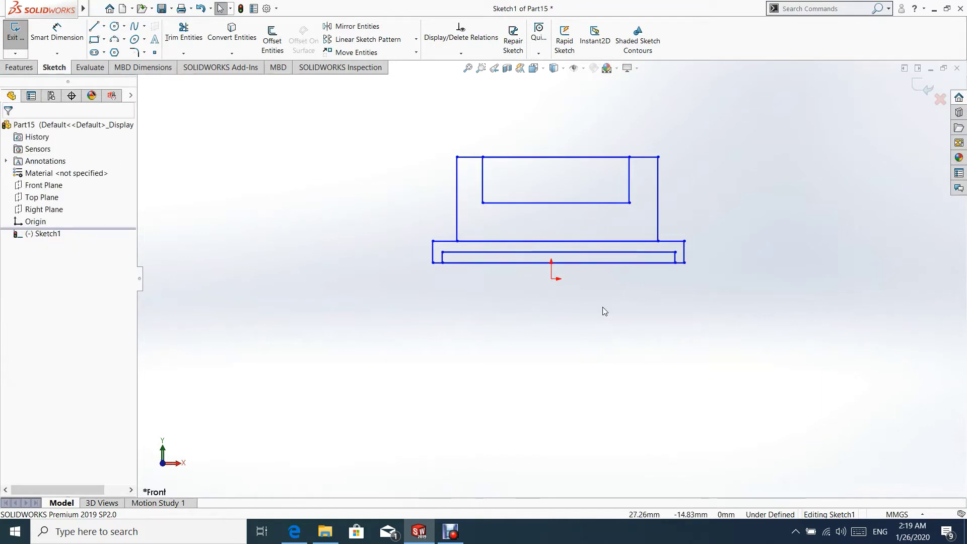
Make the midpoint of the base rectangle's bottom line coincident with the origin.
{"action": "right_click", "coordinate": [603, 263]}
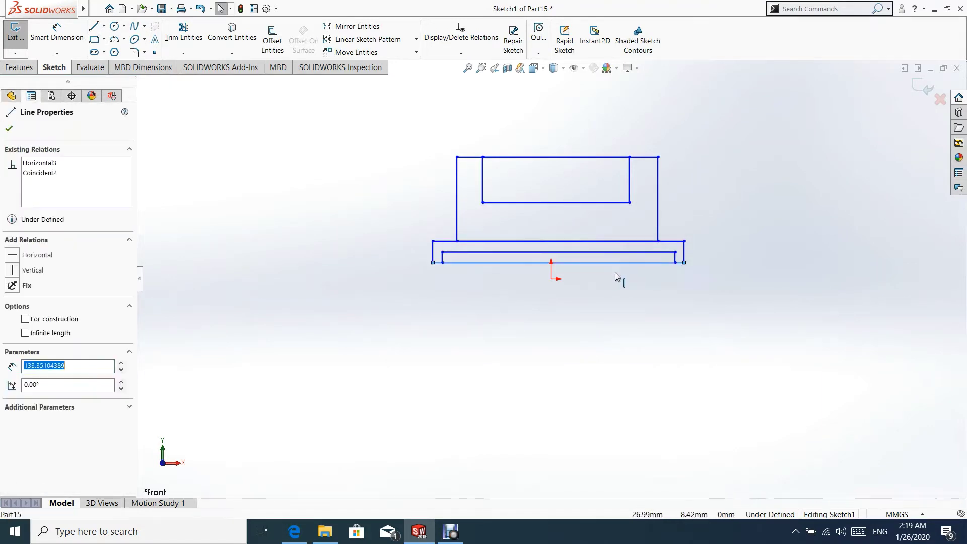
{"action": "left_click", "coordinate": [625, 284]}
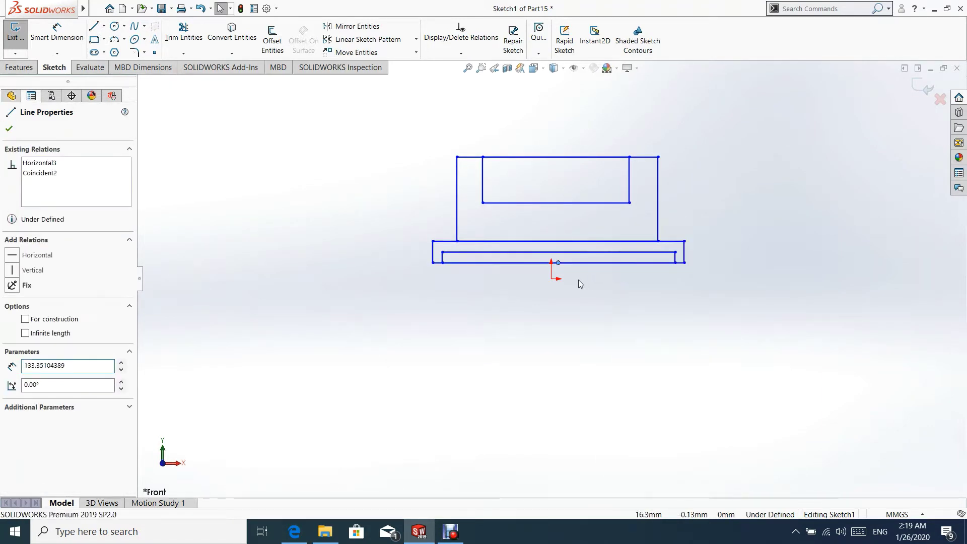
{"action": "left_click", "coordinate": [552, 278], "text": "ctrl"}
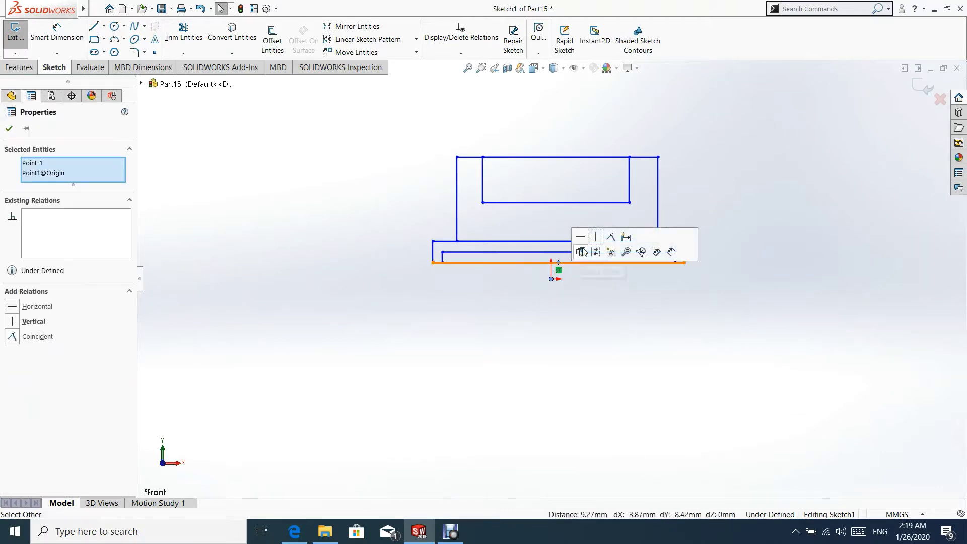
{"action": "left_click", "coordinate": [619, 237]}
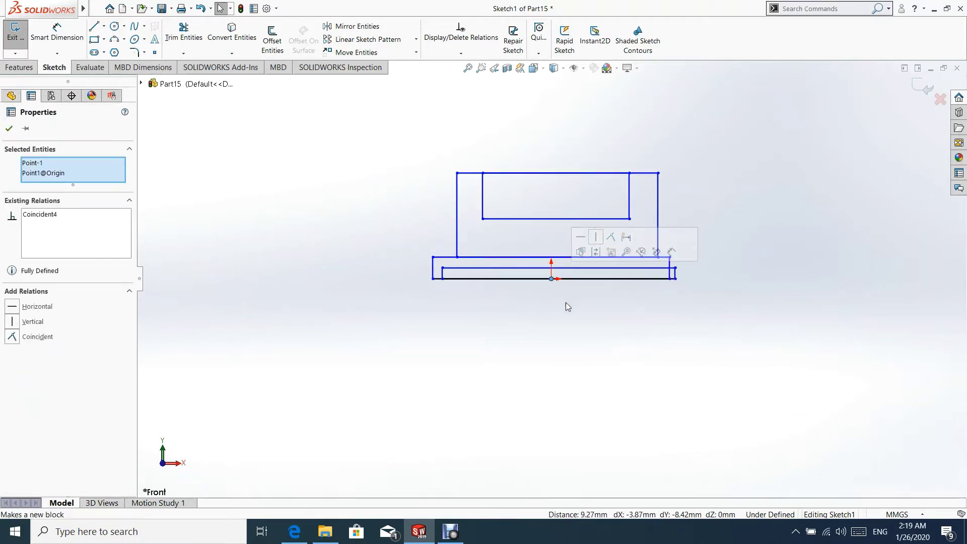
{"action": "left_click", "coordinate": [560, 292]}
Add a vertical relation between the midpoint of the upper inner rectangle's bottom line and the origin.
{"action": "left_click", "coordinate": [573, 218]}
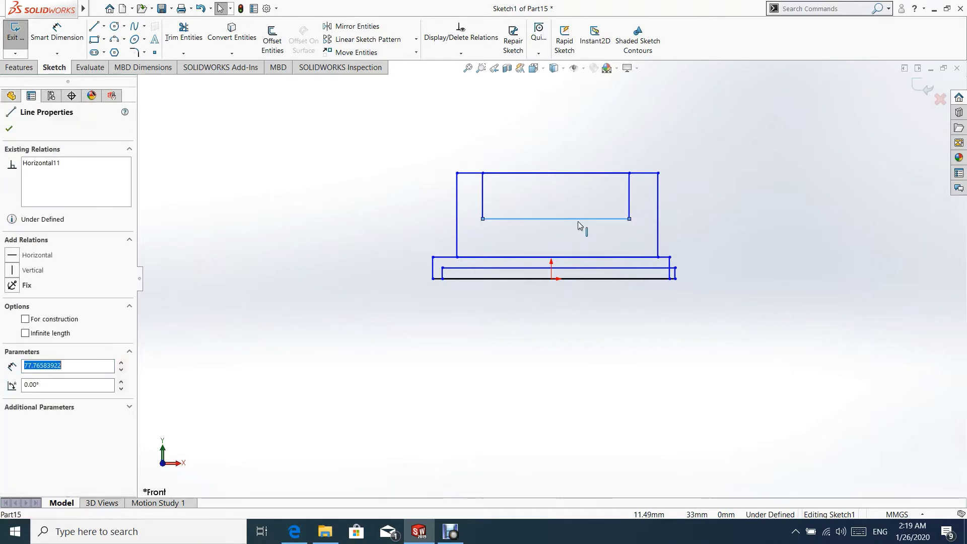
{"action": "right_click", "coordinate": [579, 222]}
{"action": "left_click", "coordinate": [616, 235]}
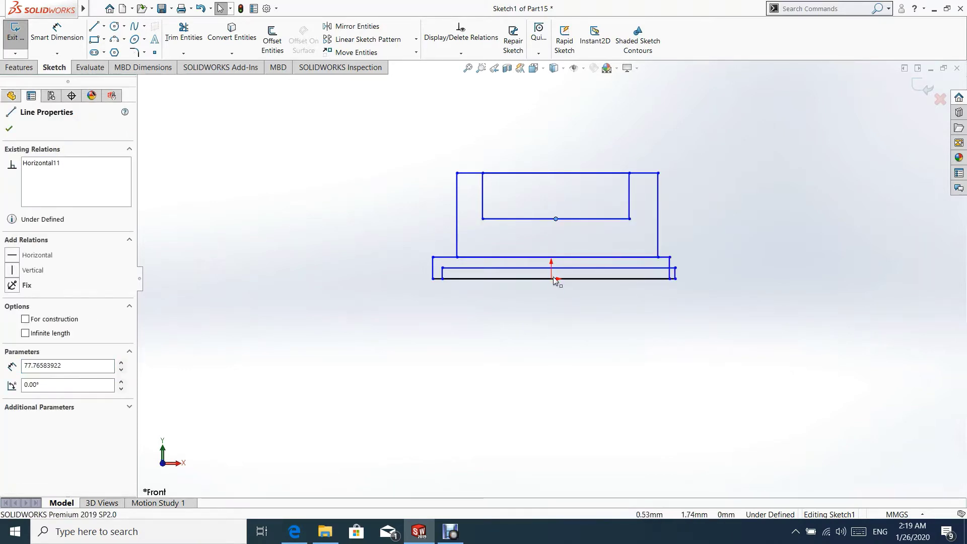
{"action": "left_click", "coordinate": [552, 279], "text": "ctrl"}
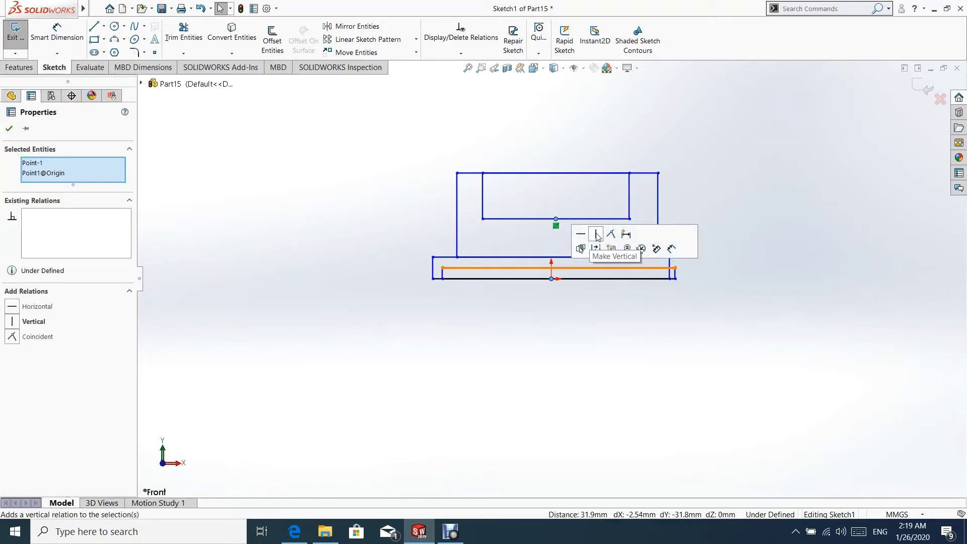
{"action": "left_click", "coordinate": [596, 233]}
Add a vertical relation between the midpoint of the upper outer rectangle's top line and the origin.
{"action": "right_click", "coordinate": [558, 173]}
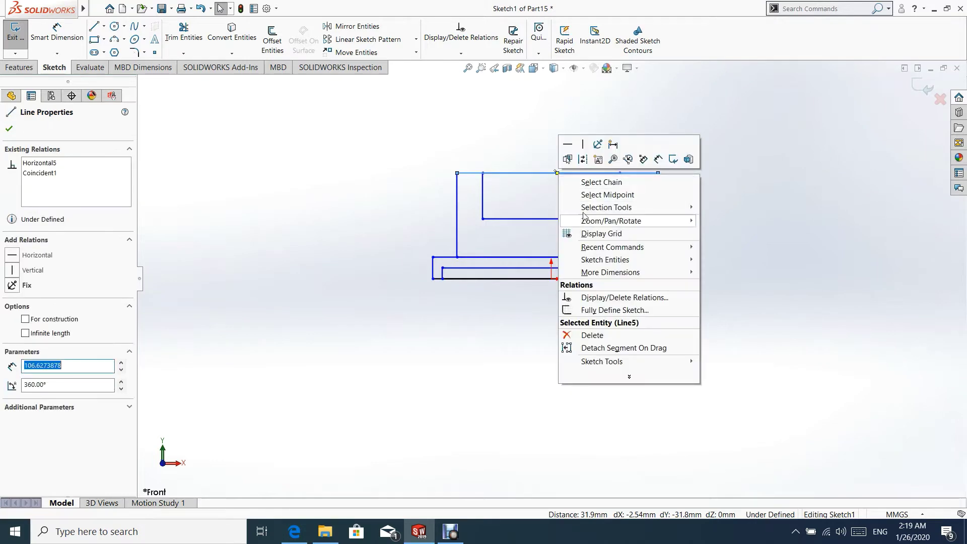
{"action": "left_click", "coordinate": [585, 198]}
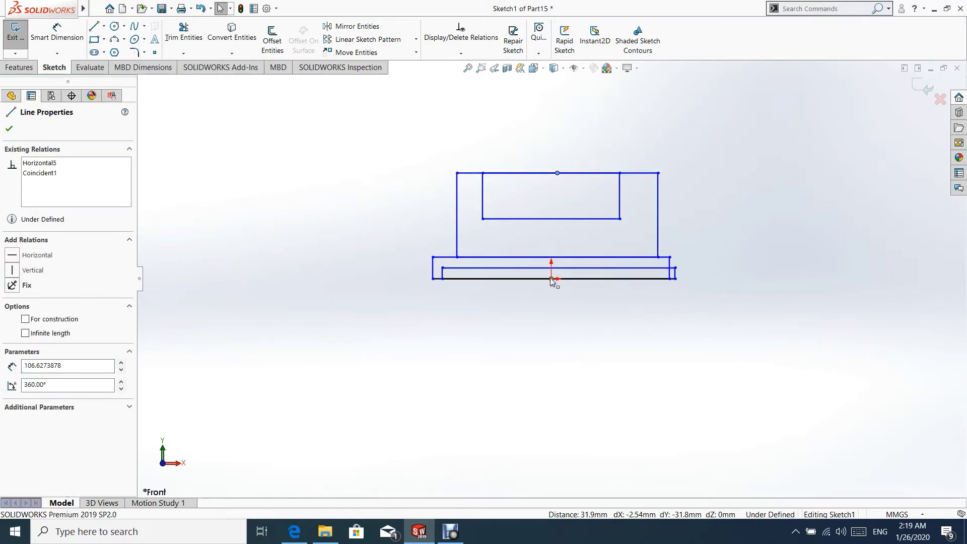
{"action": "left_click", "coordinate": [552, 279], "text": "ctrl"}
{"action": "left_click", "coordinate": [593, 236]}
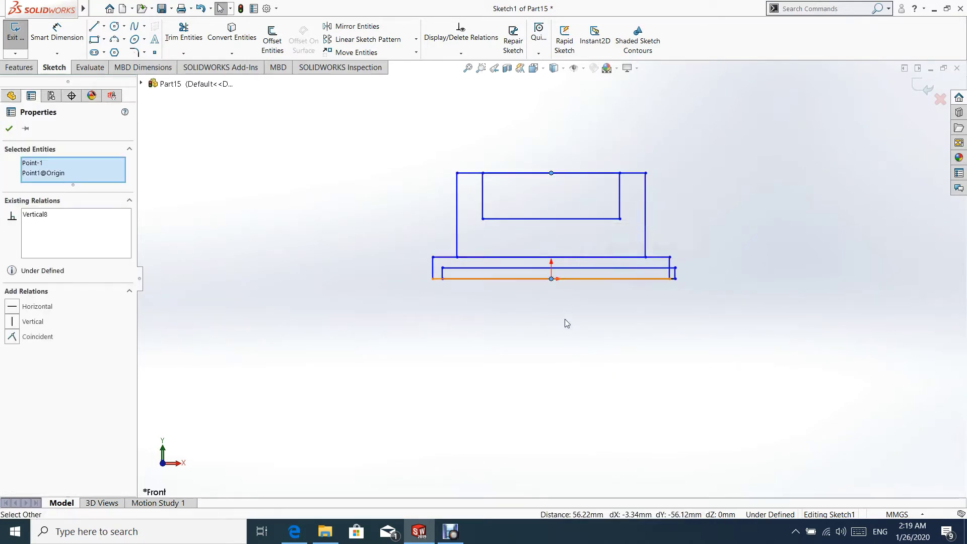
{"action": "left_click", "coordinate": [566, 323]}
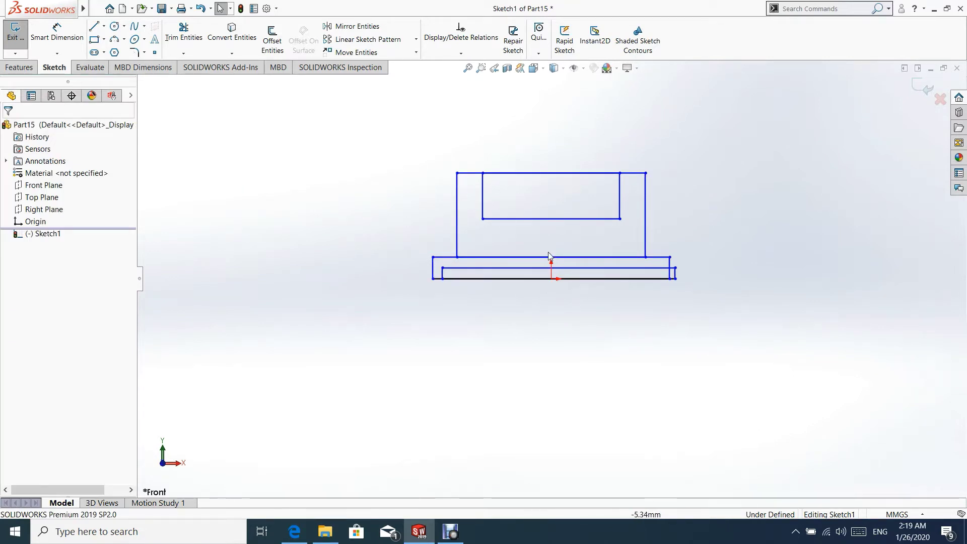
Add a vertical relation between the midpoint of the base rectangle's top line and the origin.
{"action": "left_click", "coordinate": [614, 257]}
{"action": "right_click", "coordinate": [614, 256]}
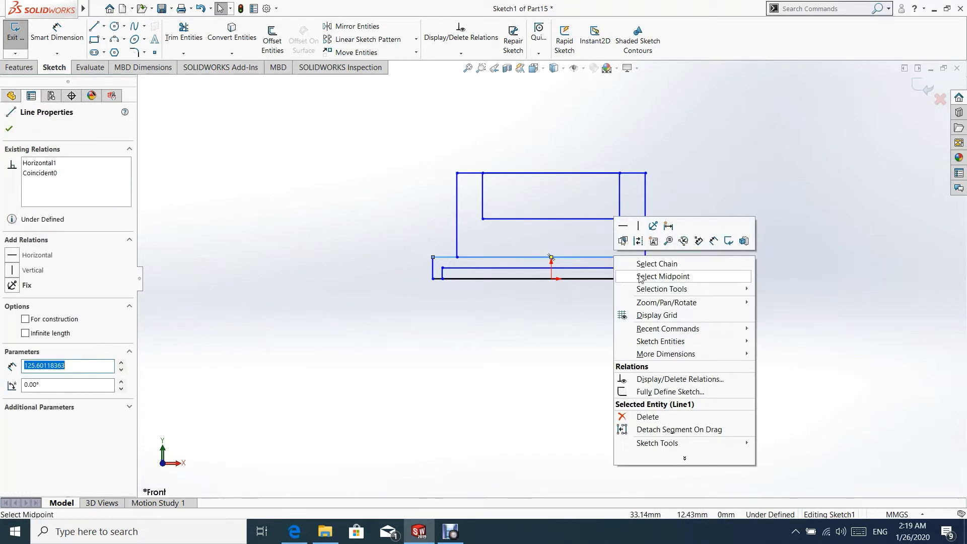
{"action": "left_click", "coordinate": [644, 268]}
{"action": "left_click", "coordinate": [552, 279], "text": "ctrl"}
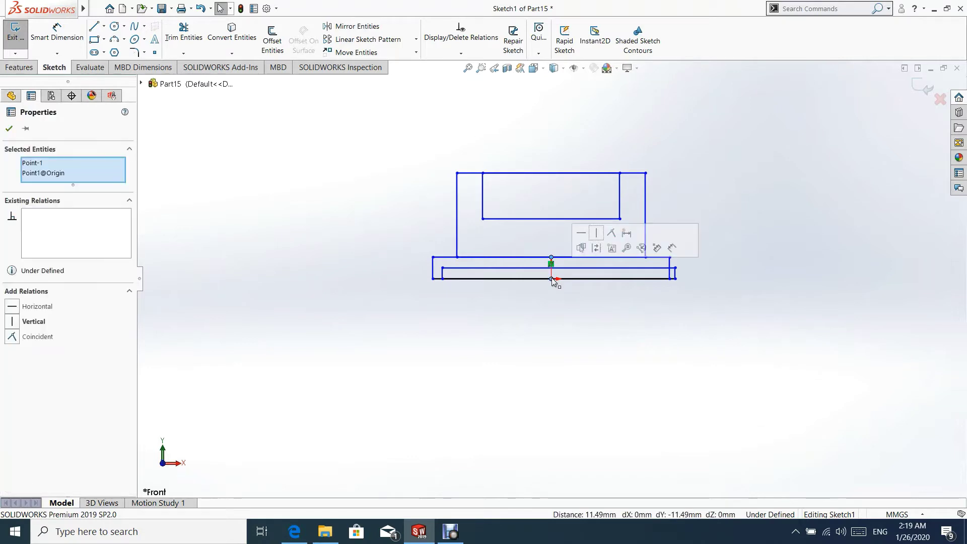
Add a vertical relation between the midpoint of the thin inner rectangle's top line and the origin.
{"action": "left_click", "coordinate": [607, 268]}
{"action": "right_click", "coordinate": [607, 268]}
{"action": "left_click", "coordinate": [621, 286]}
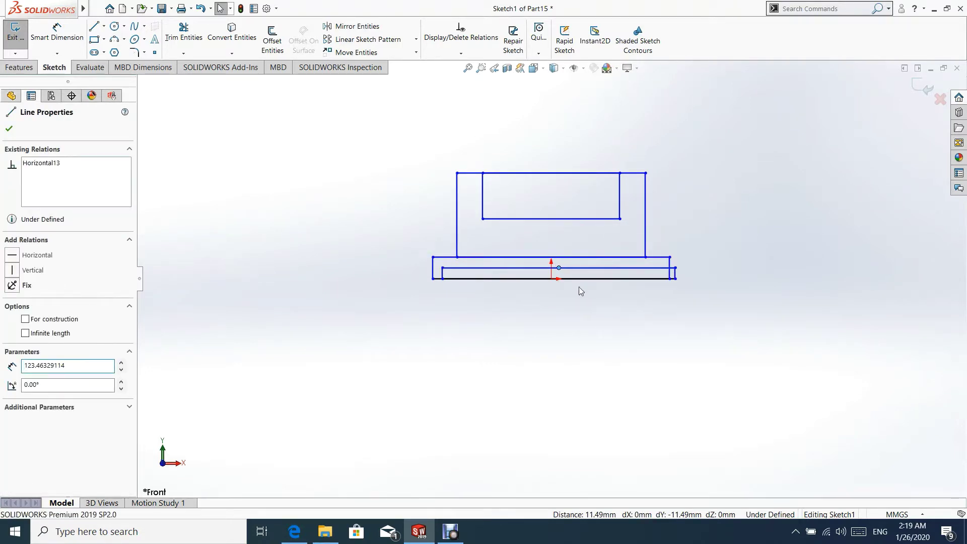
{"action": "left_click", "coordinate": [552, 279], "text": "ctrl"}
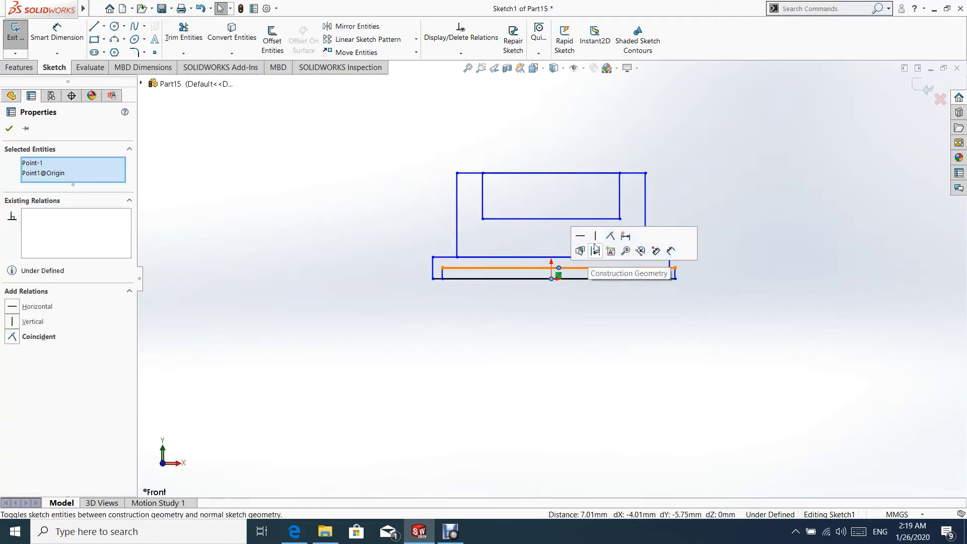
{"action": "left_click", "coordinate": [610, 234]}
{"action": "left_click", "coordinate": [621, 331]}
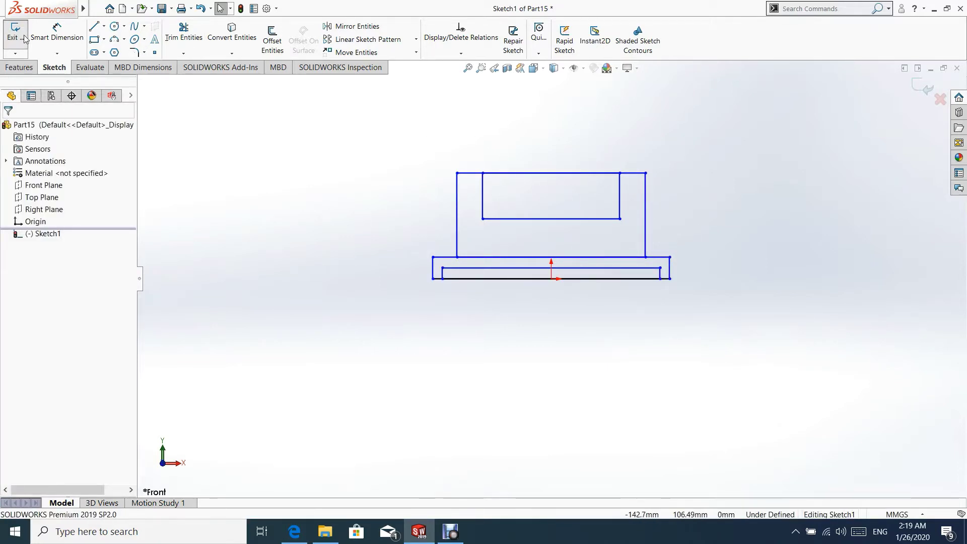
Dimension the base rectangle's bottom line and set its length to 208 mm.
{"action": "left_click", "coordinate": [57, 32]}
{"action": "left_click", "coordinate": [592, 307]}
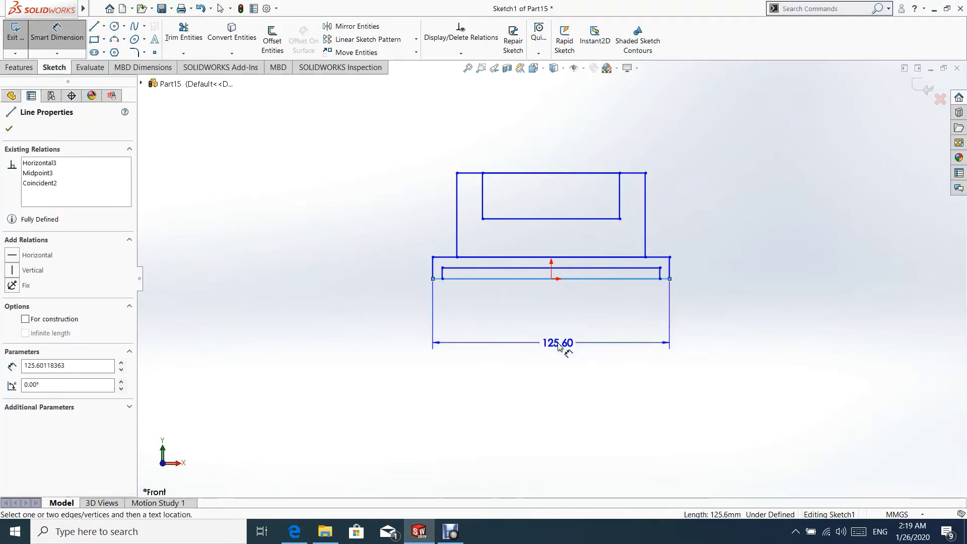
{"action": "left_click", "coordinate": [560, 346]}
{"action": "type", "text": "208"}
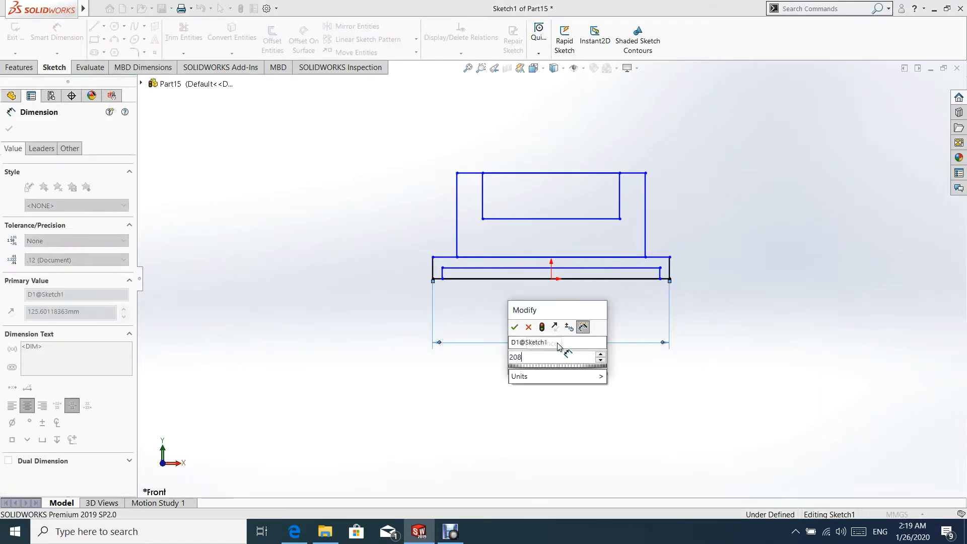
{"action": "key", "text": "Return"}
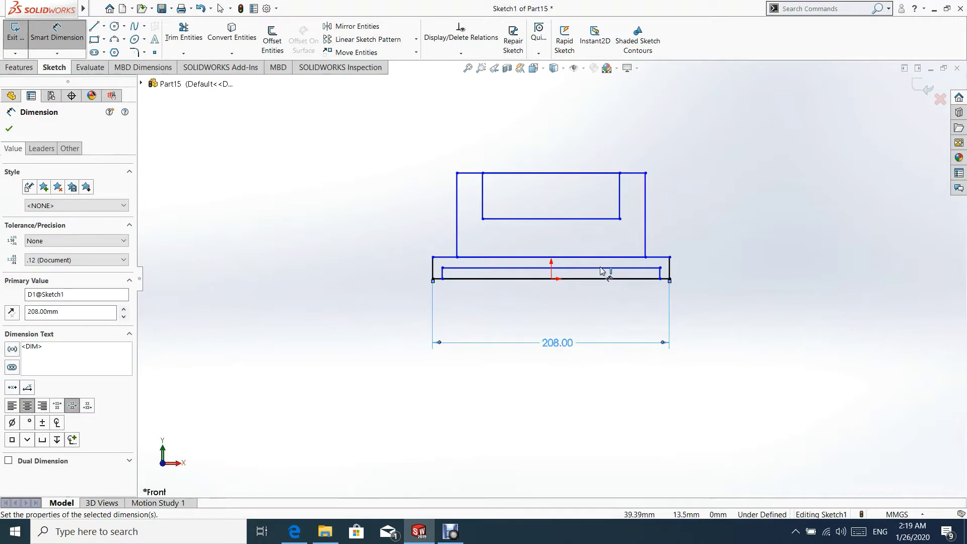
Dimension the top line of the thin rectangle inside the base and set its length to 195 mm.
{"action": "left_click", "coordinate": [604, 269]}
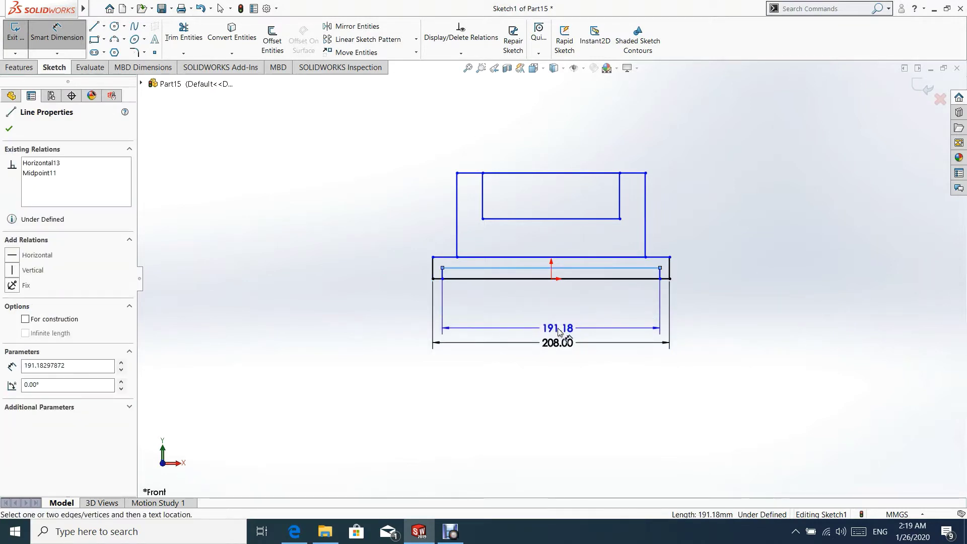
{"action": "left_click", "coordinate": [560, 331]}
{"action": "type", "text": "1"}
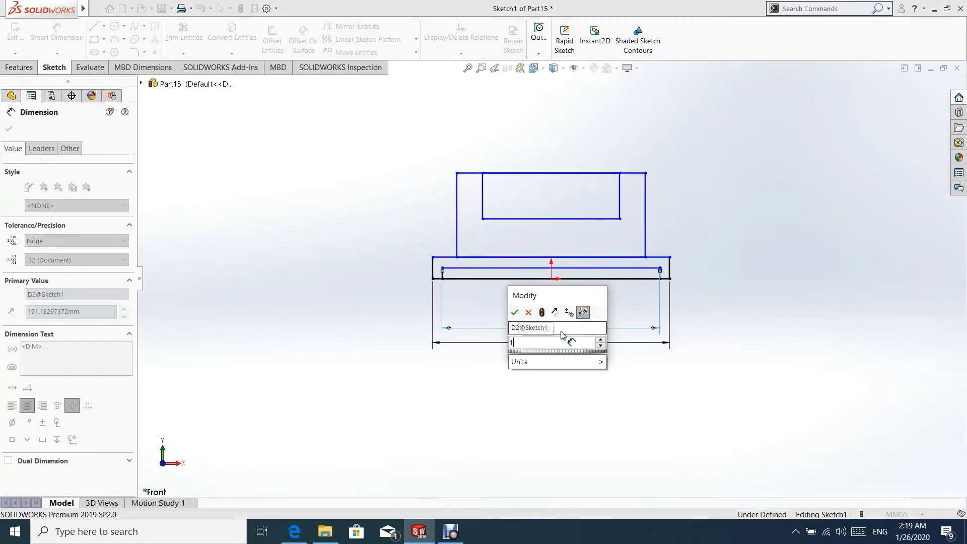
{"action": "type", "text": "95"}
{"action": "key", "text": "Return"}
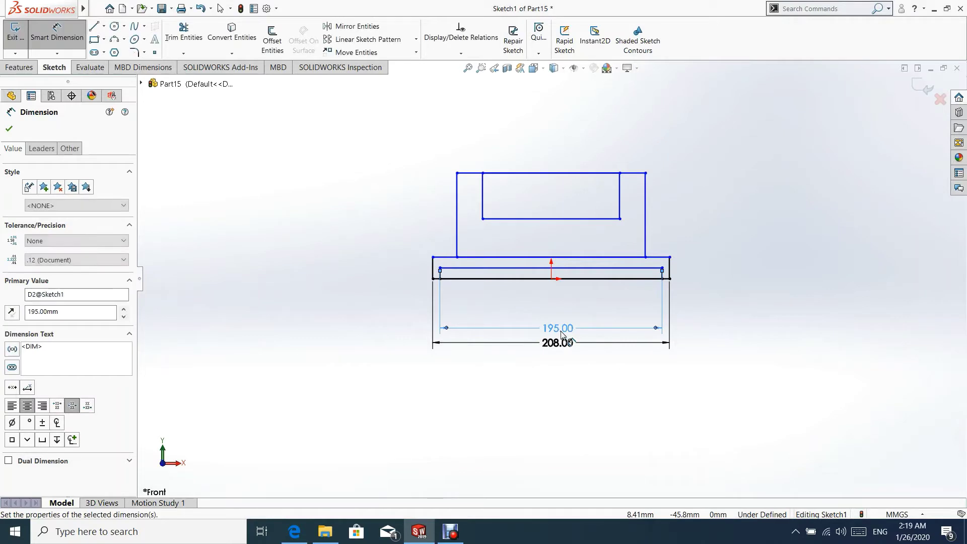
Dimension the height of the thin rectangle above the base's bottom line and set it to 2 mm.
{"action": "left_click", "coordinate": [485, 270]}
{"action": "left_click", "coordinate": [471, 278]}
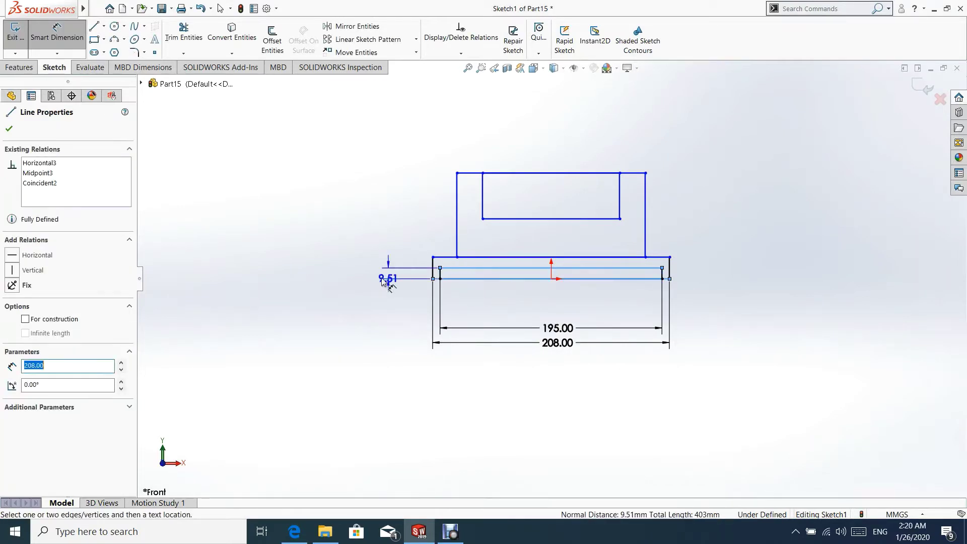
{"action": "left_click", "coordinate": [366, 280]}
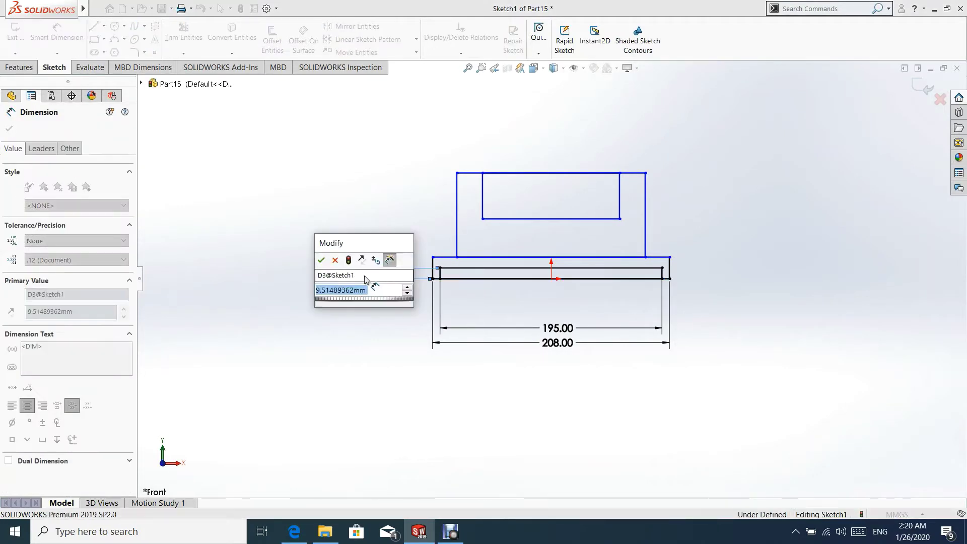
{"action": "type", "text": "2"}
{"action": "key", "text": "Return"}
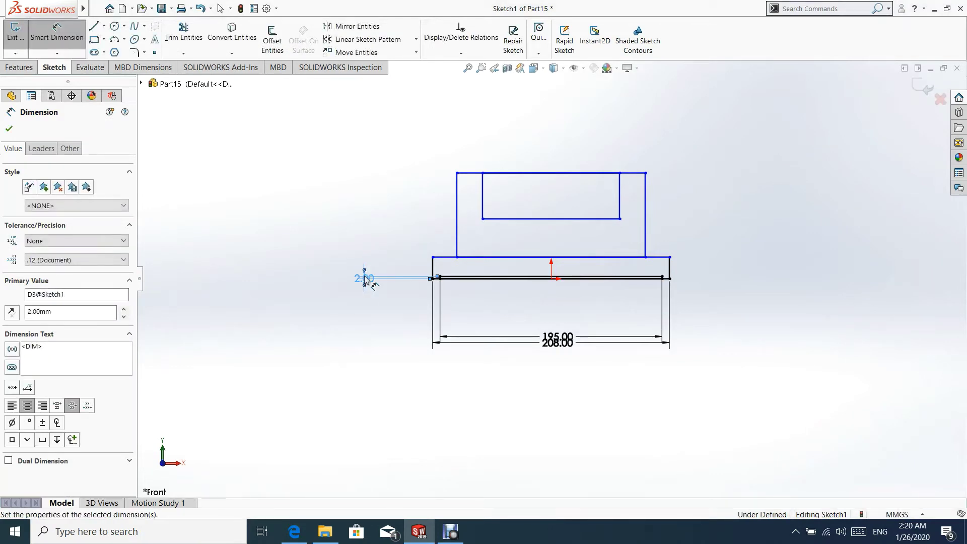
Reposition the 2 mm, 195 mm and 208 mm dimensions so they sit closer to the base without overlapping.
{"action": "left_click", "coordinate": [10, 130]}
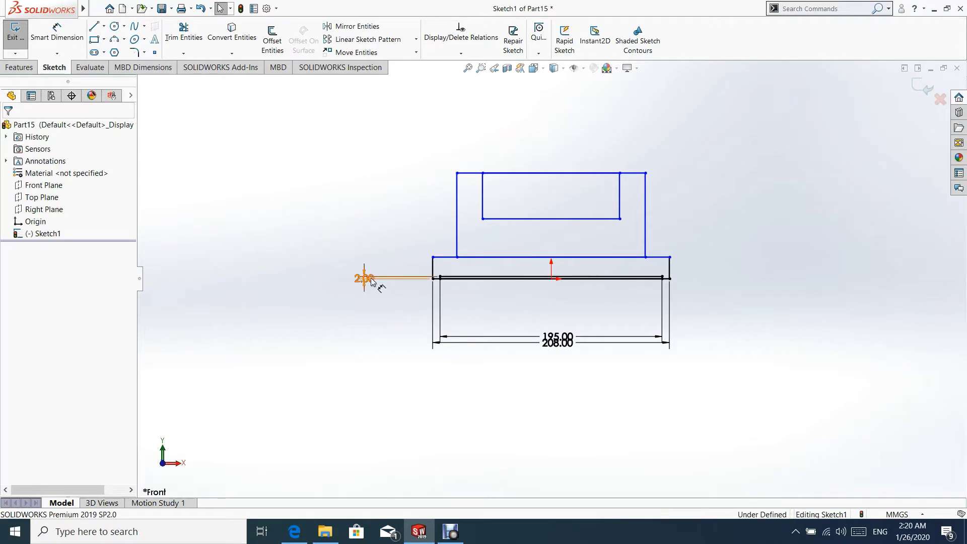
{"action": "left_click_drag", "start_coordinate": [371, 280], "coordinate": [373, 300]}
{"action": "left_click", "coordinate": [402, 294]}
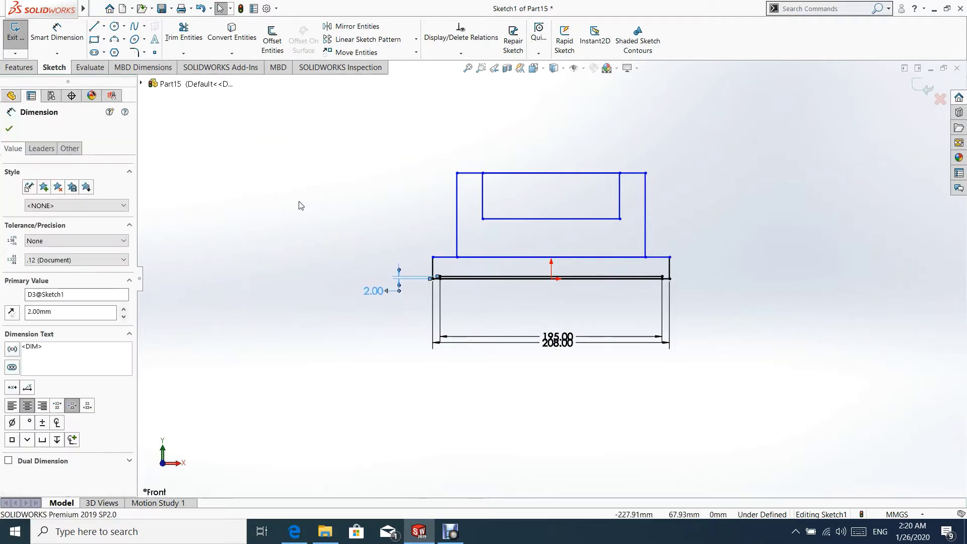
{"action": "scroll", "coordinate": [599, 231], "scroll_direction": "down", "scroll_amount": 3}
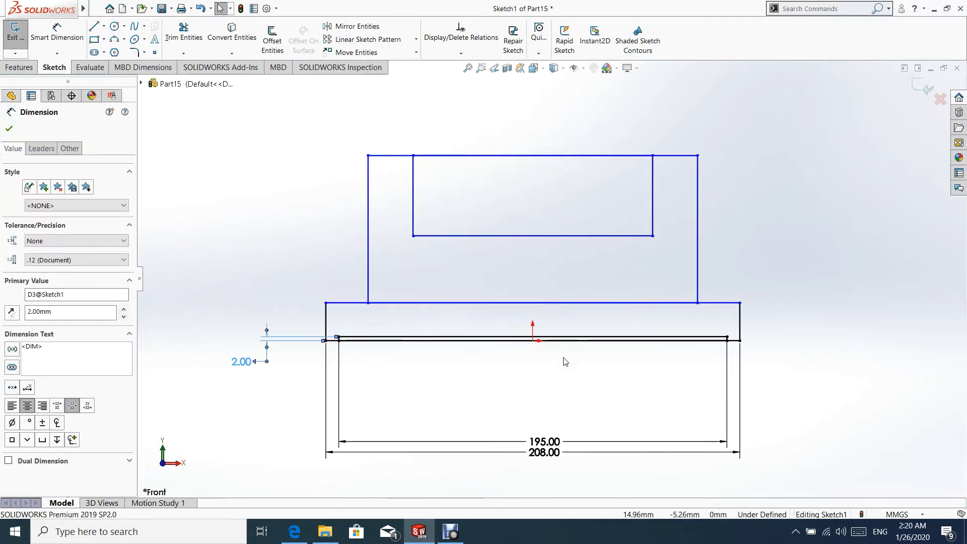
{"action": "mouse_move", "coordinate": [554, 443]}
{"action": "left_mouse_down"}
{"action": "mouse_move", "coordinate": [548, 372]}
{"action": "mouse_move", "coordinate": [544, 441]}
{"action": "mouse_move", "coordinate": [546, 389]}
{"action": "left_mouse_up"}
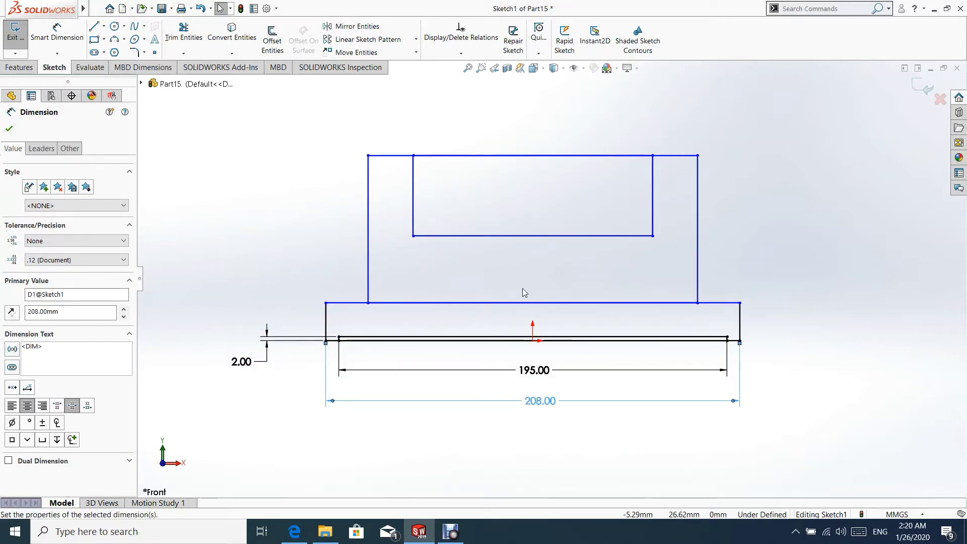
Draw a vertical centerline from the midpoint of the upper rectangle's top line to the midpoint of the thin rectangle's top line.
{"action": "scroll", "coordinate": [522, 290], "scroll_direction": "down", "scroll_amount": 2}
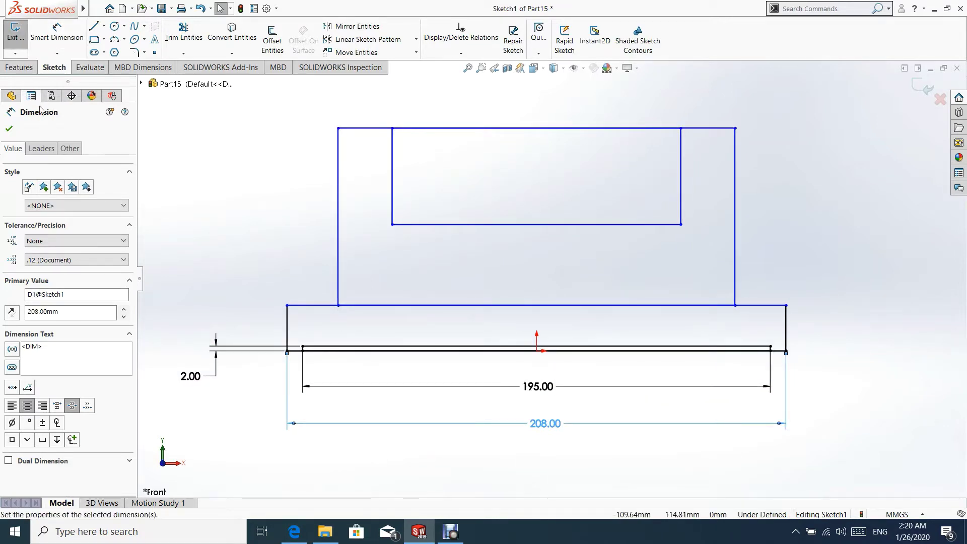
{"action": "left_click", "coordinate": [105, 26]}
{"action": "left_click", "coordinate": [119, 33]}
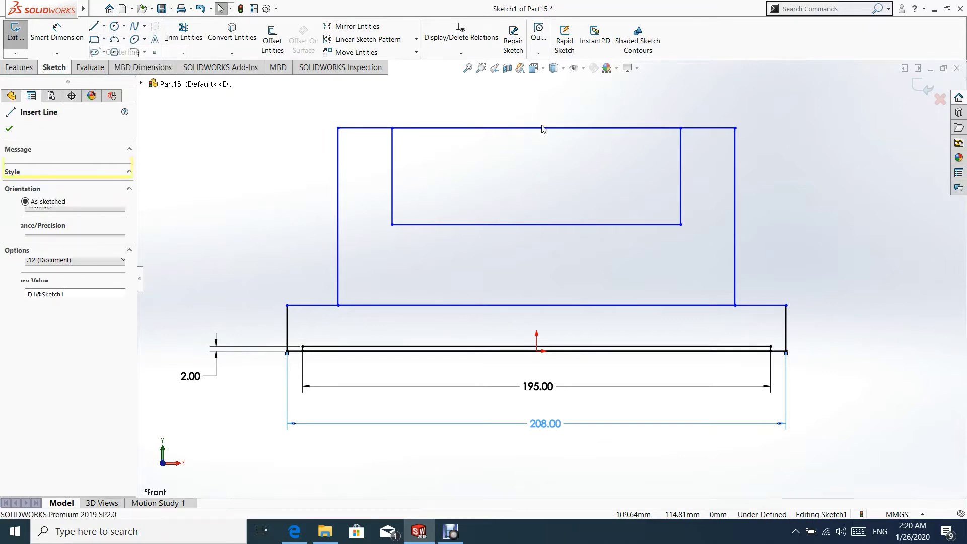
{"action": "left_click", "coordinate": [536, 127]}
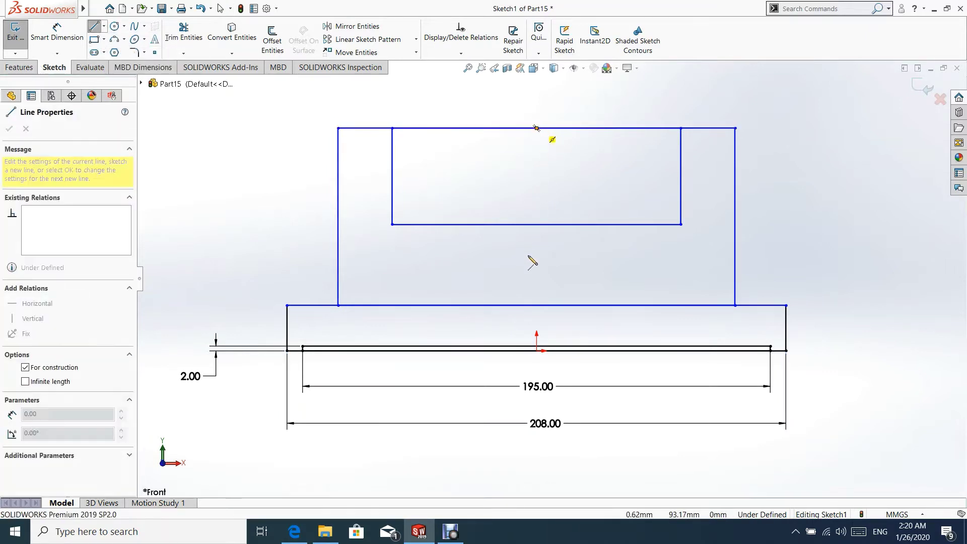
{"action": "left_click", "coordinate": [537, 347]}
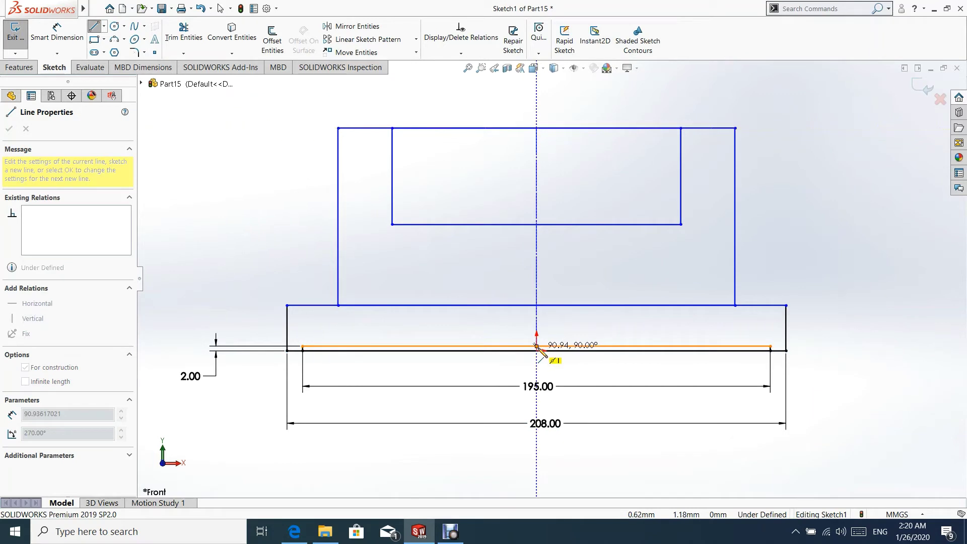
{"action": "key", "text": "Escape"}
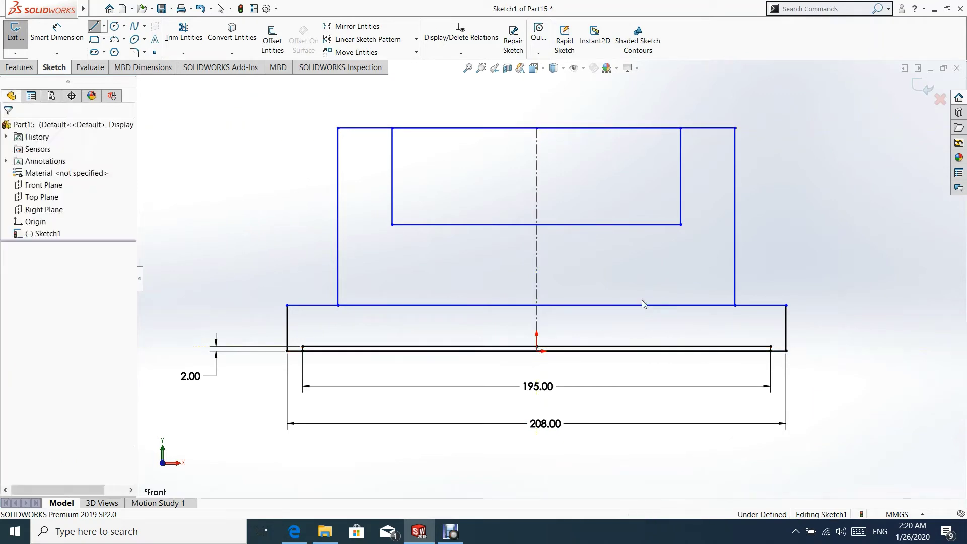
Dimension the overall height between the upper rectangle's top line and the base's bottom line and set it to 68 mm.
{"action": "left_click", "coordinate": [75, 35]}
{"action": "left_click", "coordinate": [724, 130]}
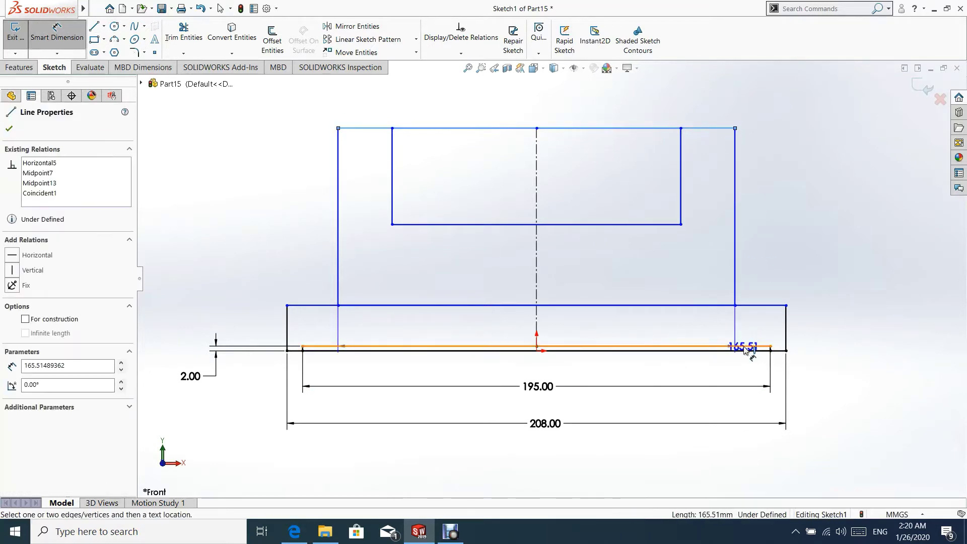
{"action": "left_click", "coordinate": [755, 351]}
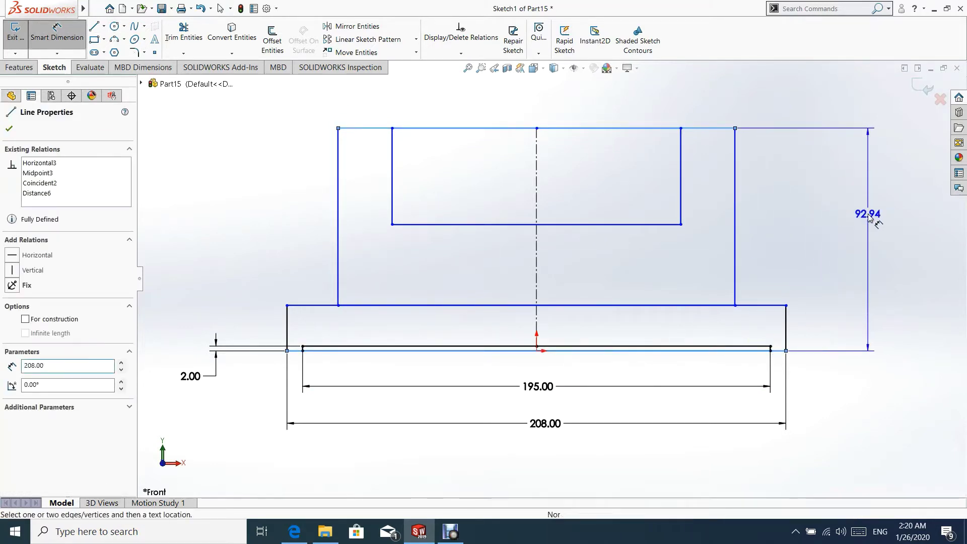
{"action": "left_click", "coordinate": [873, 213]}
{"action": "type", "text": "68"}
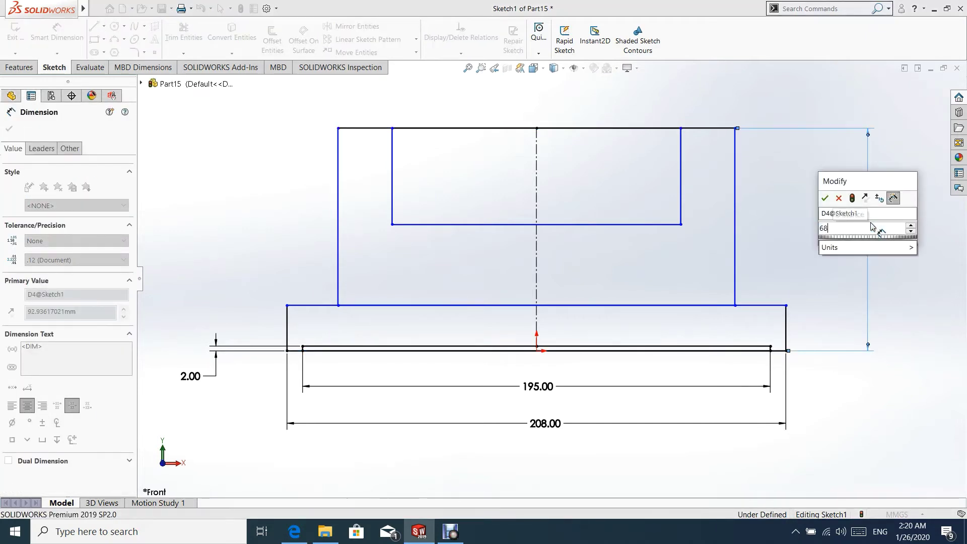
{"action": "key", "text": "Return"}
Dimension the left side of the inner rectangle at the top of the profile and set its height to 16 mm.
{"action": "left_click", "coordinate": [392, 217]}
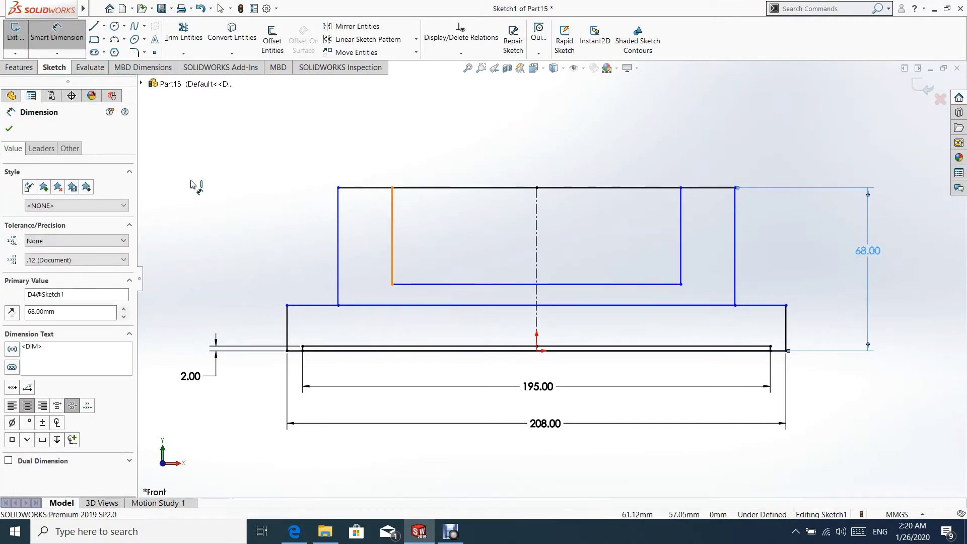
{"action": "left_click", "coordinate": [218, 215]}
{"action": "type", "text": "16"}
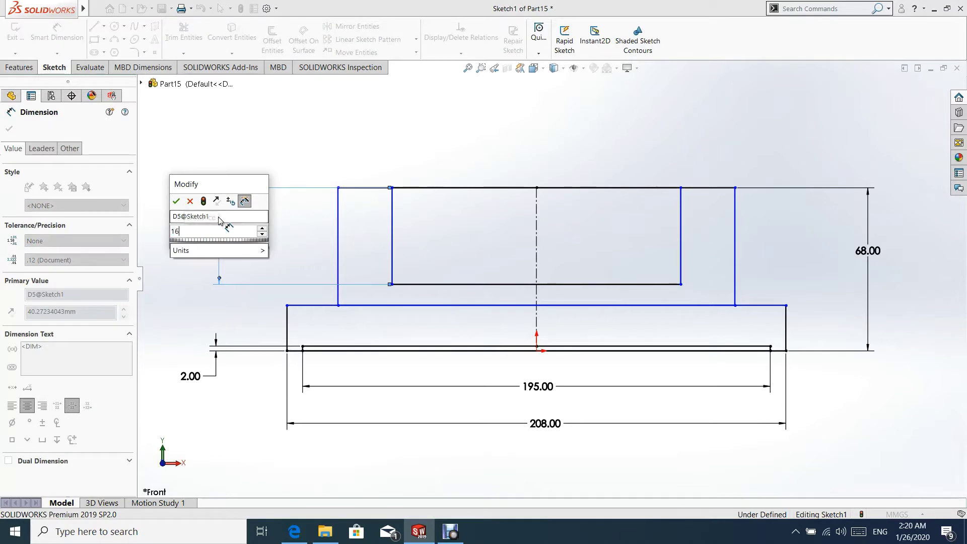
{"action": "key", "text": "Return"}
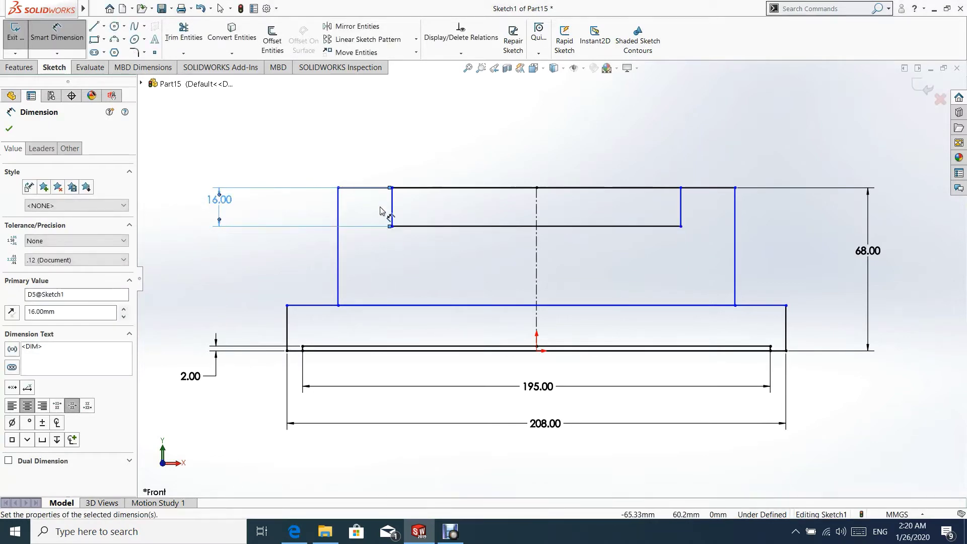
Dimension from the centerline's top endpoint to the upper rectangle's right side and set the distance to 54 mm.
{"action": "left_click", "coordinate": [536, 188]}
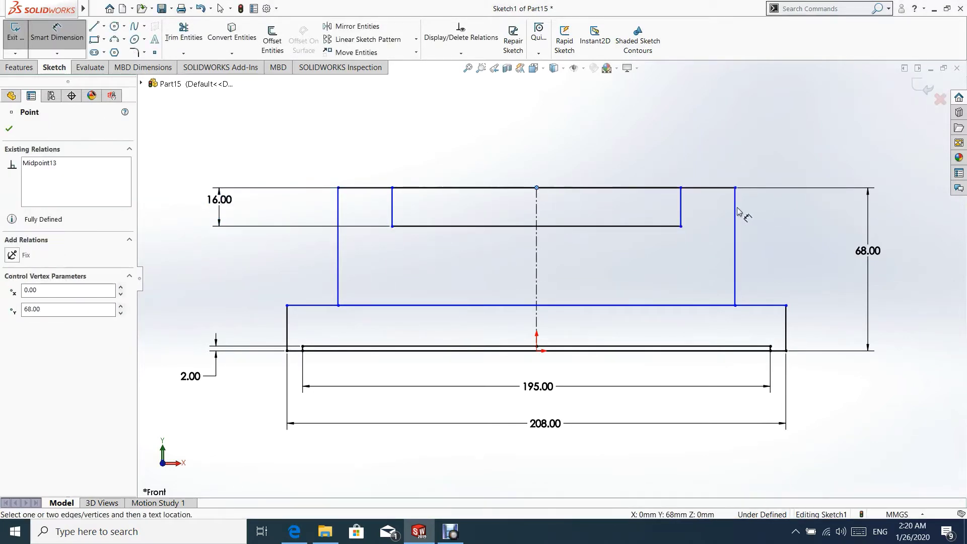
{"action": "left_click", "coordinate": [636, 151]}
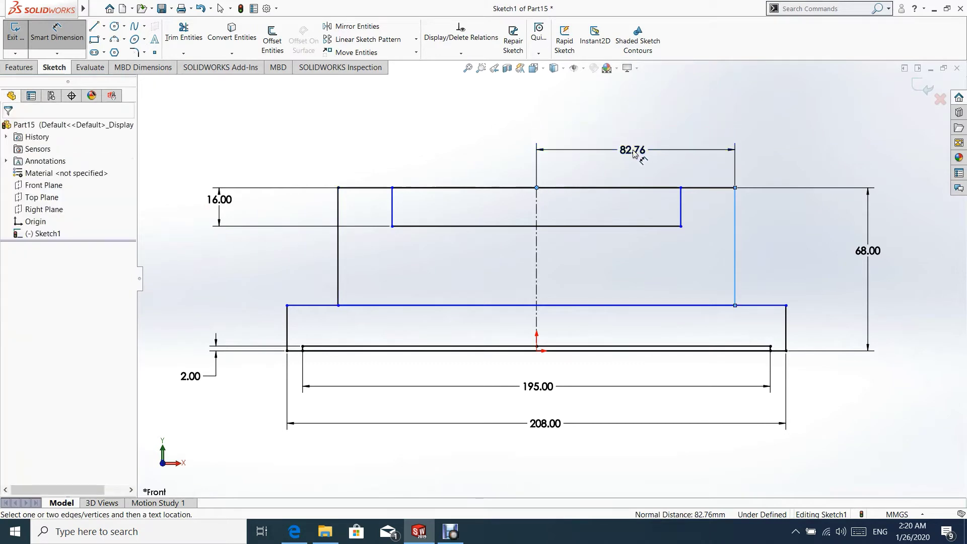
{"action": "type", "text": "54"}
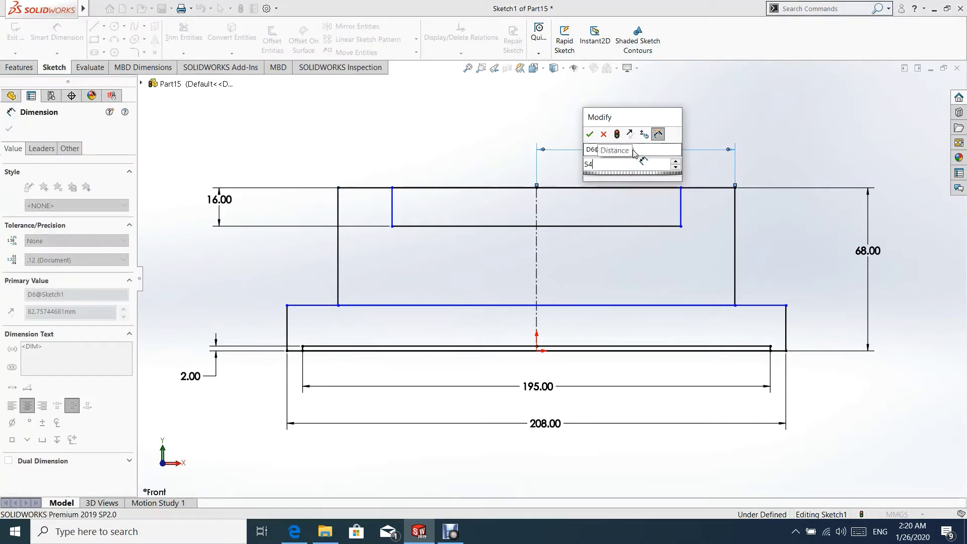
{"action": "key", "text": "Return"}
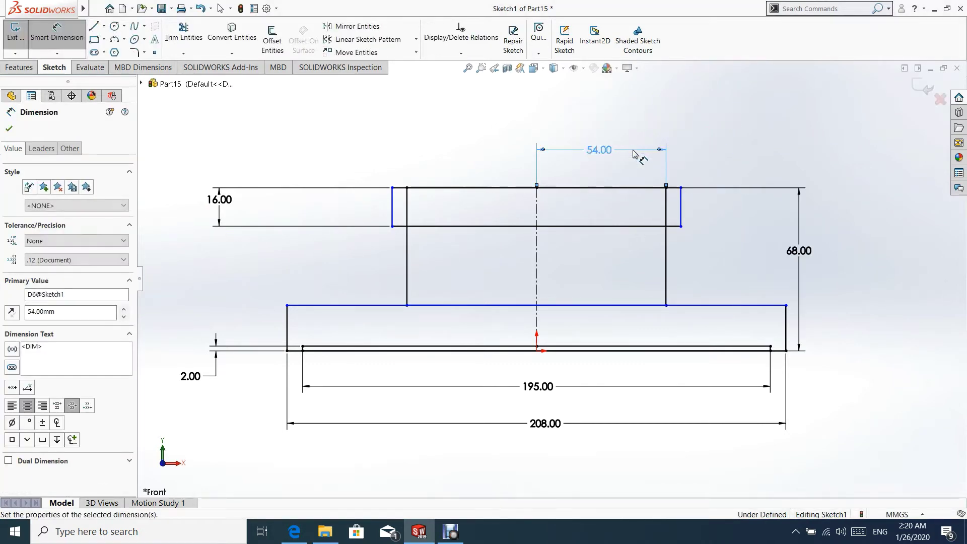
Dimension the bottom line of the inner top rectangle and set its width to 56 mm.
{"action": "left_click", "coordinate": [502, 227]}
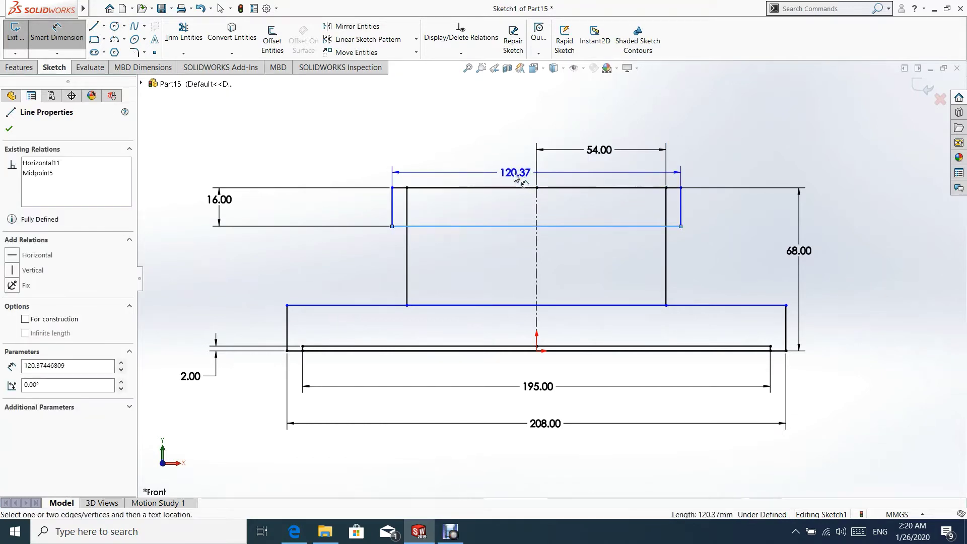
{"action": "left_click", "coordinate": [521, 174]}
{"action": "type", "text": "56"}
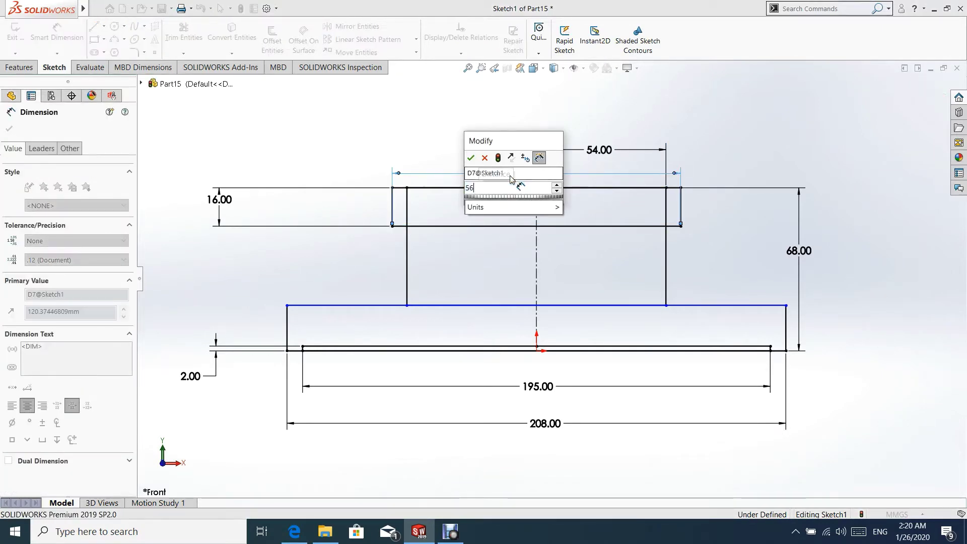
{"action": "key", "text": "Return"}
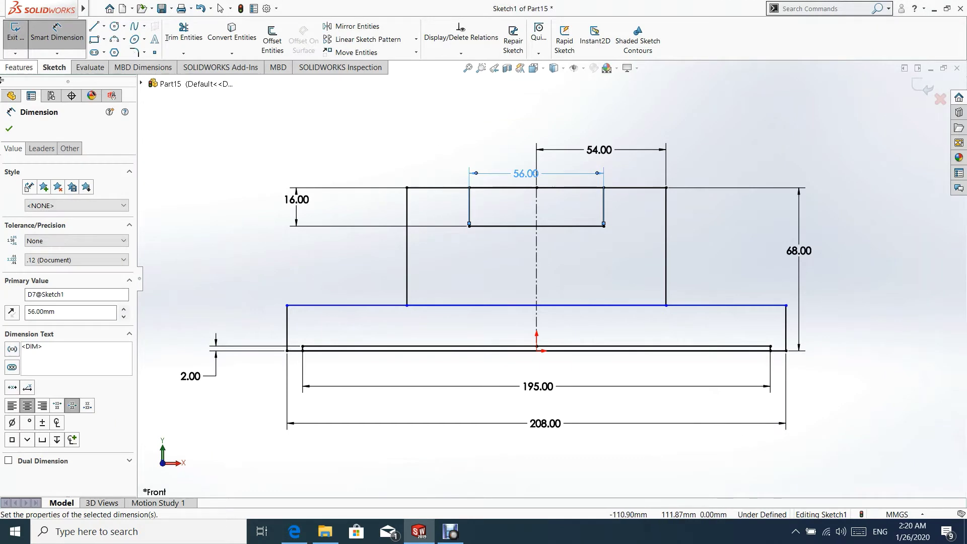
{"action": "left_click", "coordinate": [10, 128]}
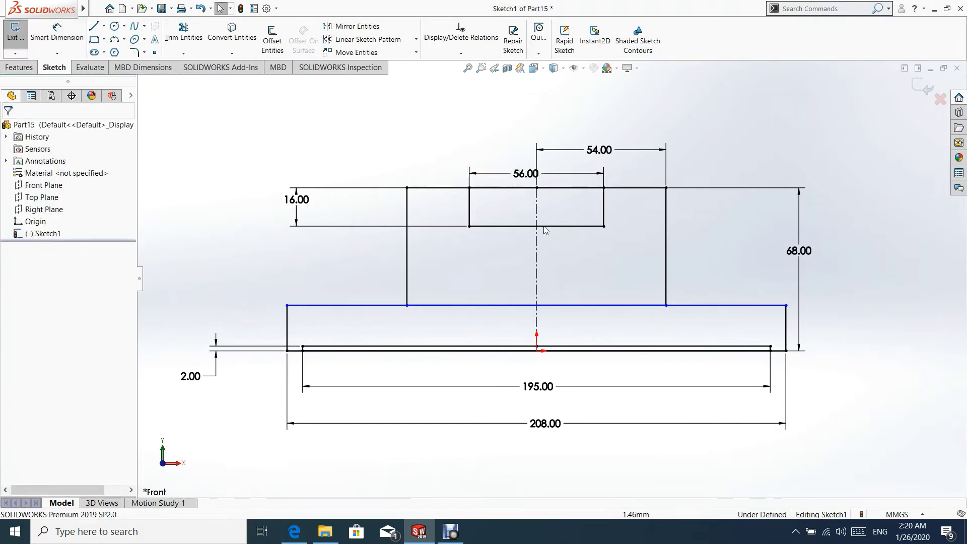
Dimension the base rectangle's height between its top and bottom lines and set it to 14 mm.
{"action": "left_click", "coordinate": [66, 31]}
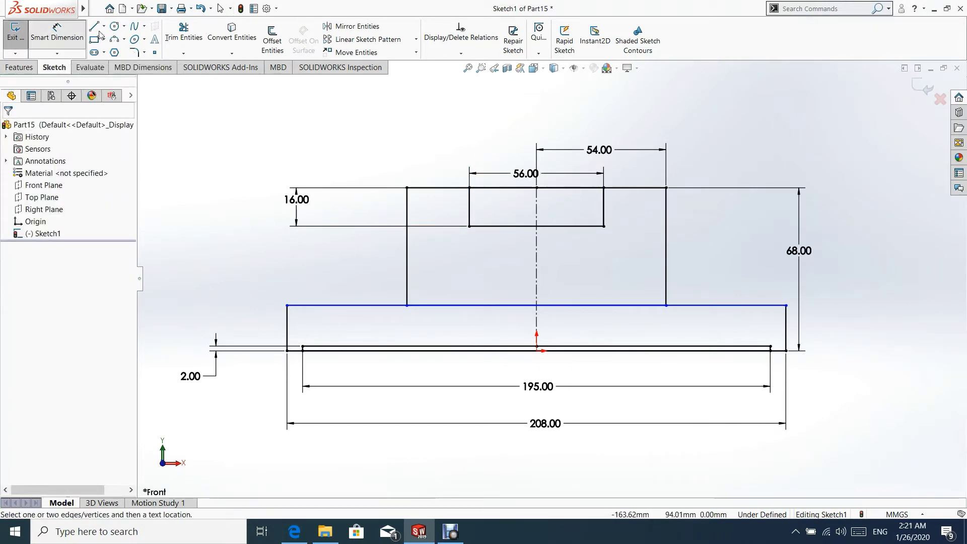
{"action": "left_click", "coordinate": [770, 308]}
{"action": "left_click", "coordinate": [778, 350]}
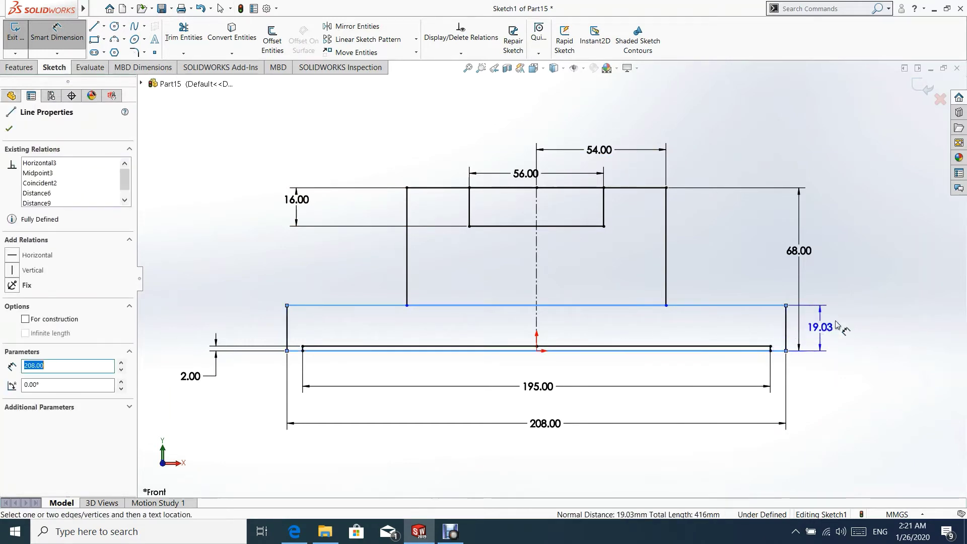
{"action": "left_click", "coordinate": [850, 332]}
{"action": "key", "text": "Return"}
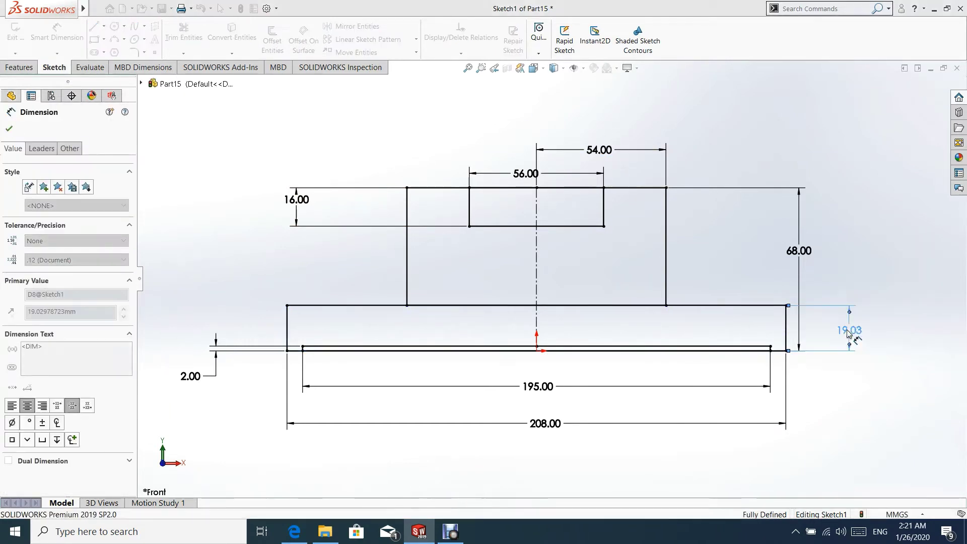
{"action": "left_click", "coordinate": [9, 129]}
Sketch a circle about 43 mm in diameter centred on the centerline, about 42 mm above the origin.
{"action": "left_click", "coordinate": [114, 26]}
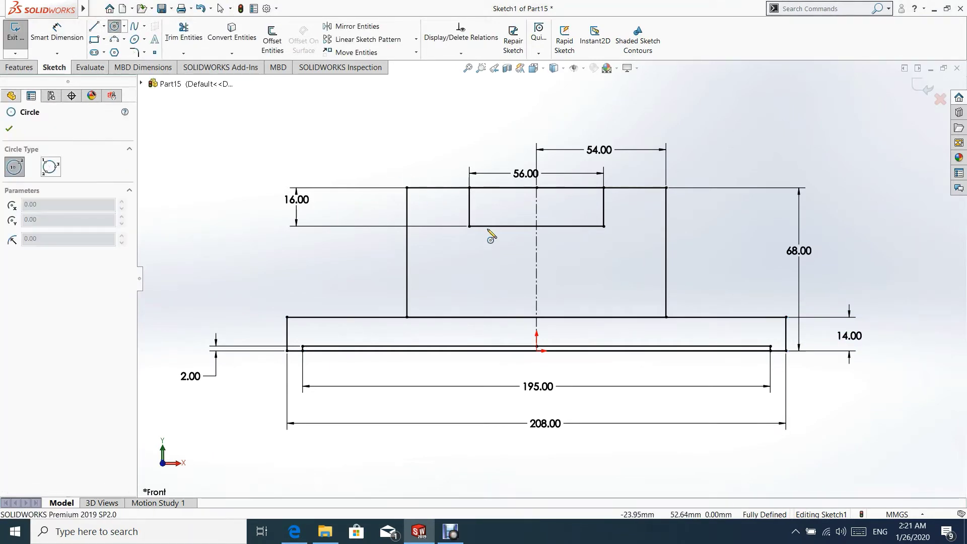
{"action": "mouse_move", "coordinate": [536, 251]}
{"action": "left_mouse_down"}
{"action": "mouse_move", "coordinate": [588, 210]}
{"action": "mouse_move", "coordinate": [575, 220]}
{"action": "left_mouse_up"}
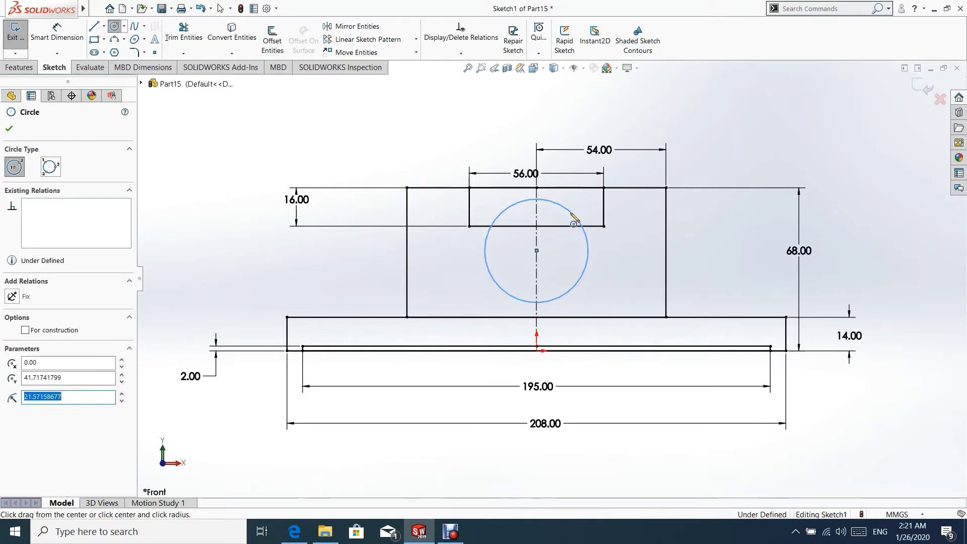
{"action": "left_click", "coordinate": [9, 130]}
Dimension the circle's centre from the bottom line of the inner top rectangle and set the distance to 4 mm.
{"action": "left_click", "coordinate": [57, 31]}
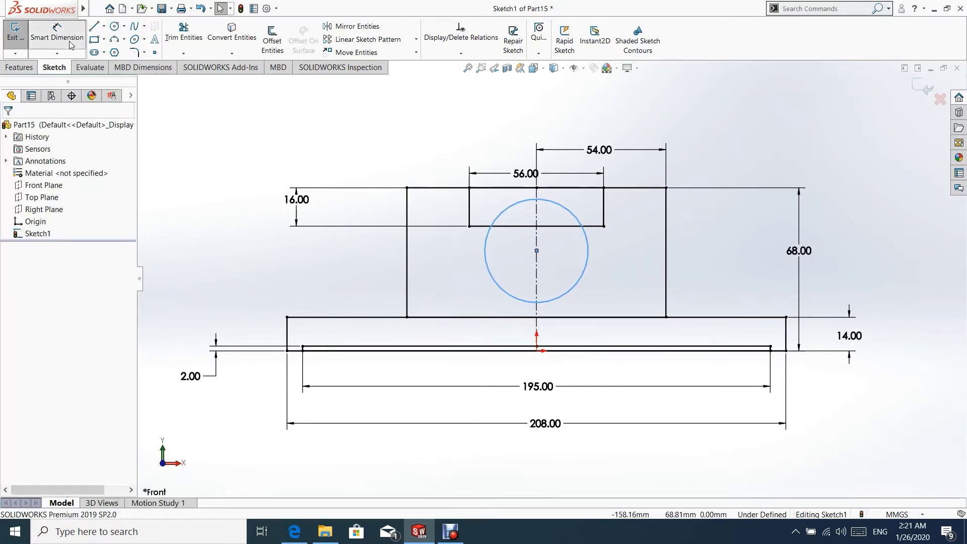
{"action": "left_click", "coordinate": [536, 251]}
{"action": "left_click", "coordinate": [556, 226]}
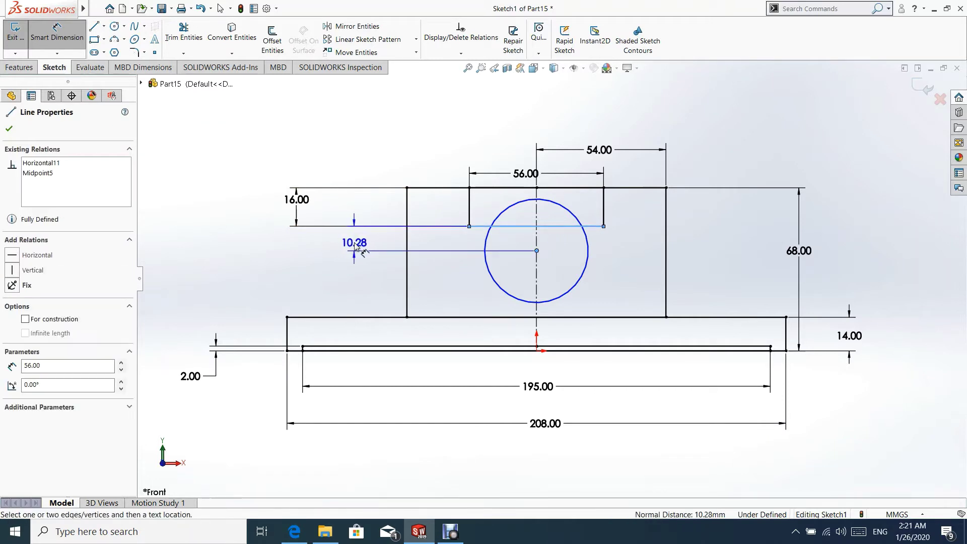
{"action": "left_click", "coordinate": [355, 247]}
{"action": "type", "text": "4"}
{"action": "key", "text": "Return"}
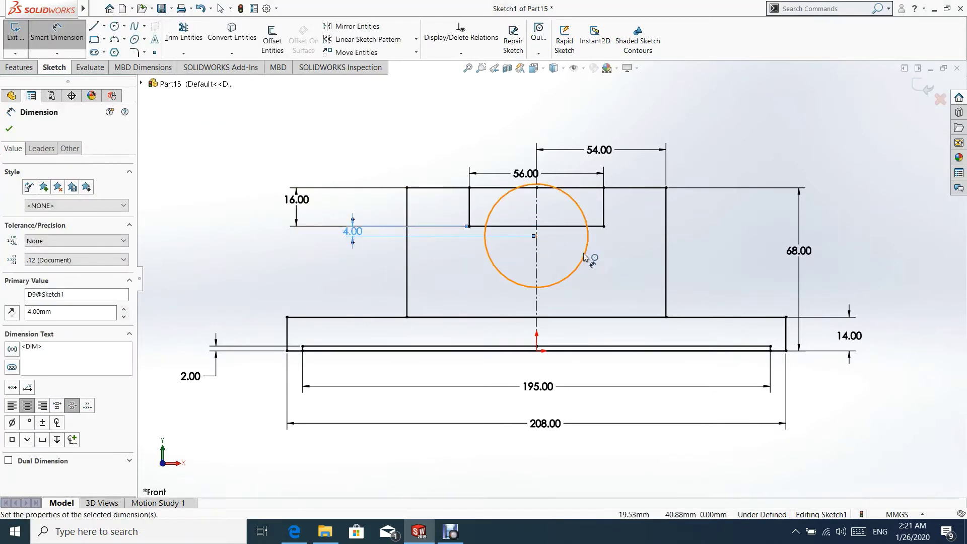
Dimension the circle's diameter and set it to 48 mm.
{"action": "left_click", "coordinate": [585, 257]}
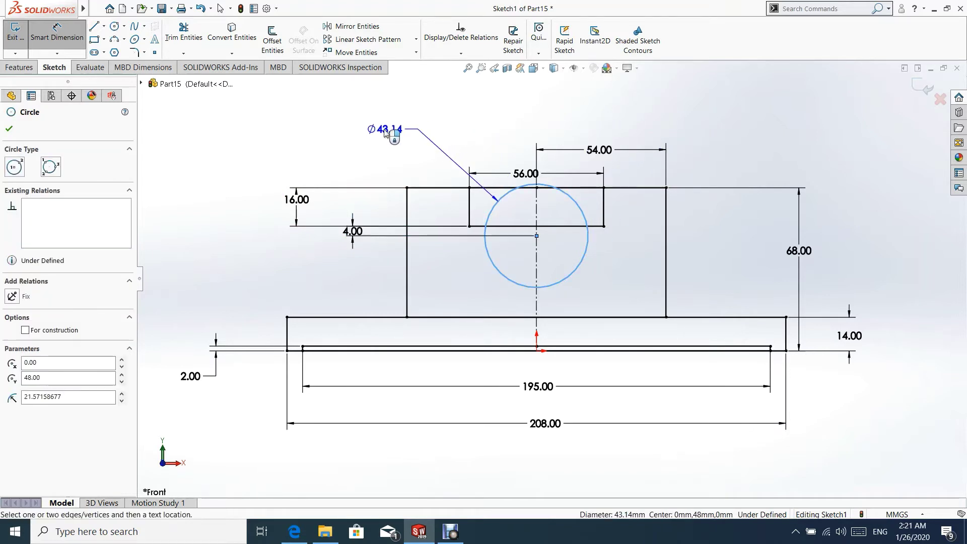
{"action": "left_click", "coordinate": [386, 132]}
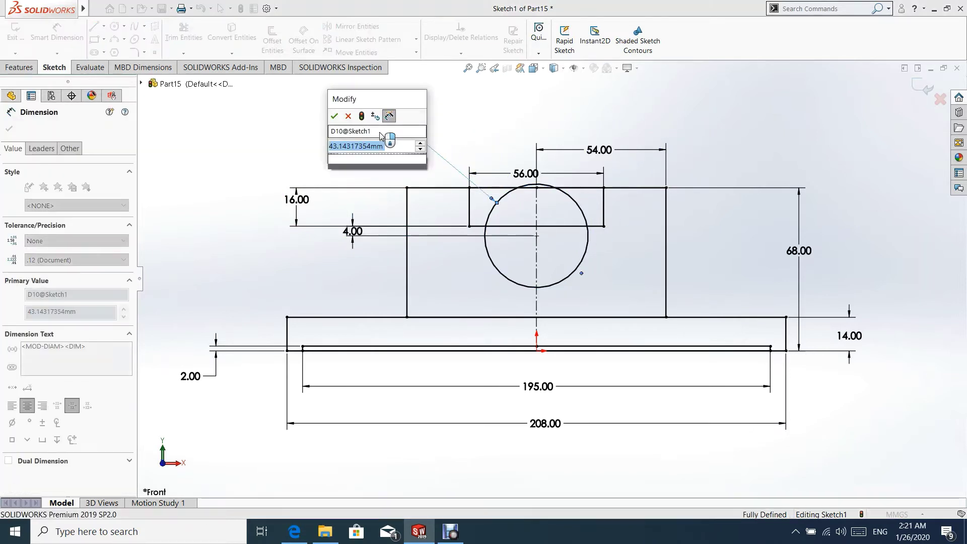
{"action": "type", "text": "48"}
{"action": "key", "text": "Return"}
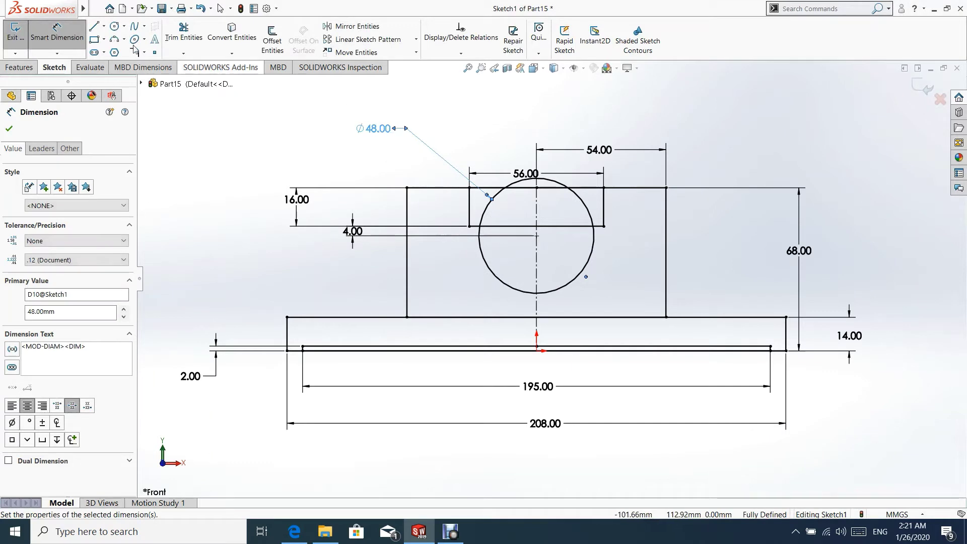
{"action": "left_click", "coordinate": [9, 129]}
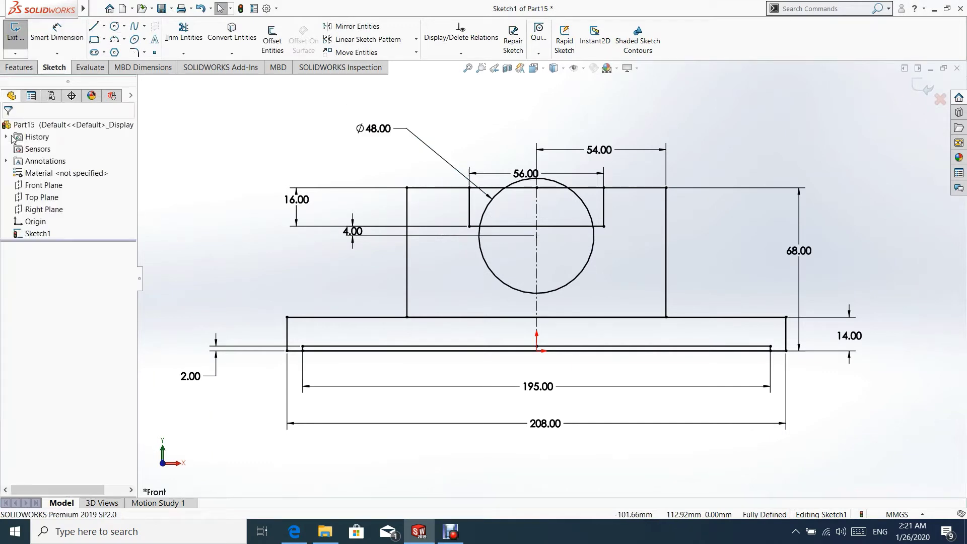
Sketch a slanted line about 14.7 mm long from the base's top line near its left end to the lower-left corner.
{"action": "left_click", "coordinate": [94, 27]}
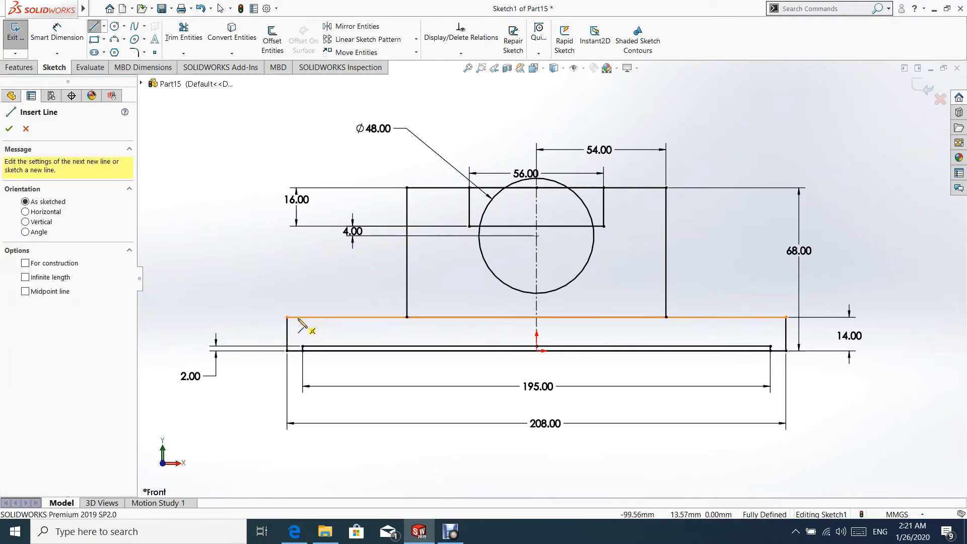
{"action": "left_click_drag", "start_coordinate": [299, 318], "coordinate": [286, 351]}
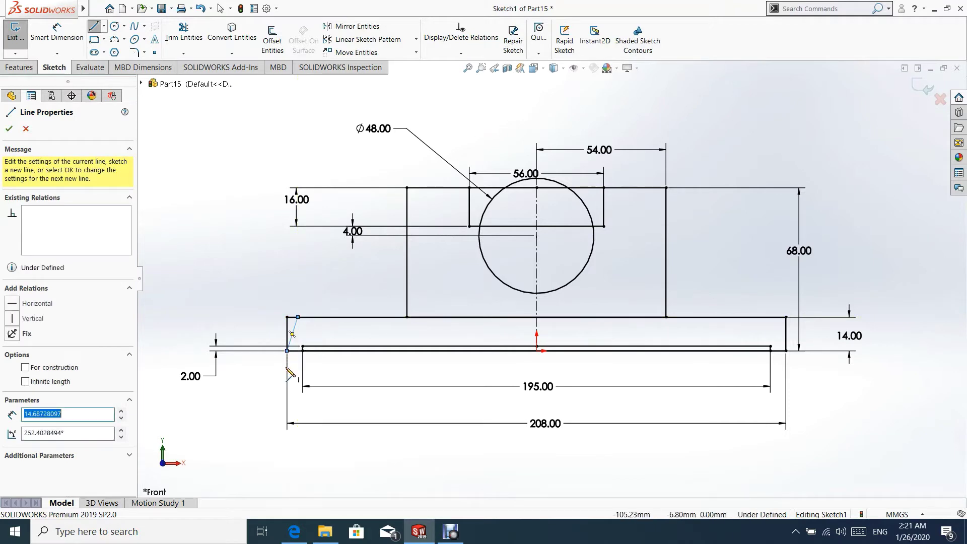
{"action": "key", "text": "Escape"}
{"action": "key", "text": "Escape"}
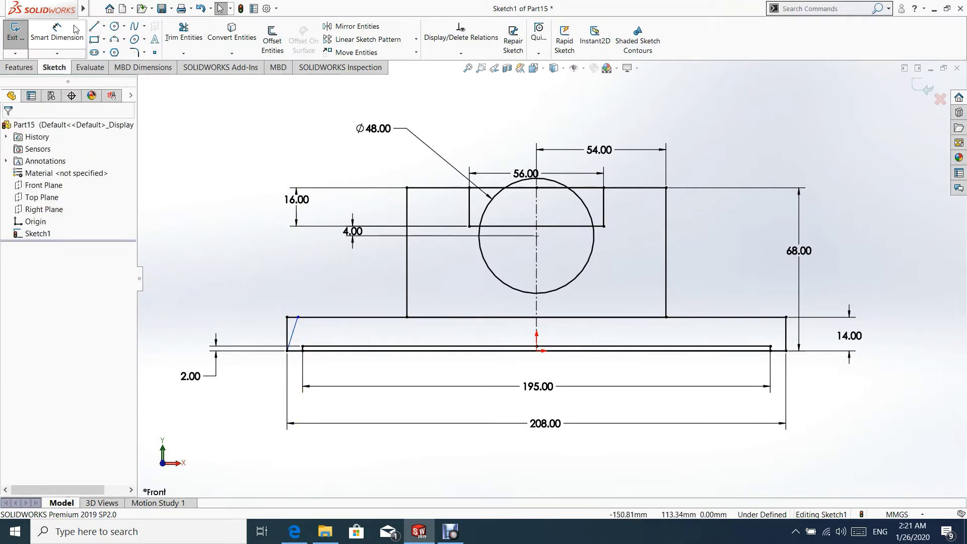
Dimension the angle between the slanted line and the base's bottom line and set it to 106°.
{"action": "left_click", "coordinate": [75, 29]}
{"action": "left_click", "coordinate": [296, 325]}
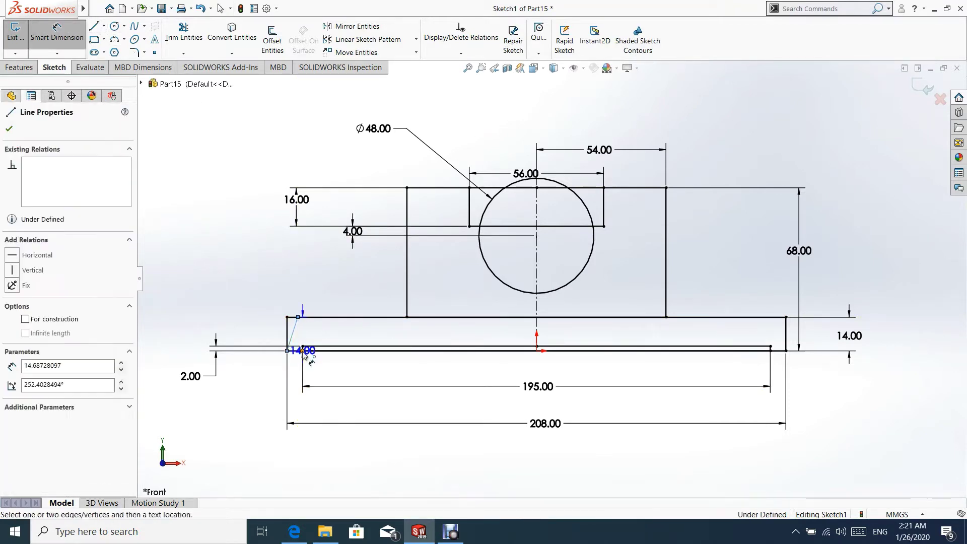
{"action": "left_click", "coordinate": [293, 351]}
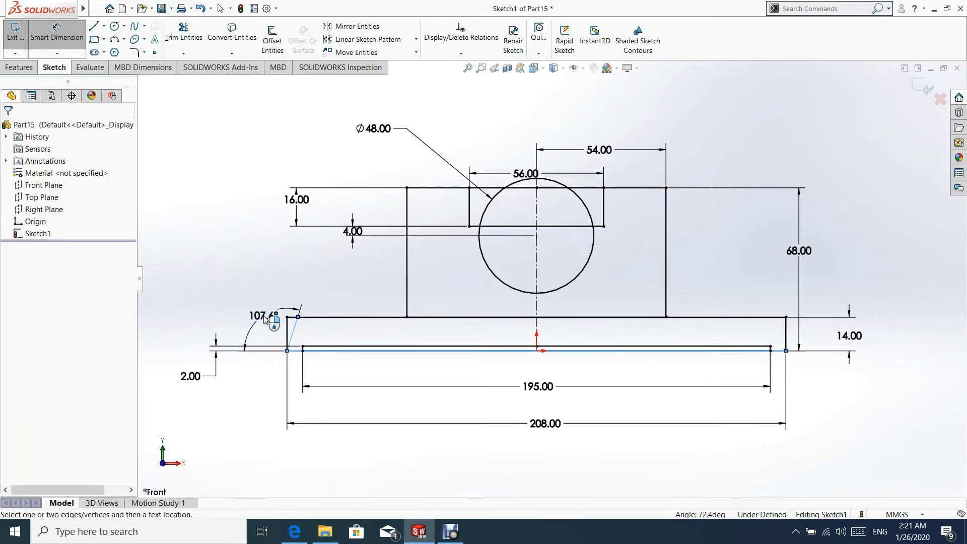
{"action": "left_click", "coordinate": [266, 320]}
{"action": "type", "text": "106"}
{"action": "key", "text": "Return"}
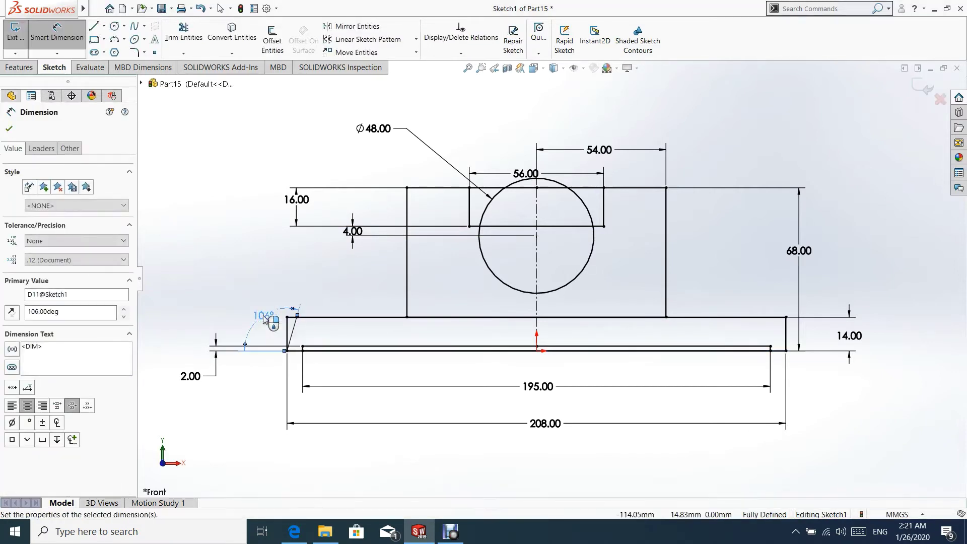
{"action": "left_click", "coordinate": [11, 128]}
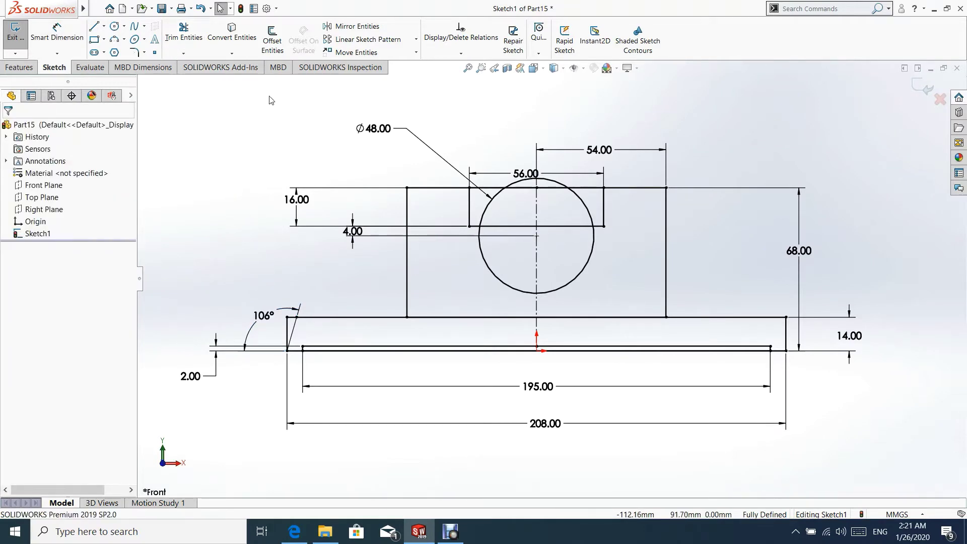
Mirror the slanted line about the vertical centerline to the base's right end, keeping the original.
{"action": "left_click", "coordinate": [356, 26]}
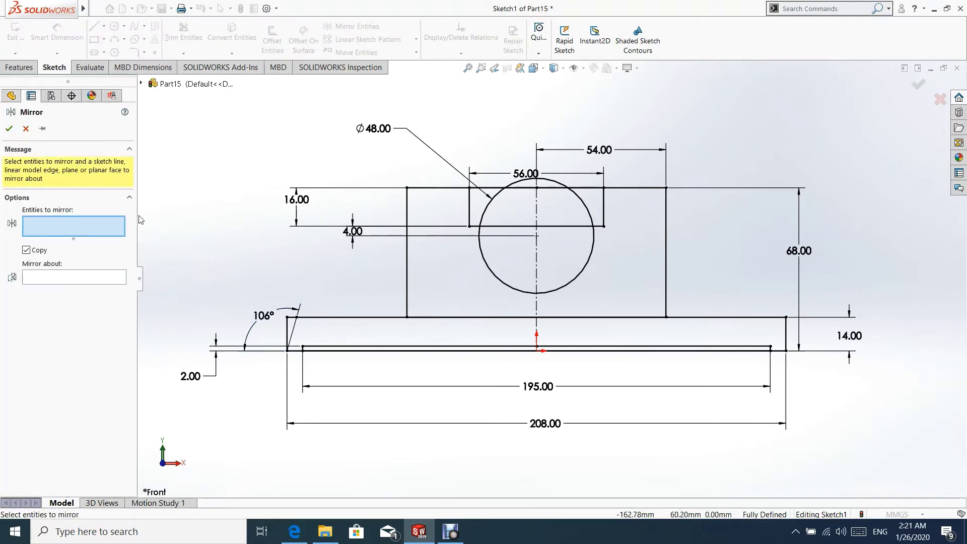
{"action": "left_click", "coordinate": [64, 279]}
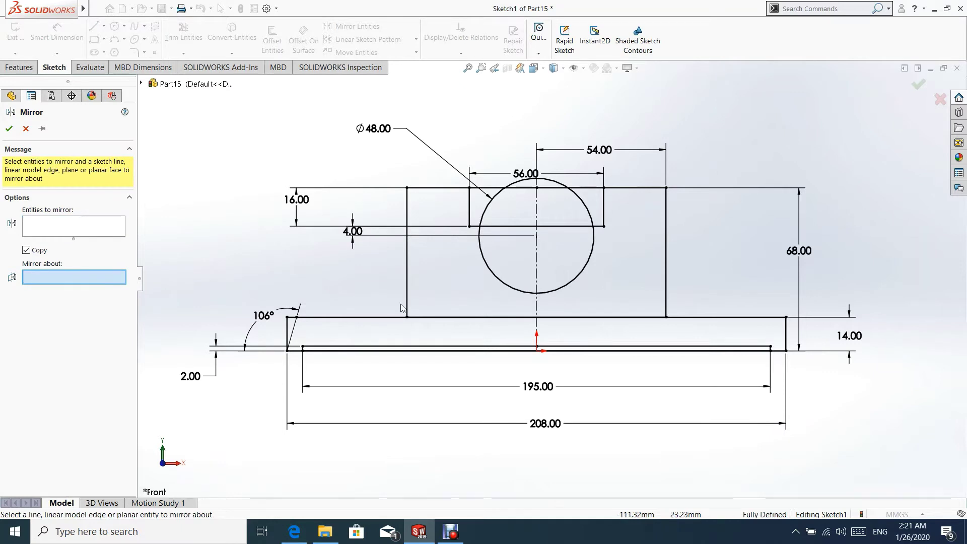
{"action": "left_click", "coordinate": [538, 270]}
{"action": "left_click", "coordinate": [64, 228]}
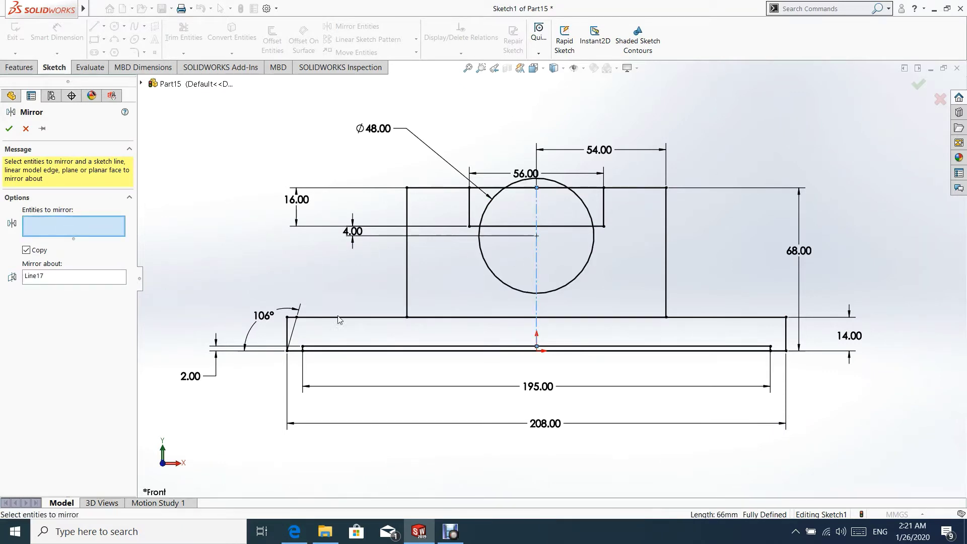
{"action": "left_click", "coordinate": [297, 328]}
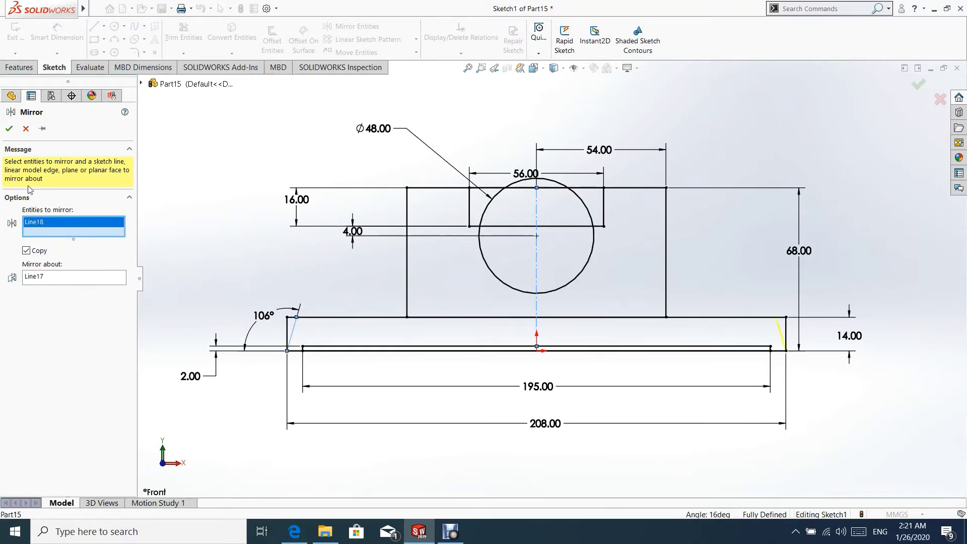
{"action": "left_click", "coordinate": [9, 129]}
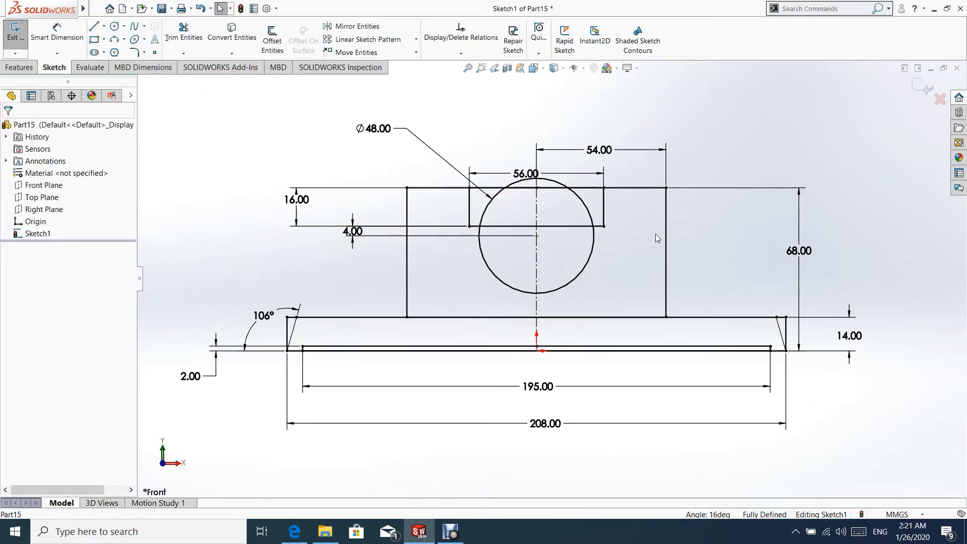
Trim away the circle's arcs above the bottom line of the inner top rectangle with Power trim.
{"action": "left_click", "coordinate": [184, 35]}
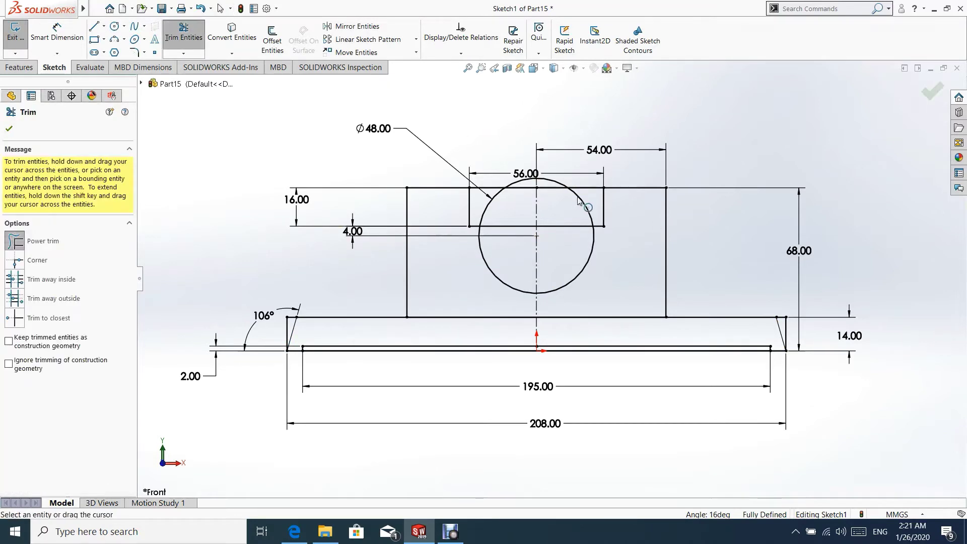
{"action": "mouse_move", "coordinate": [553, 188]}
{"action": "left_mouse_down"}
{"action": "mouse_move", "coordinate": [511, 181]}
{"action": "mouse_move", "coordinate": [538, 219]}
{"action": "left_mouse_up"}
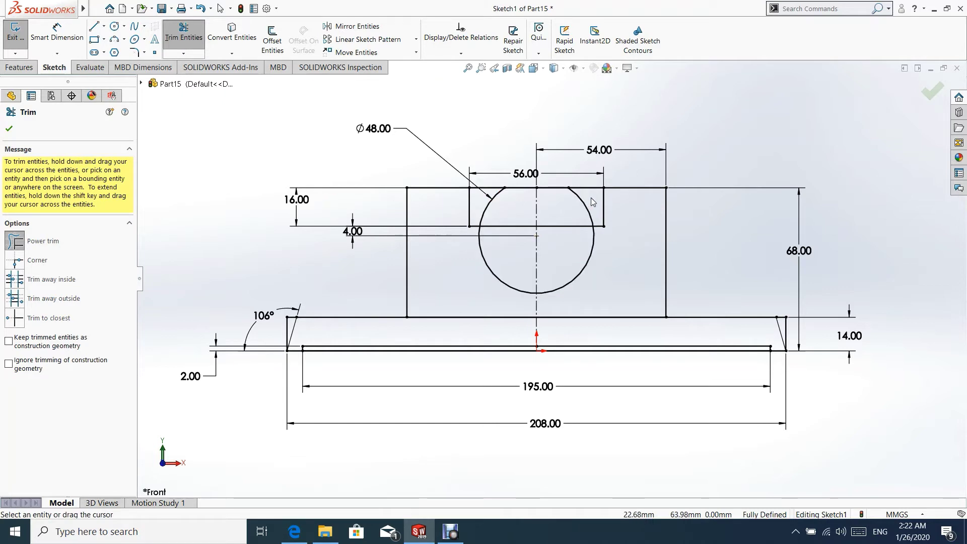
{"action": "left_click_drag", "start_coordinate": [593, 202], "coordinate": [558, 218]}
{"action": "left_click_drag", "start_coordinate": [481, 215], "coordinate": [482, 222]}
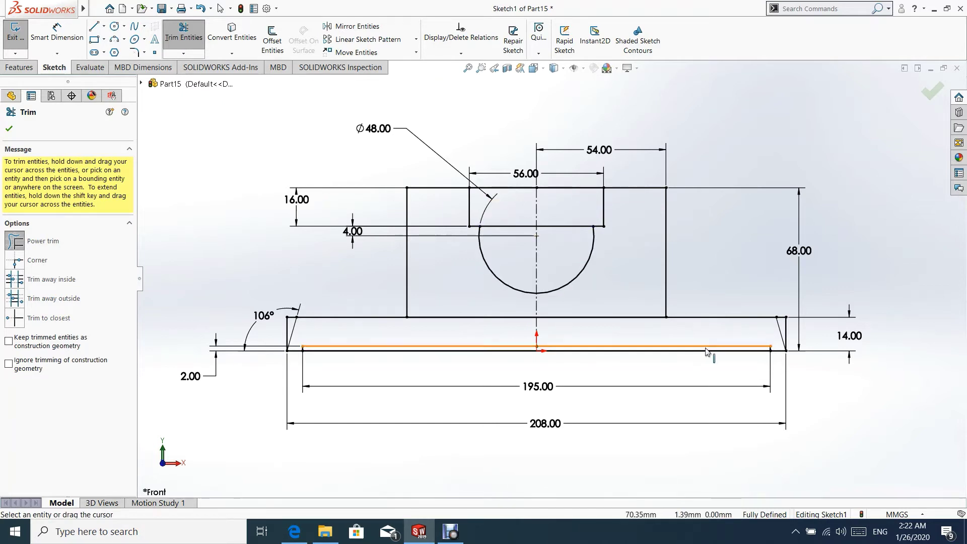
Trim the base's corner segments outside the slanted lines at both ends and exit the sketch.
{"action": "scroll", "coordinate": [798, 321], "scroll_direction": "down", "scroll_amount": 3}
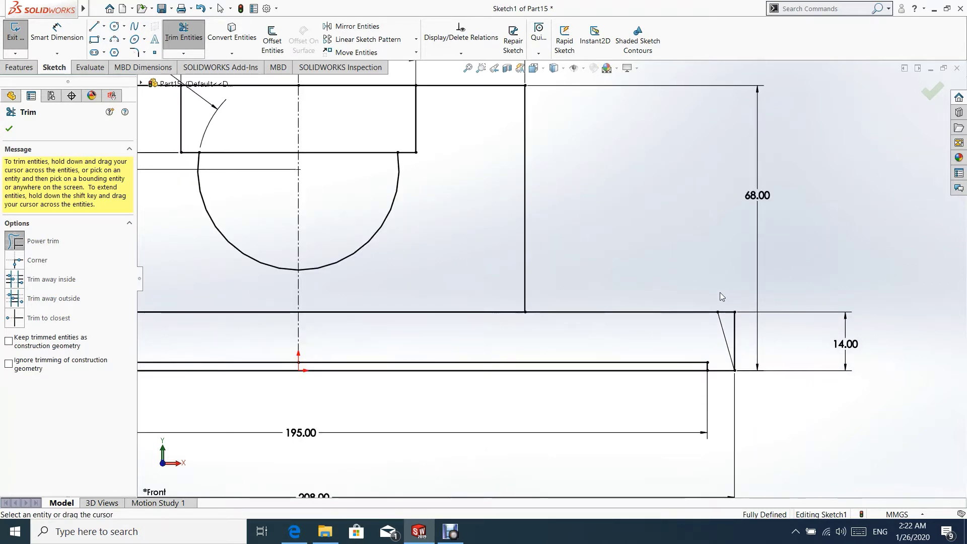
{"action": "left_click_drag", "start_coordinate": [727, 312], "coordinate": [739, 335]}
{"action": "scroll", "coordinate": [620, 320], "scroll_direction": "up", "scroll_amount": 5}
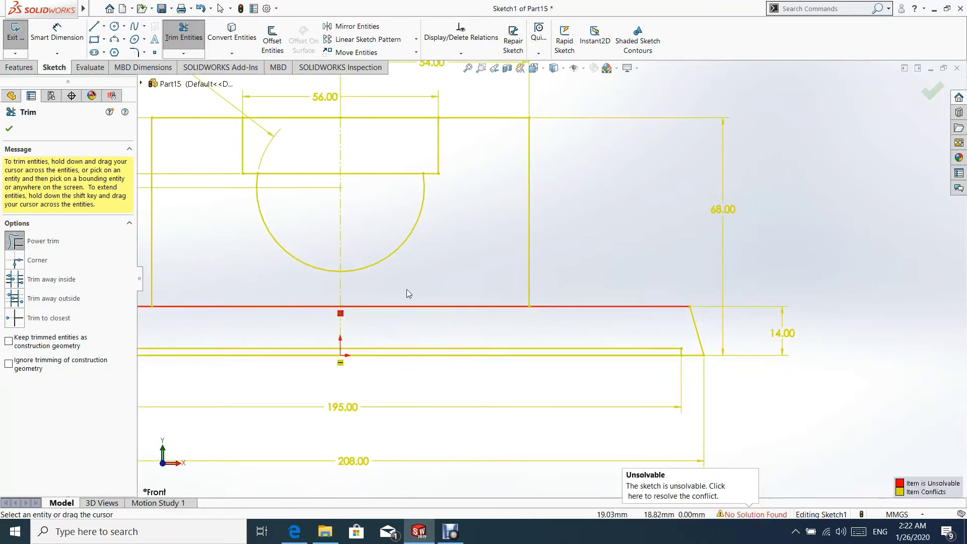
{"action": "key", "text": "f"}
{"action": "scroll", "coordinate": [335, 287], "scroll_direction": "down", "scroll_amount": 3}
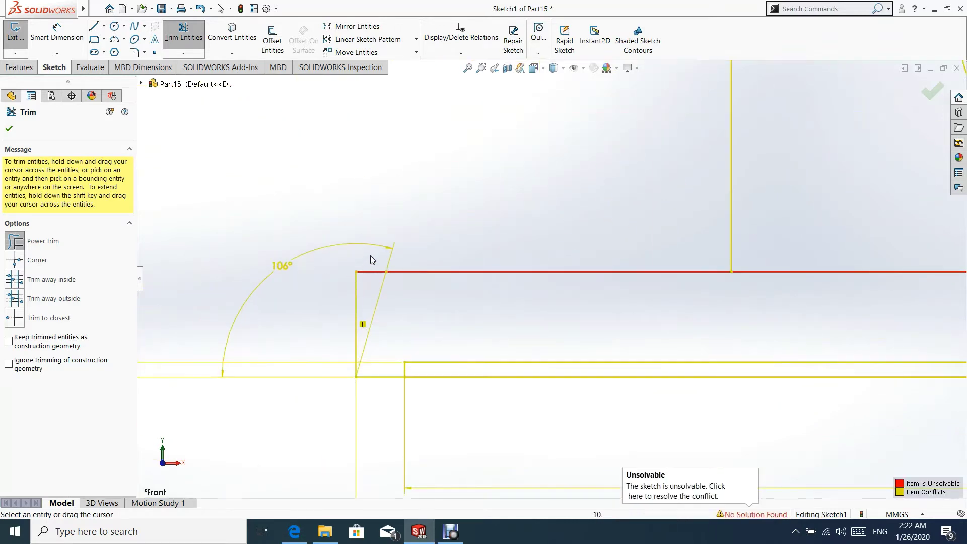
{"action": "left_click", "coordinate": [359, 358]}
{"action": "scroll", "coordinate": [511, 359], "scroll_direction": "up", "scroll_amount": 5}
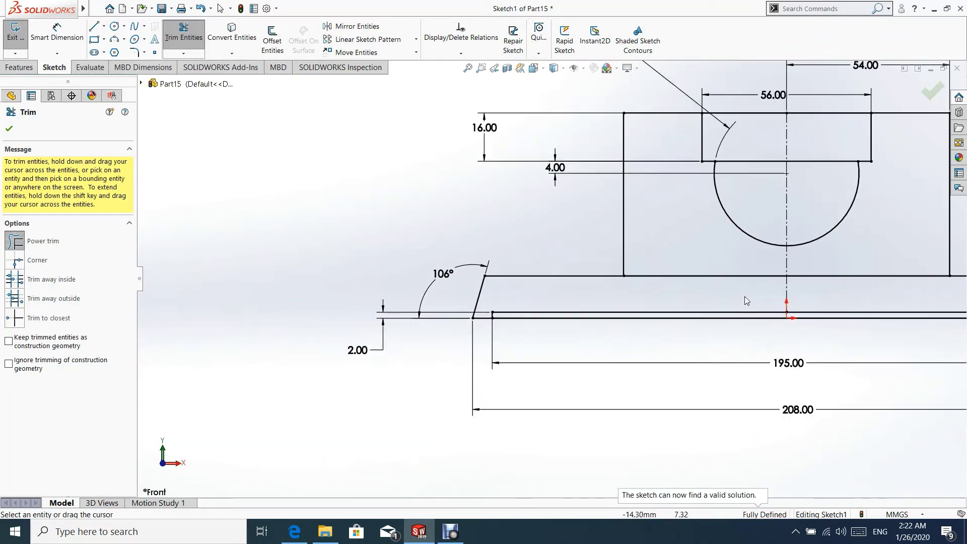
{"action": "left_click", "coordinate": [9, 129]}
{"action": "scroll", "coordinate": [615, 348], "scroll_direction": "down", "scroll_amount": 1}
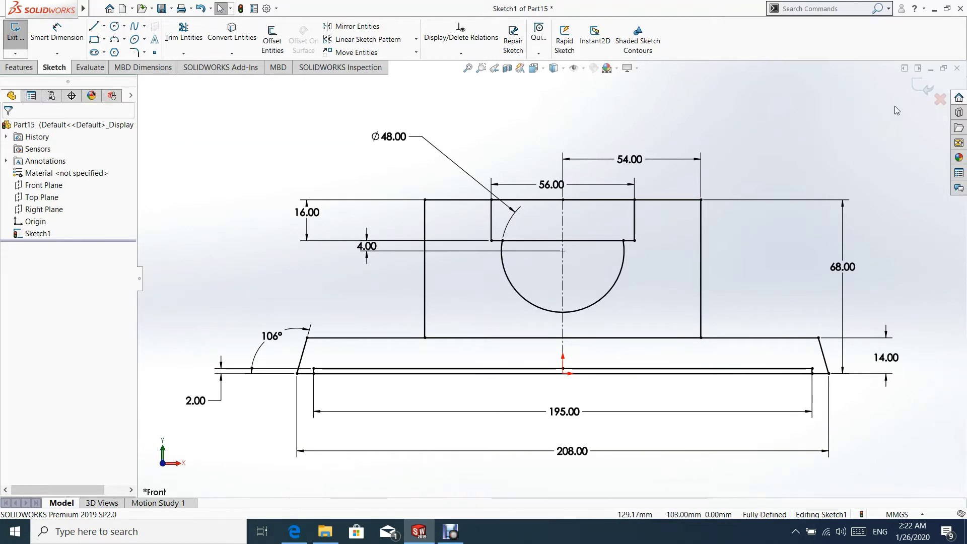
{"action": "left_click", "coordinate": [922, 91]}
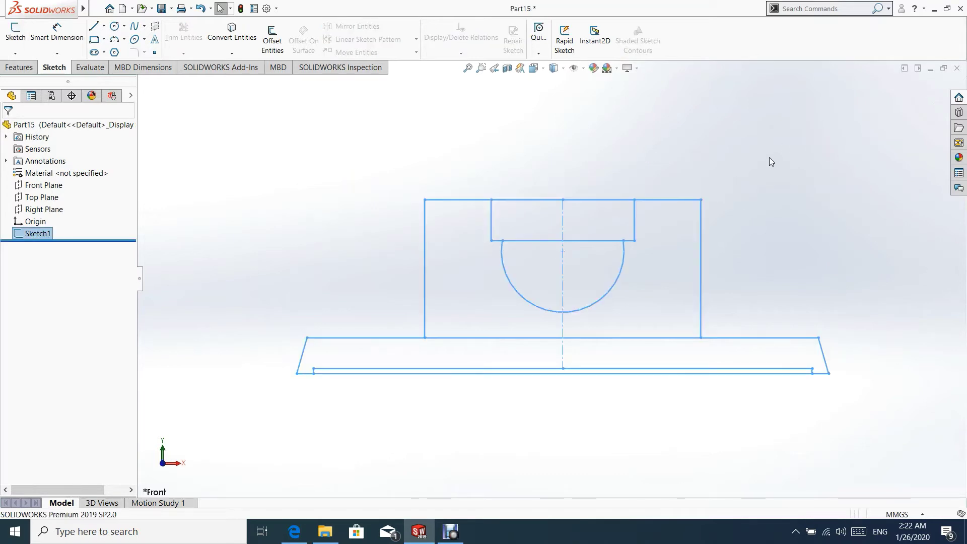
Start a Boss-Extrude of the sketch with both upright halves and both base halves as contours, excluding the notch and bottom recess.
{"action": "mouse_move", "coordinate": [770, 159]}
{"action": "middle_mouse_down"}
{"action": "mouse_move", "coordinate": [730, 161]}
{"action": "mouse_move", "coordinate": [715, 181]}
{"action": "middle_mouse_up"}
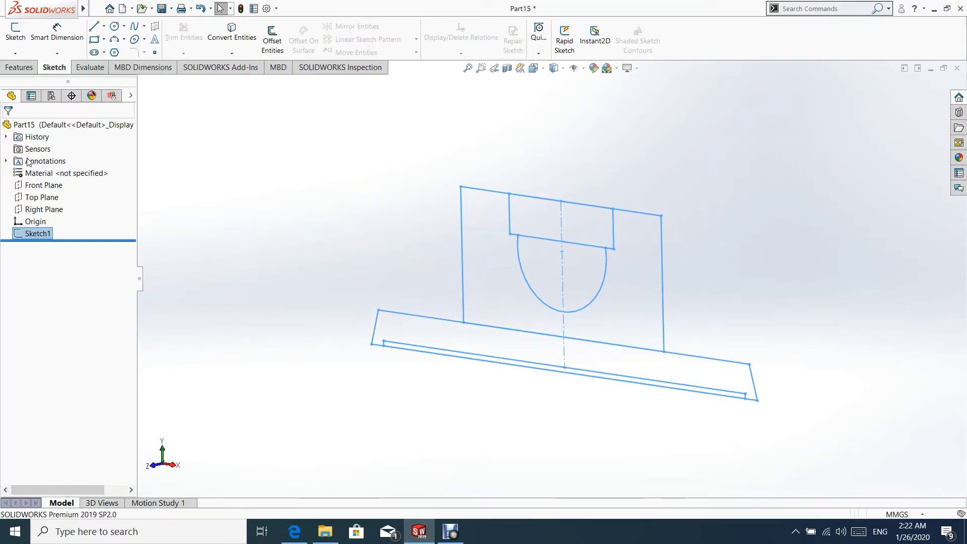
{"action": "left_click", "coordinate": [15, 68]}
{"action": "left_click", "coordinate": [21, 38]}
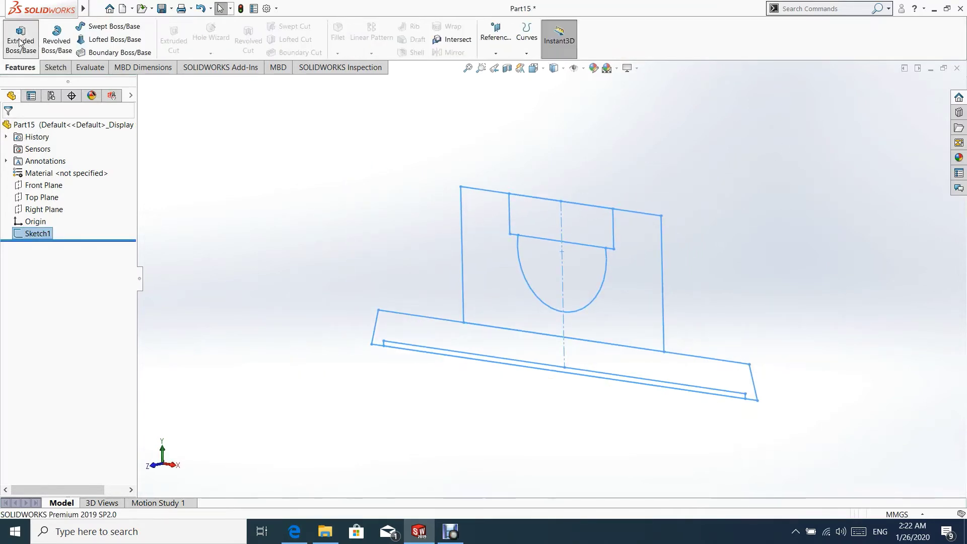
{"action": "left_click", "coordinate": [636, 302]}
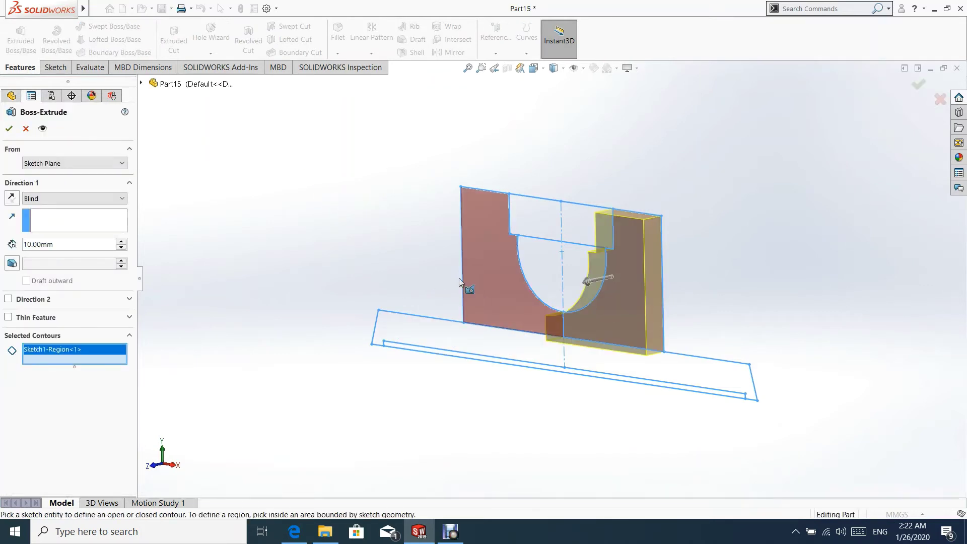
{"action": "left_click", "coordinate": [486, 271]}
{"action": "left_click", "coordinate": [437, 324]}
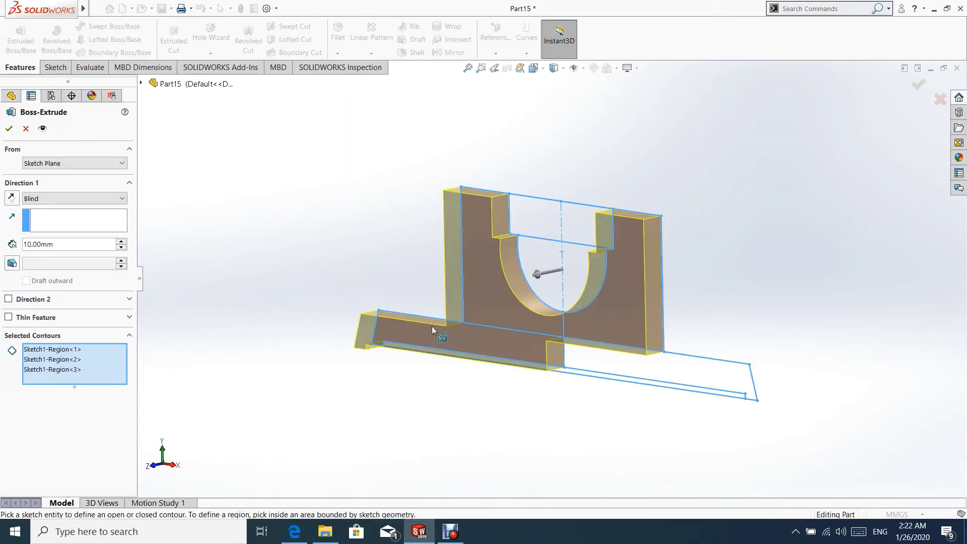
{"action": "left_click", "coordinate": [577, 355]}
Extrude the selected contours with the Mid Plane end condition to a depth of 46 mm.
{"action": "left_click", "coordinate": [65, 198]}
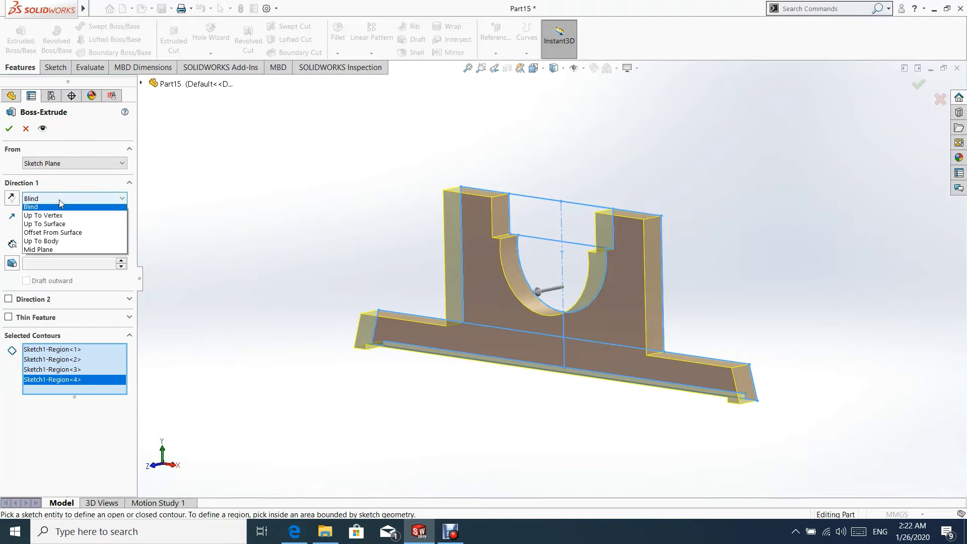
{"action": "left_click", "coordinate": [41, 255]}
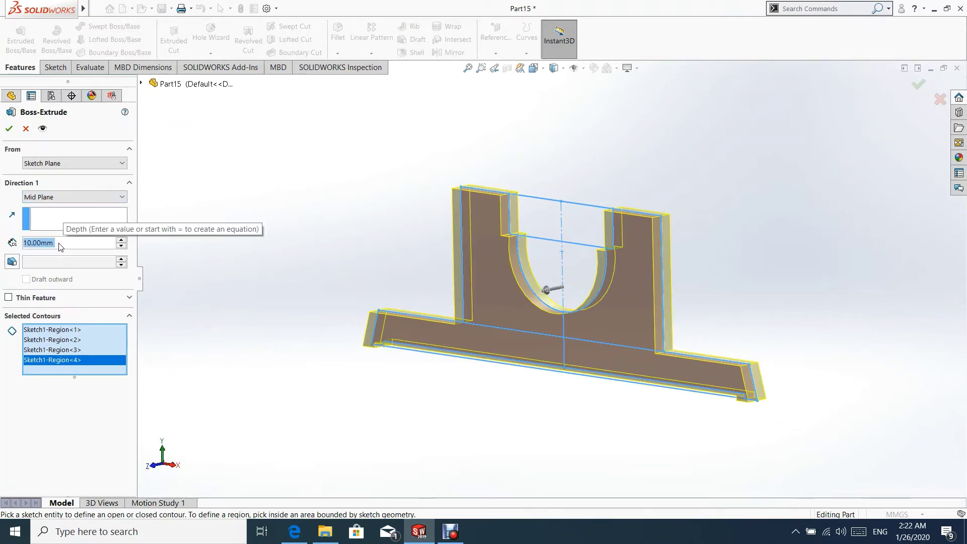
{"action": "type", "text": "46"}
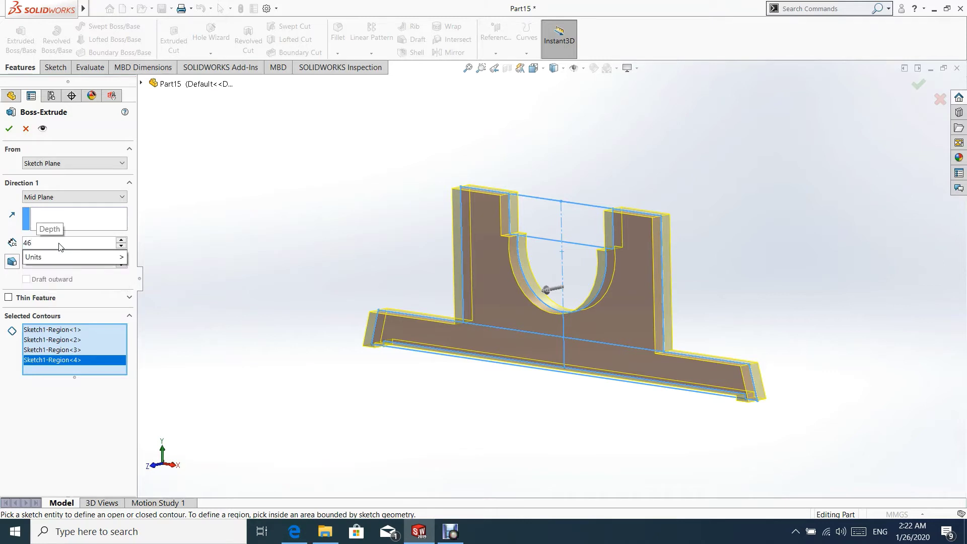
{"action": "key", "text": "Return"}
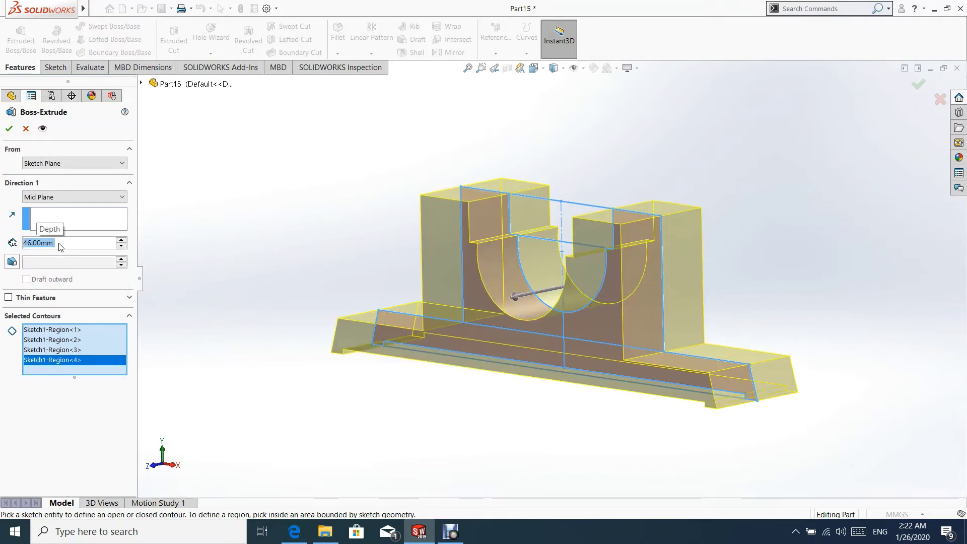
{"action": "left_click", "coordinate": [9, 129]}
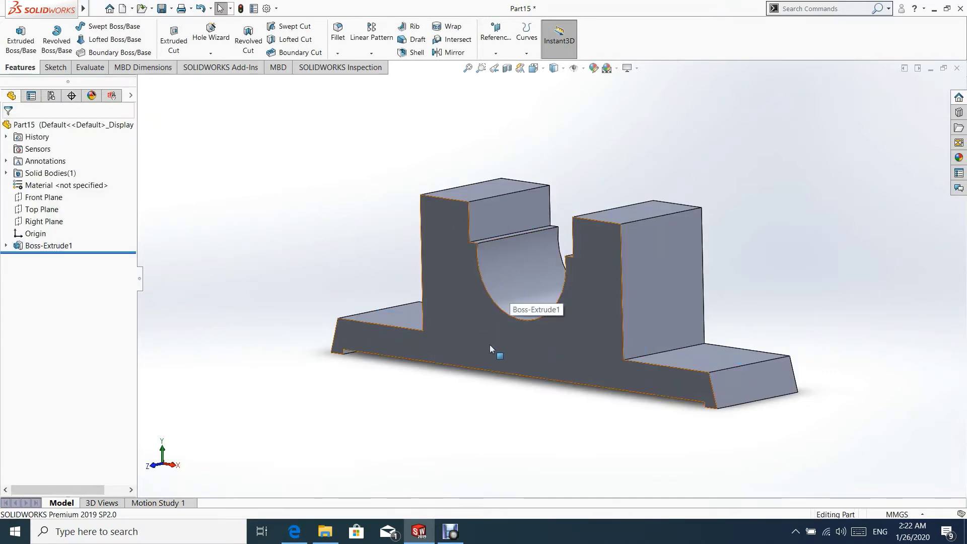
Start a sketch on the recessed bottom face and draw a vertical centerline across its full width through the origin.
{"action": "middle_click_drag", "start_coordinate": [490, 345], "coordinate": [559, 297]}
{"action": "left_click", "coordinate": [580, 295]}
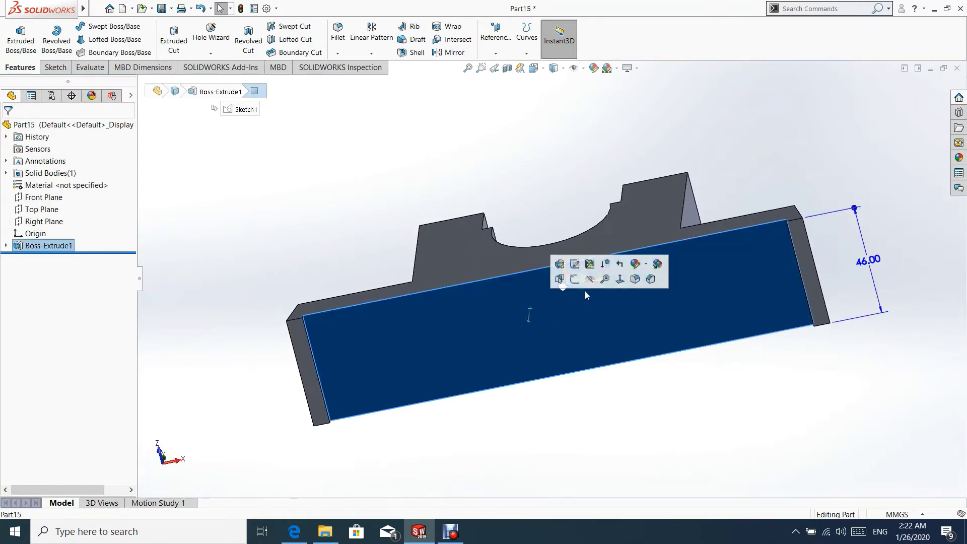
{"action": "left_click", "coordinate": [575, 278]}
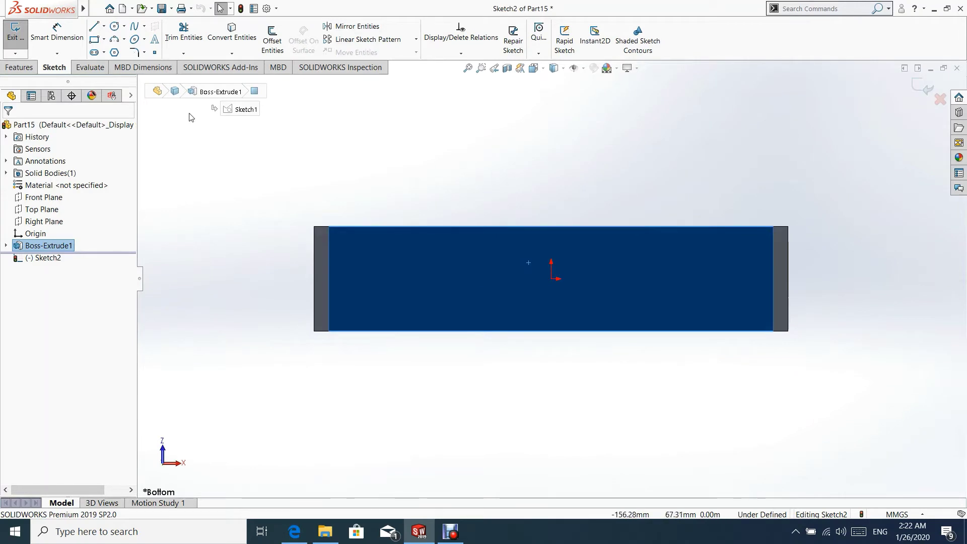
{"action": "left_click", "coordinate": [103, 27]}
{"action": "left_click", "coordinate": [121, 50]}
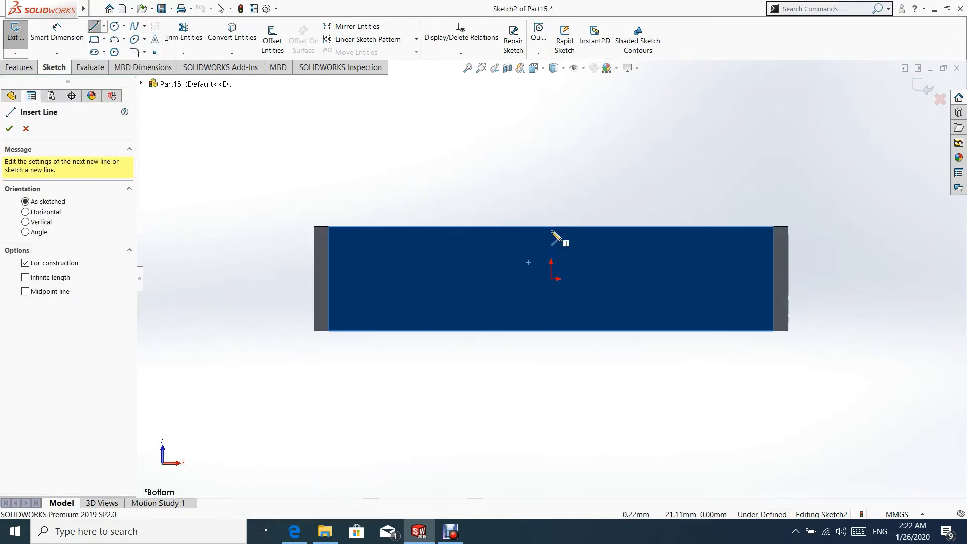
{"action": "left_click", "coordinate": [552, 227]}
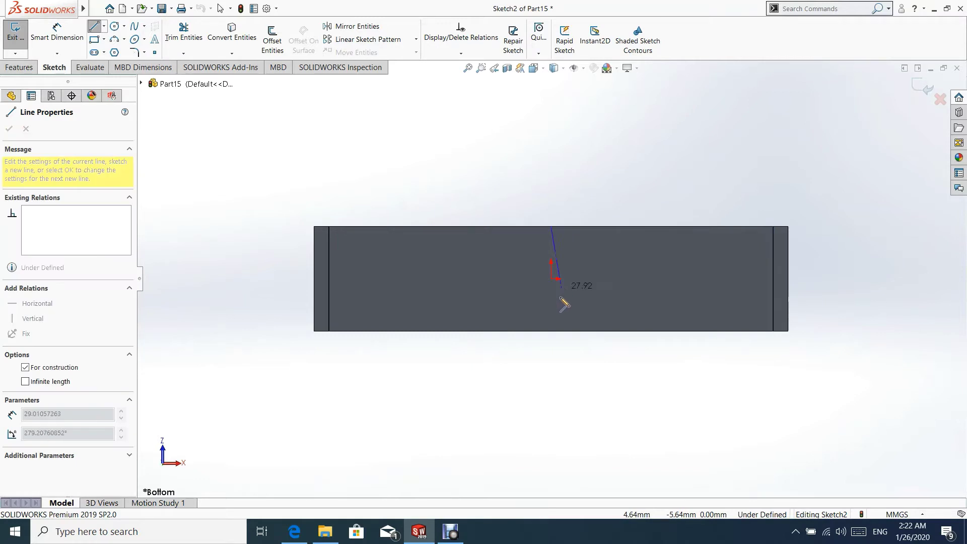
{"action": "left_click", "coordinate": [551, 331]}
{"action": "key", "text": "Escape"}
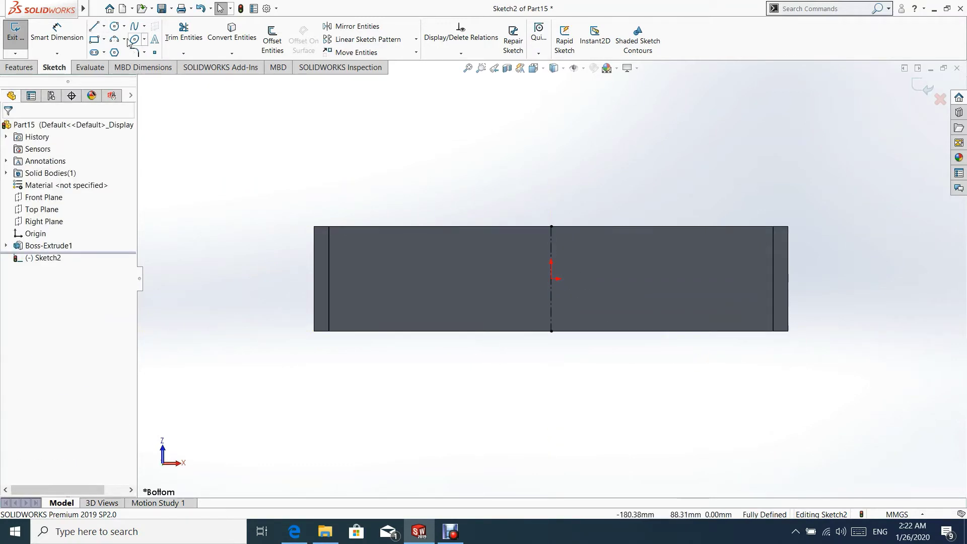
Draw a horizontal centerline across the full length of the bottom face, between the midpoints of both end edges through the origin.
{"action": "left_click", "coordinate": [104, 27]}
{"action": "left_click", "coordinate": [121, 51]}
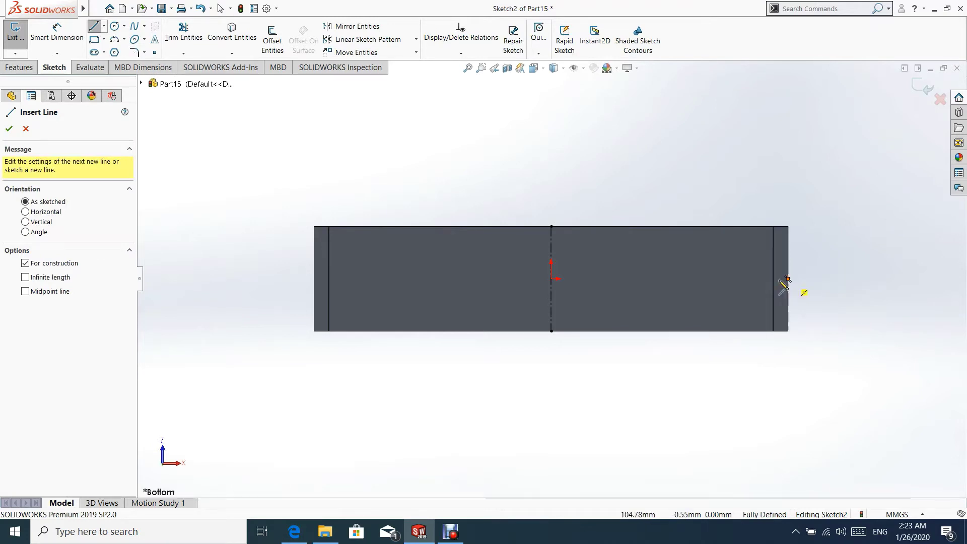
{"action": "left_click", "coordinate": [788, 278]}
{"action": "left_click", "coordinate": [313, 279]}
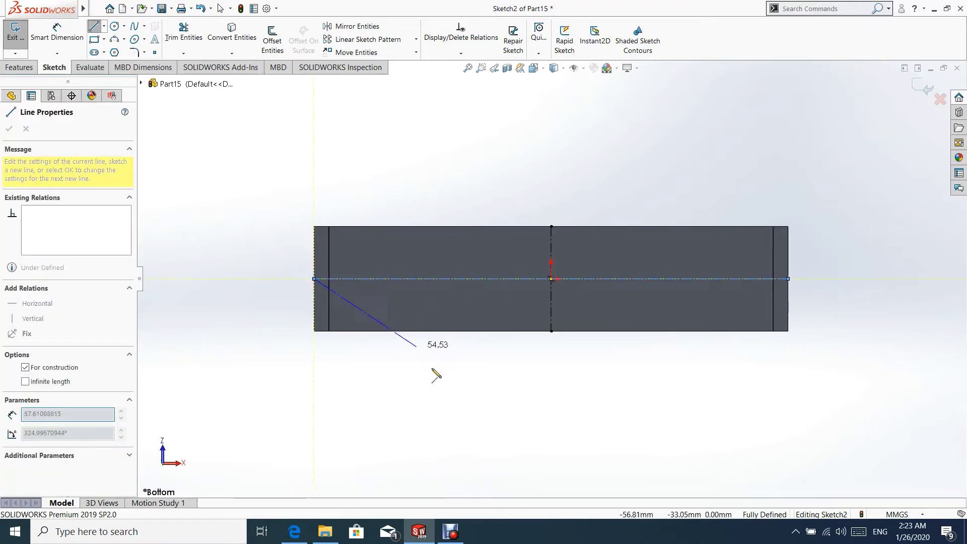
{"action": "key", "text": "Escape"}
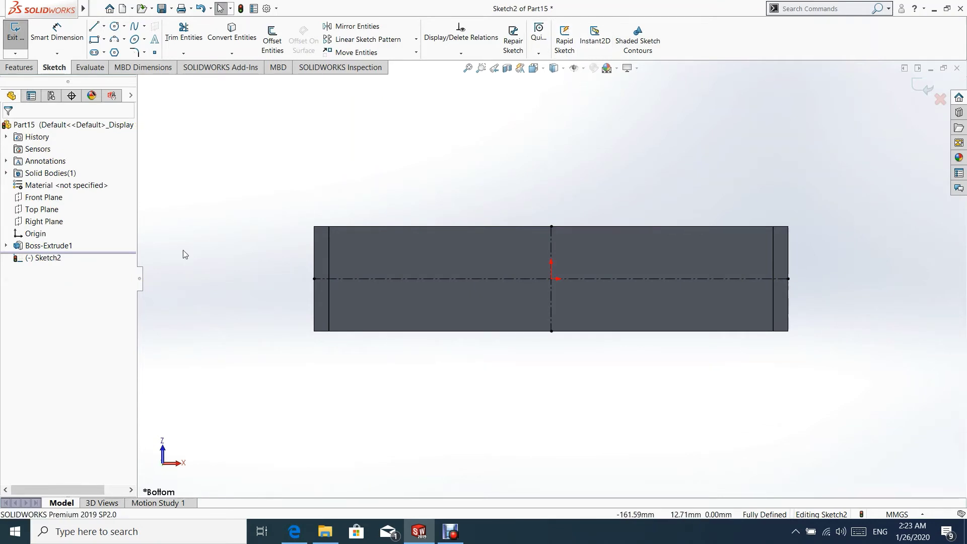
Sketch a circle of about 6.2 mm radius at the origin and one of about 5.6 mm radius on the horizontal centerline, about 42 mm left.
{"action": "left_click", "coordinate": [115, 27]}
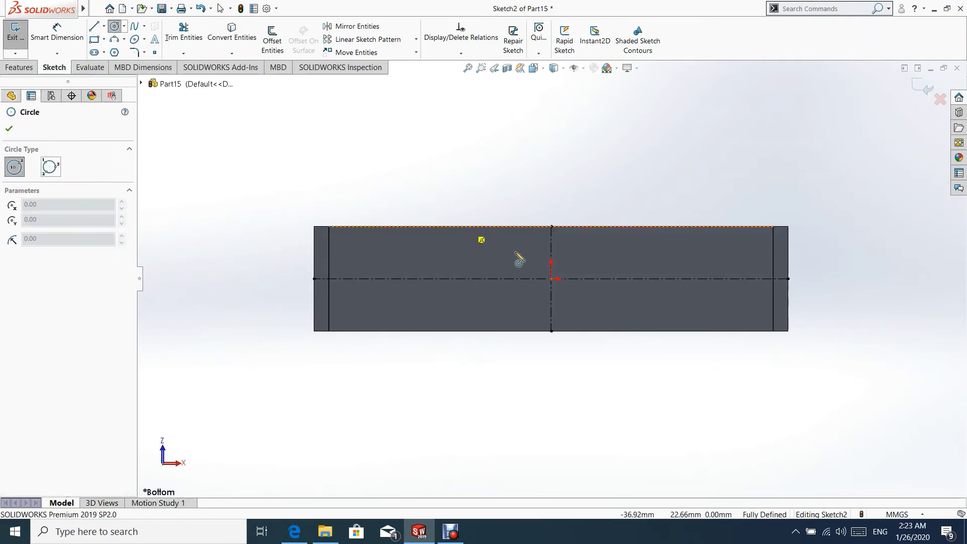
{"action": "left_click", "coordinate": [552, 279]}
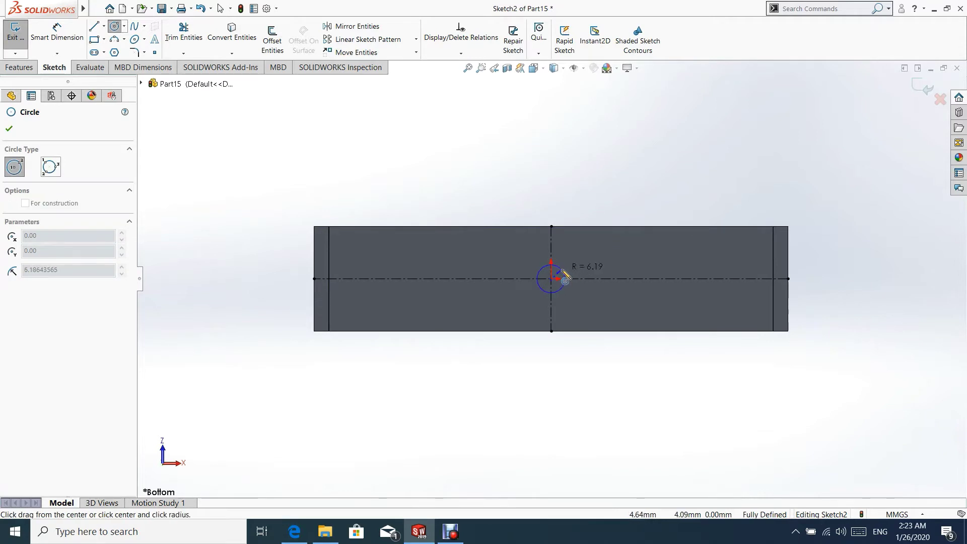
{"action": "left_click", "coordinate": [565, 277]}
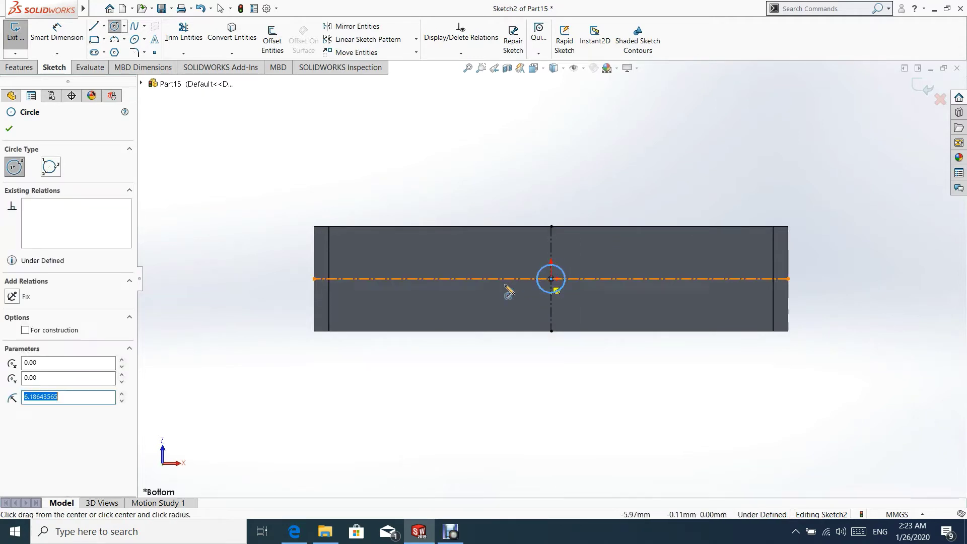
{"action": "left_click", "coordinate": [455, 279]}
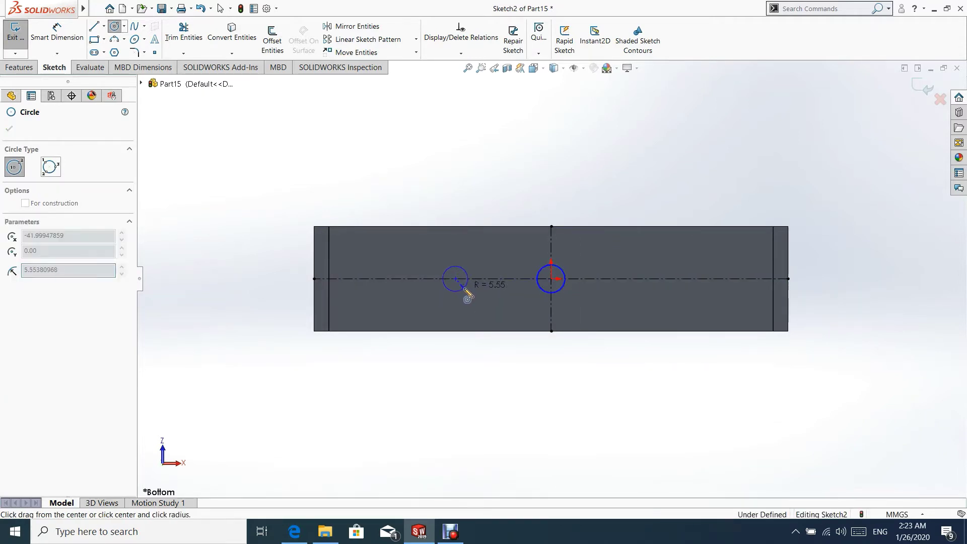
{"action": "left_click", "coordinate": [465, 289]}
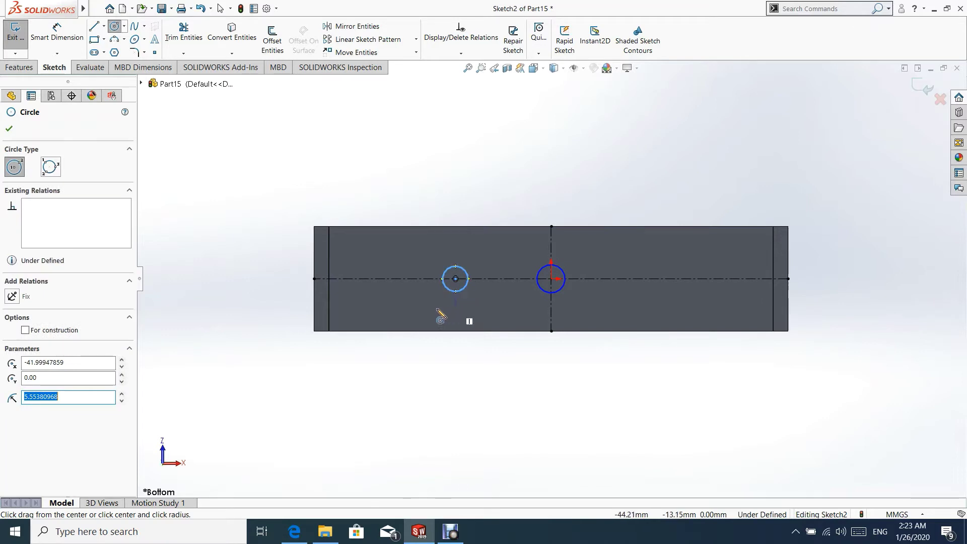
Sketch a straight slot on the horizontal centerline left of the circles, about 21 mm between its arc centers.
{"action": "left_click", "coordinate": [94, 53]}
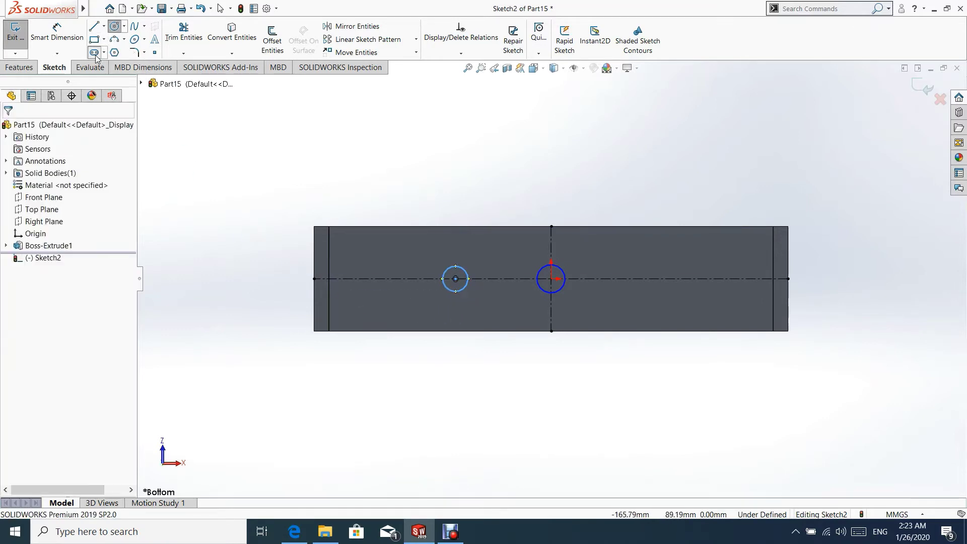
{"action": "left_click", "coordinate": [396, 290]}
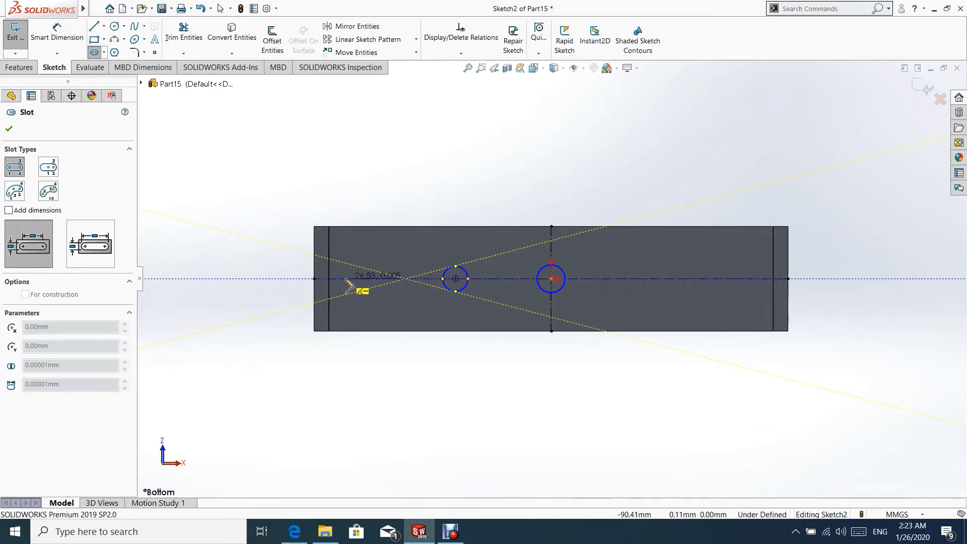
{"action": "left_click", "coordinate": [357, 279]}
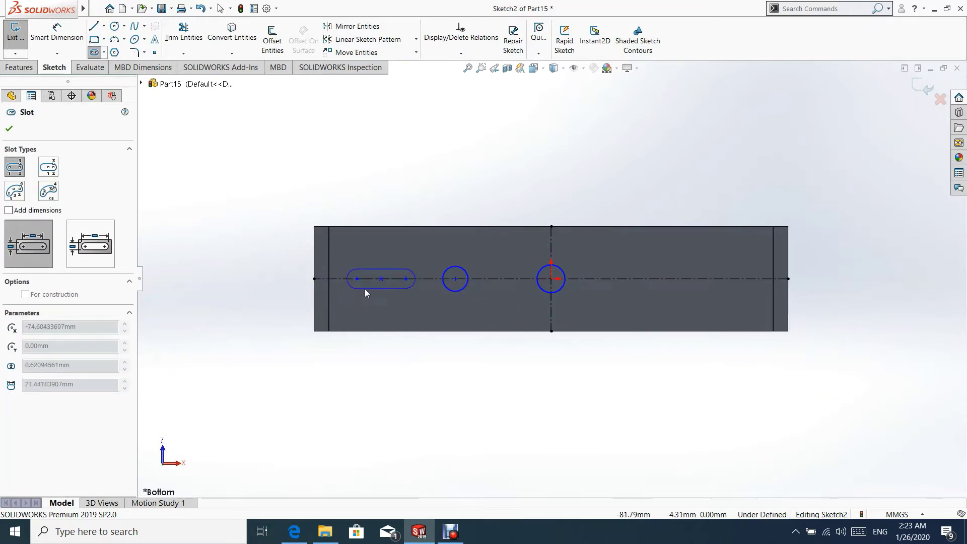
{"action": "left_click", "coordinate": [361, 293]}
{"action": "left_click", "coordinate": [9, 129]}
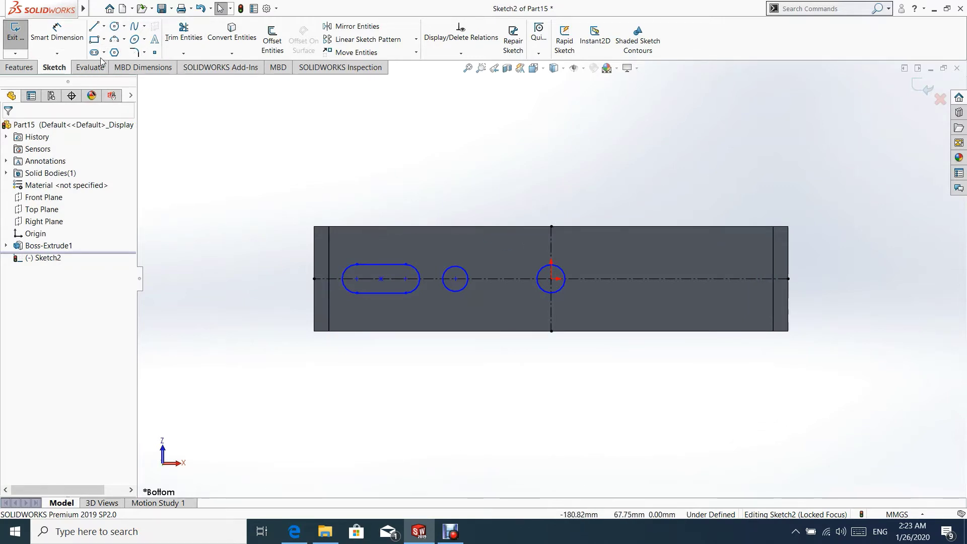
Sketch a center rectangle of about 17 by 17 mm around the left circle, centered on the circle's center.
{"action": "left_click", "coordinate": [103, 40]}
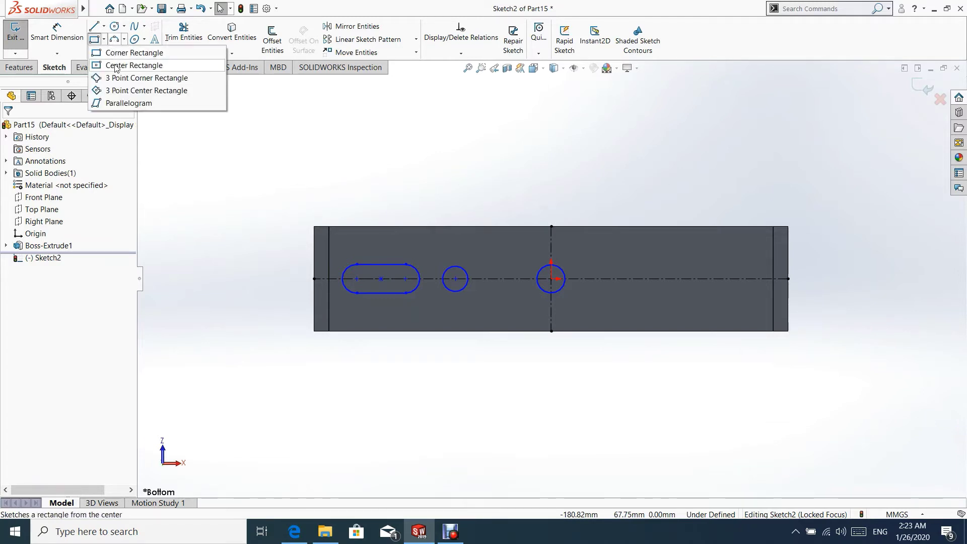
{"action": "left_click", "coordinate": [116, 66]}
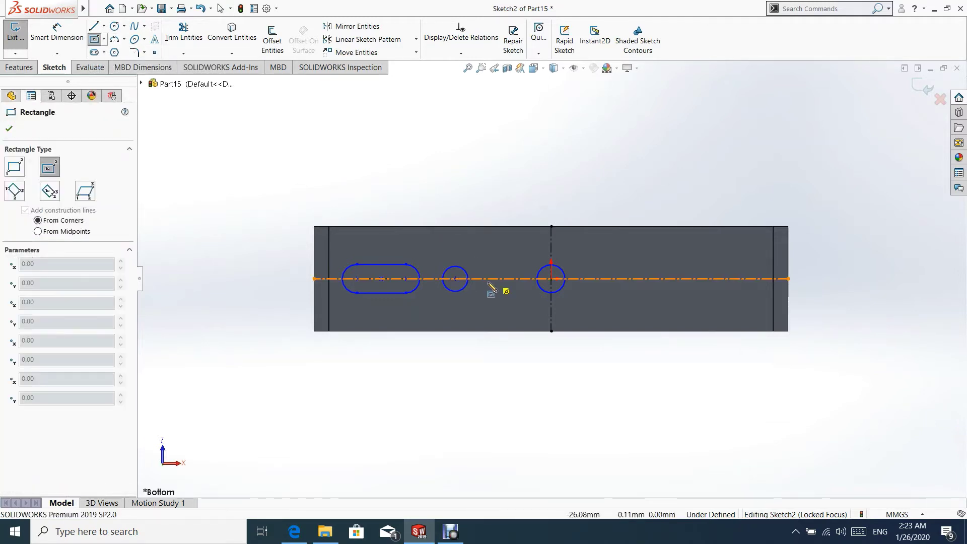
{"action": "left_click", "coordinate": [456, 278]}
{"action": "left_click", "coordinate": [475, 258]}
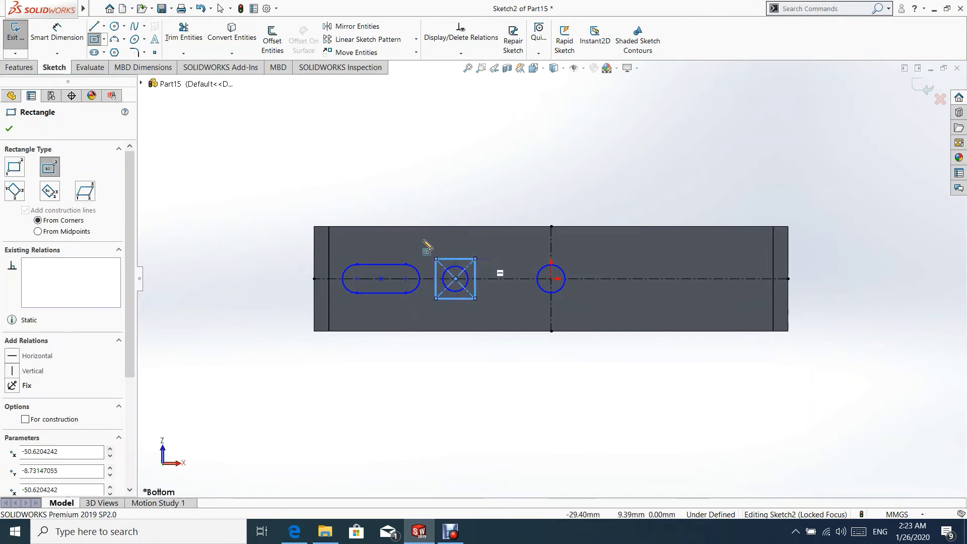
{"action": "key", "text": "Escape"}
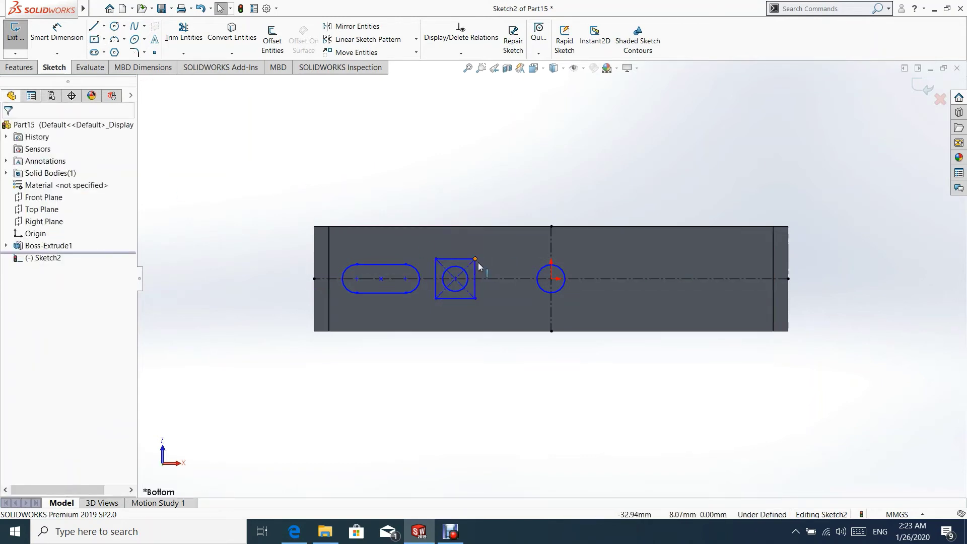
Add an Equal relation between the top and left sides of the rectangle around the left circle.
{"action": "scroll", "coordinate": [463, 266], "scroll_direction": "down", "scroll_amount": 3}
{"action": "left_click", "coordinate": [447, 254]}
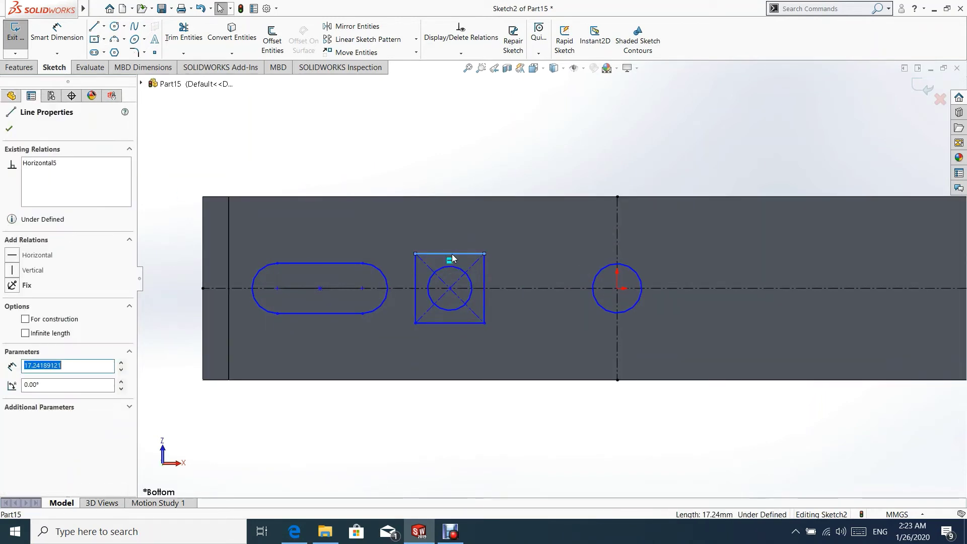
{"action": "left_click", "coordinate": [414, 280]}
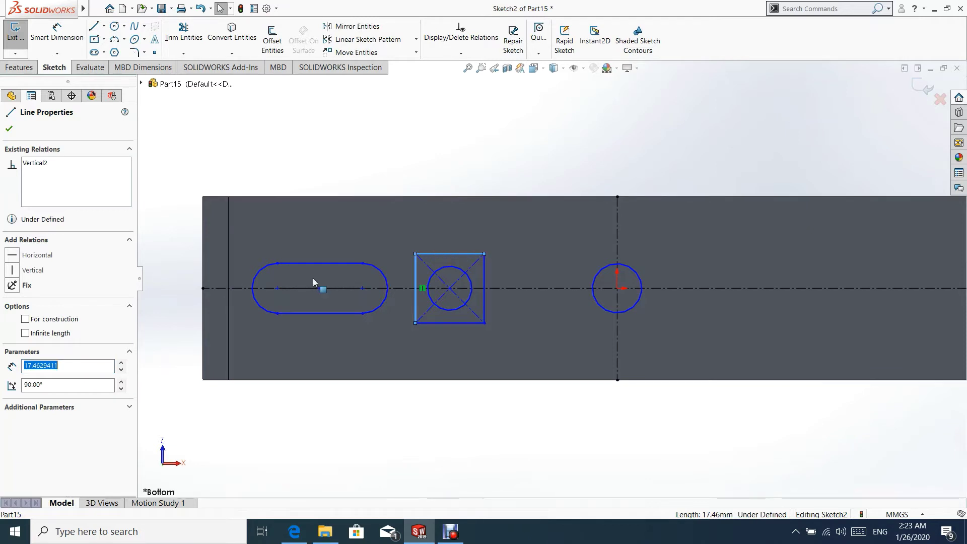
{"action": "left_click", "coordinate": [493, 142]}
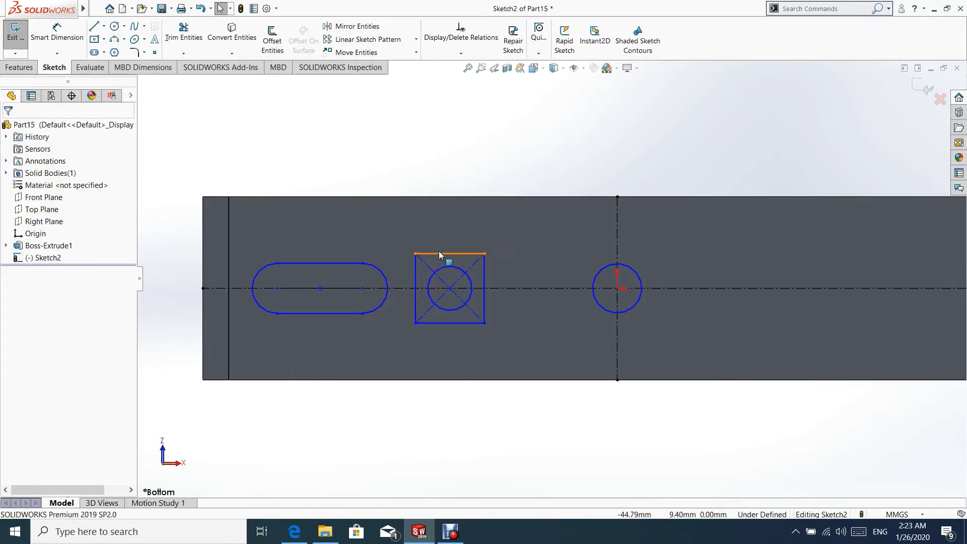
{"action": "left_click", "coordinate": [439, 253]}
{"action": "left_click", "coordinate": [414, 271], "text": "ctrl"}
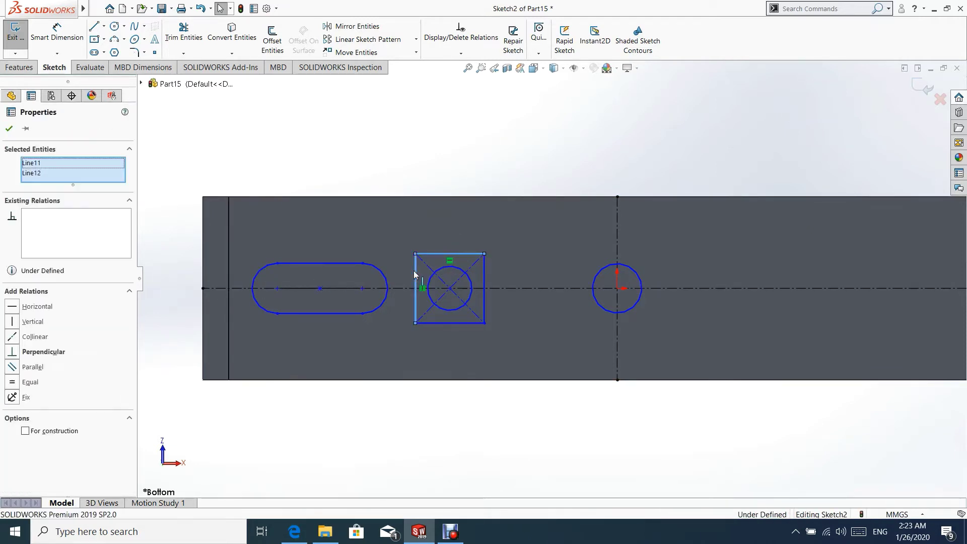
{"action": "left_click", "coordinate": [519, 231]}
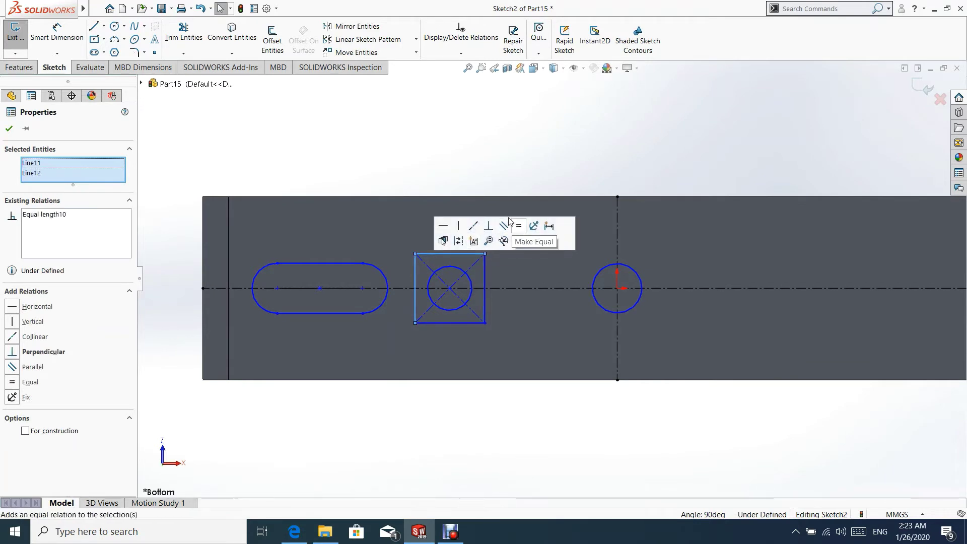
{"action": "left_click", "coordinate": [475, 134]}
{"action": "key", "text": "f"}
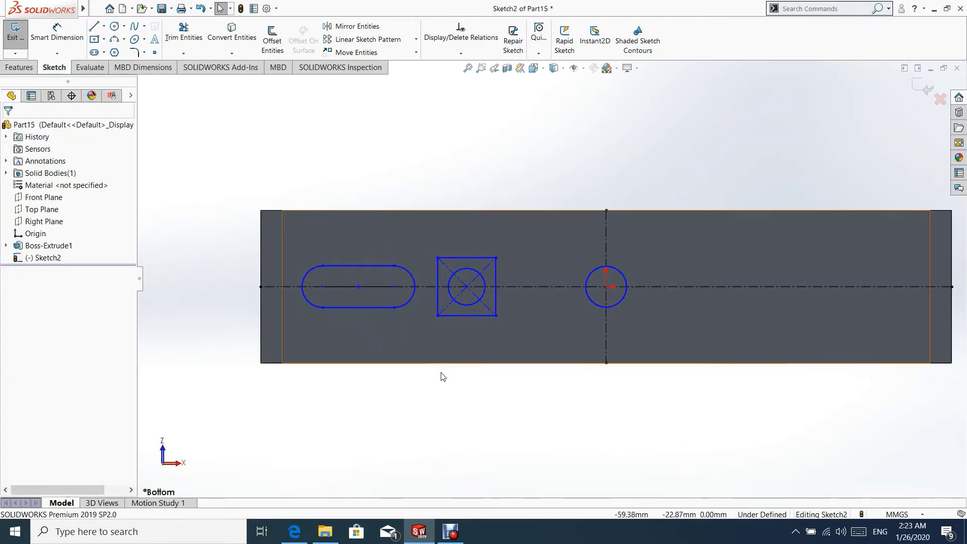
{"action": "key", "text": "z"}
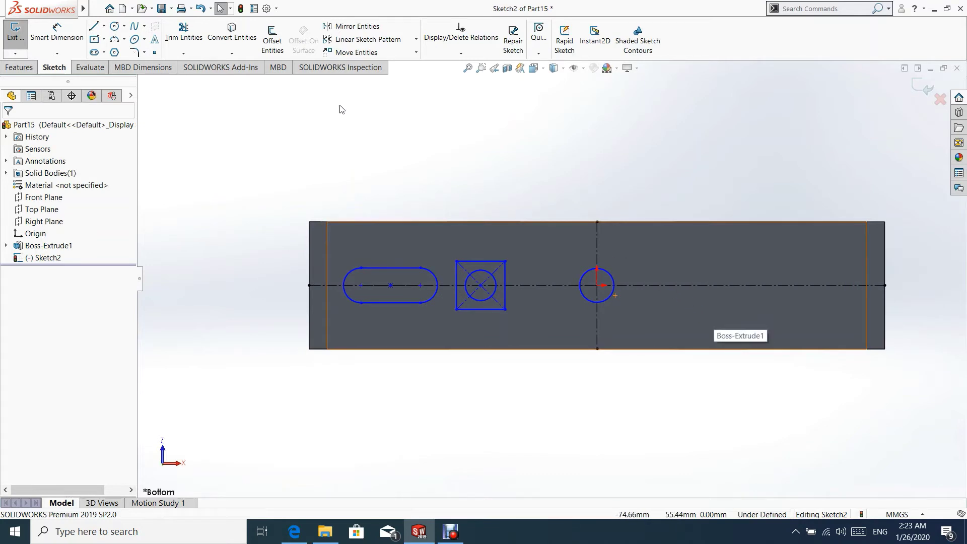
{"action": "left_click", "coordinate": [57, 31]}
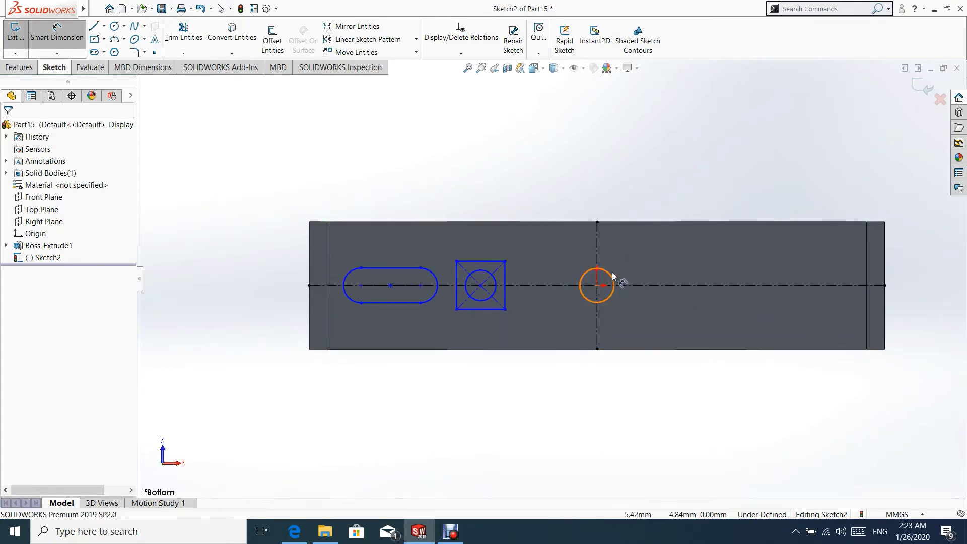
{"action": "key", "text": "Escape"}
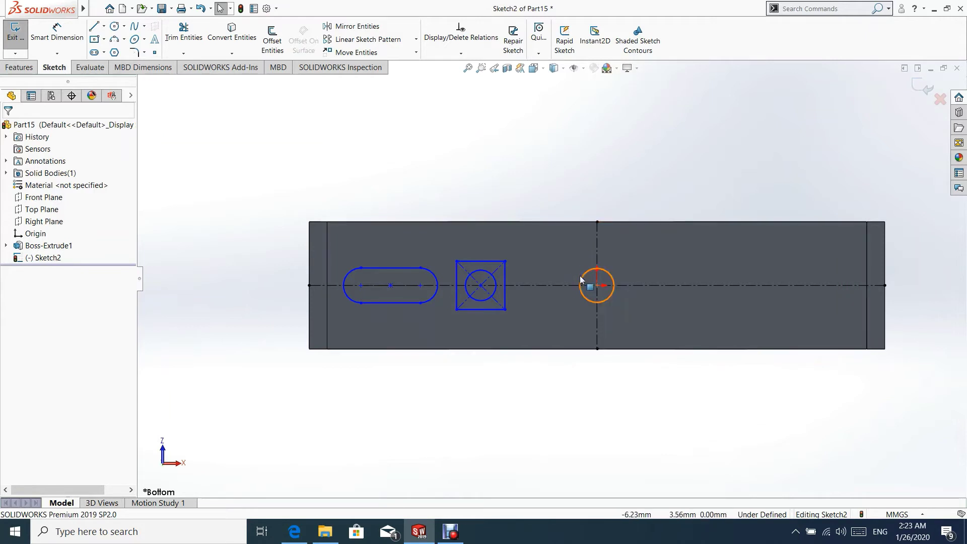
Mirror the slot, the square and its inner circle about the vertical centerline, keeping the originals.
{"action": "mouse_move", "coordinate": [643, 170]}
{"action": "left_mouse_down"}
{"action": "mouse_move", "coordinate": [576, 270]}
{"action": "mouse_move", "coordinate": [359, 401]}
{"action": "mouse_move", "coordinate": [336, 404]}
{"action": "left_mouse_up"}
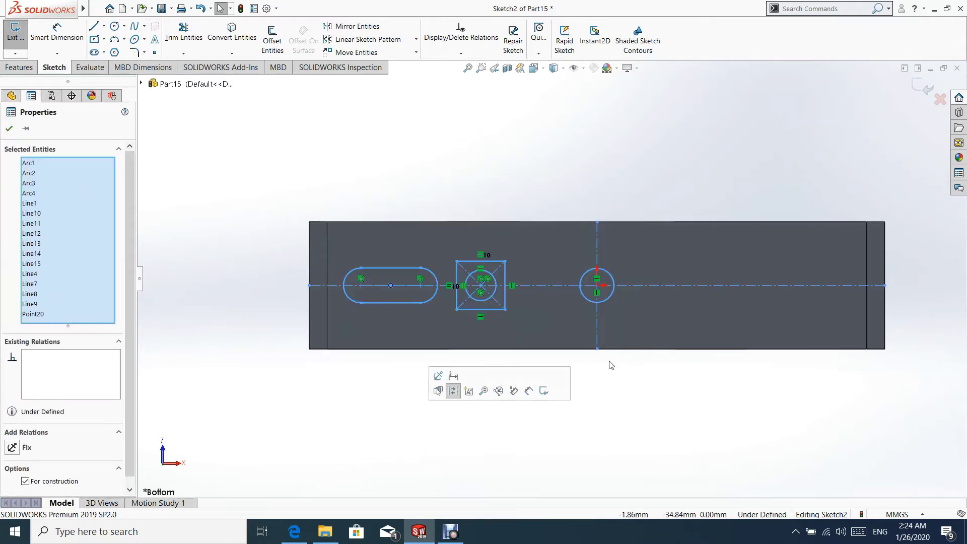
{"action": "left_click", "coordinate": [645, 285]}
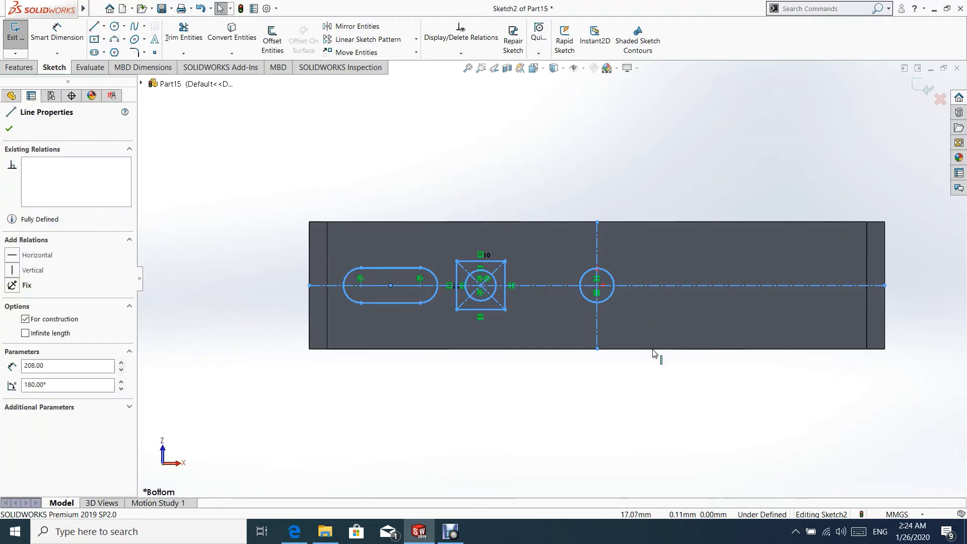
{"action": "key", "text": "Escape"}
{"action": "left_click", "coordinate": [355, 26]}
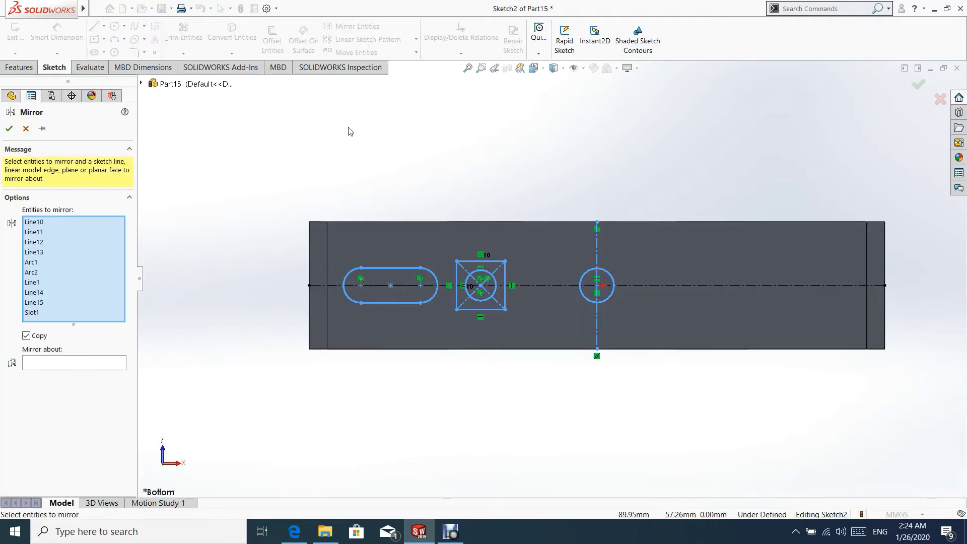
{"action": "left_click", "coordinate": [104, 364]}
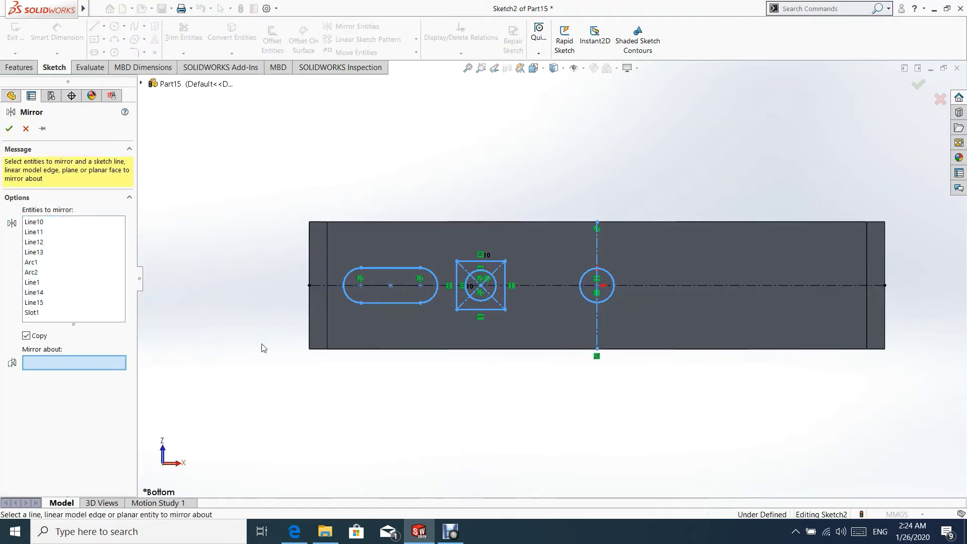
{"action": "left_click", "coordinate": [598, 241]}
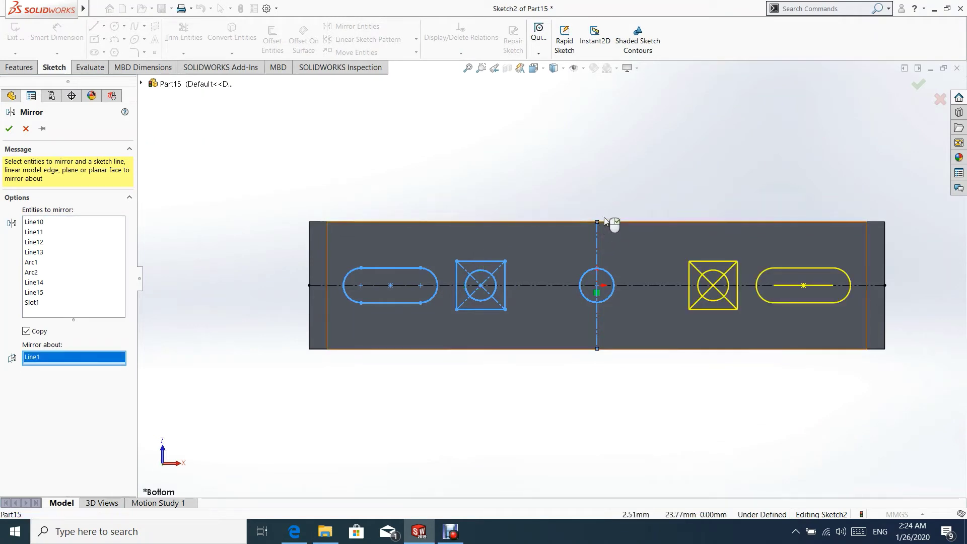
{"action": "left_click", "coordinate": [8, 128]}
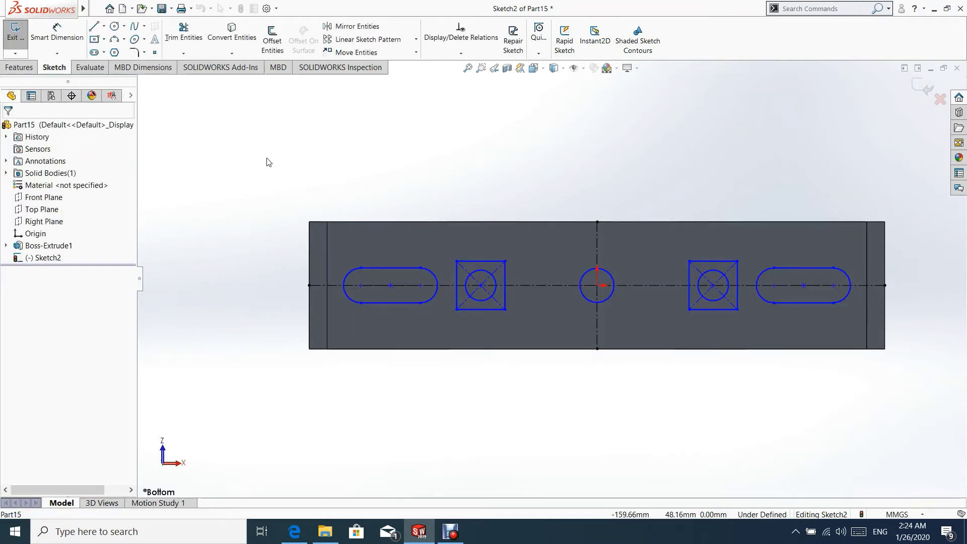
Dimension the circle at the origin to a diameter of 8 mm.
{"action": "scroll", "coordinate": [710, 199], "scroll_direction": "down", "scroll_amount": 1}
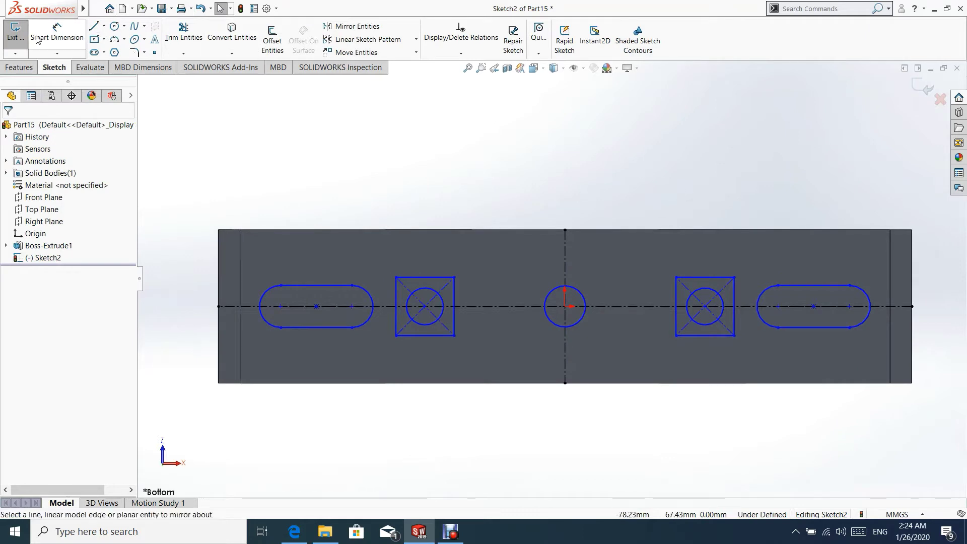
{"action": "left_click", "coordinate": [57, 31]}
{"action": "left_click", "coordinate": [568, 291]}
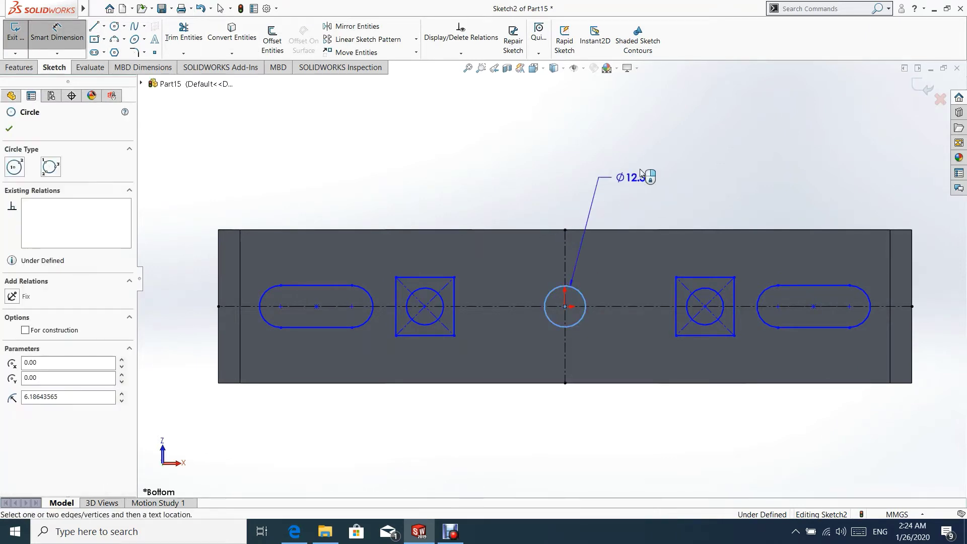
{"action": "left_click", "coordinate": [662, 152]}
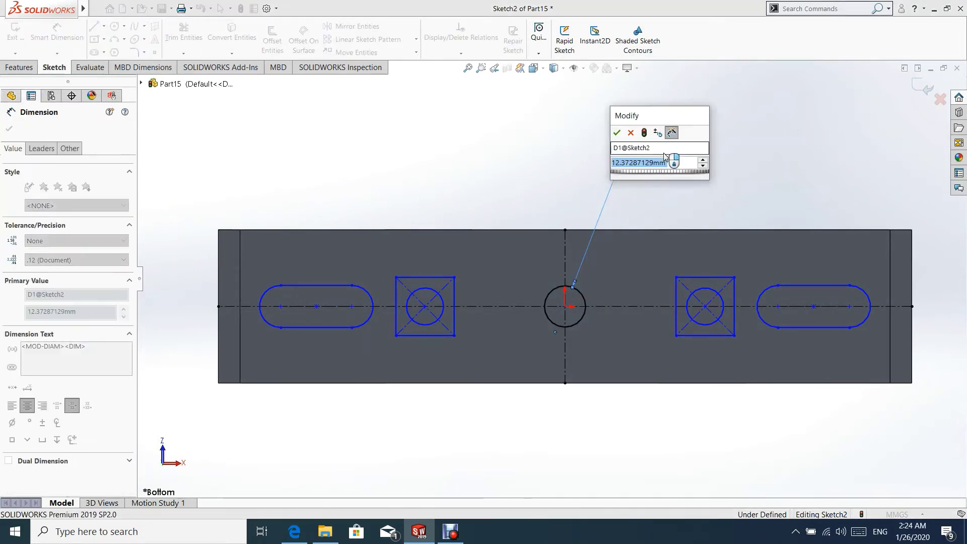
{"action": "type", "text": "8"}
{"action": "key", "text": "Return"}
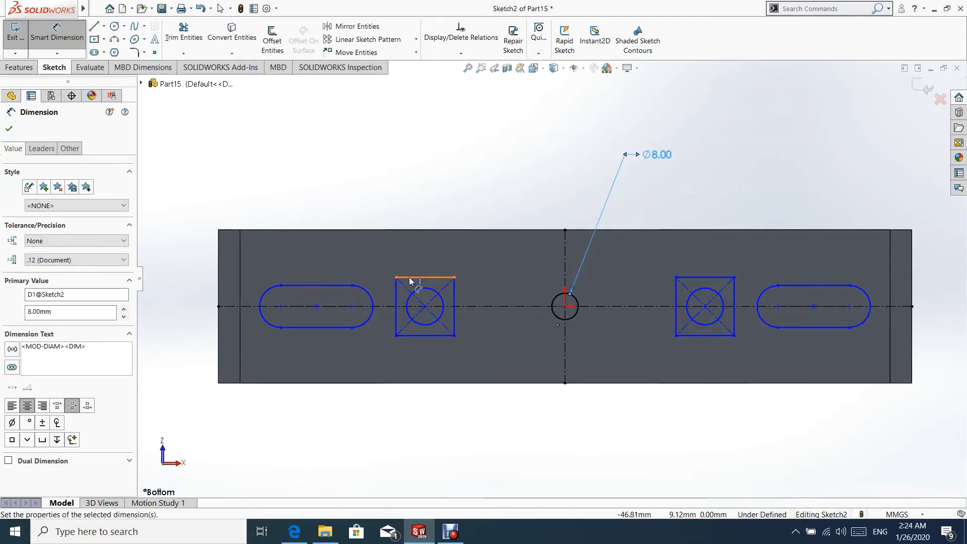
Dimension the left square's side to 28 mm and the circle inside it to a diameter of 12 mm.
{"action": "left_click", "coordinate": [425, 278]}
{"action": "left_click", "coordinate": [429, 166]}
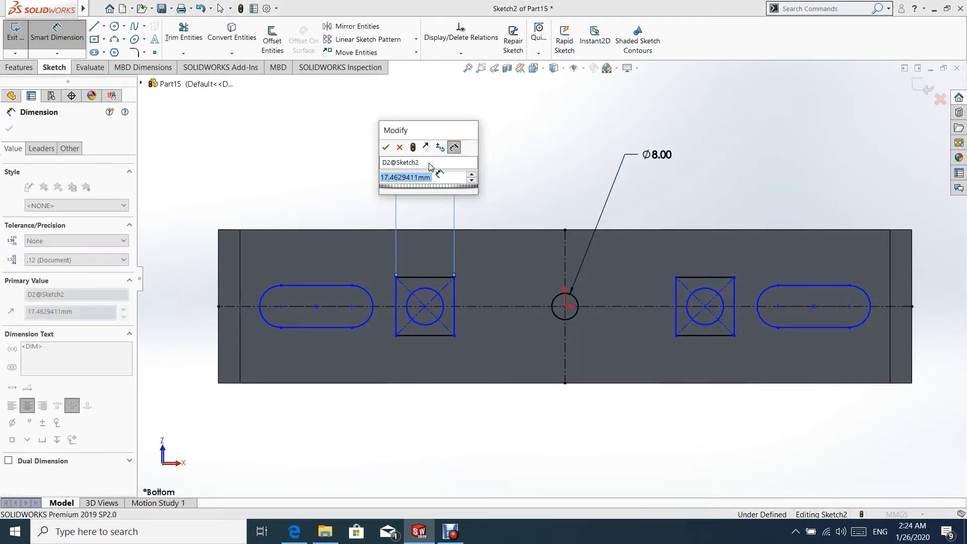
{"action": "type", "text": "28"}
{"action": "key", "text": "Return"}
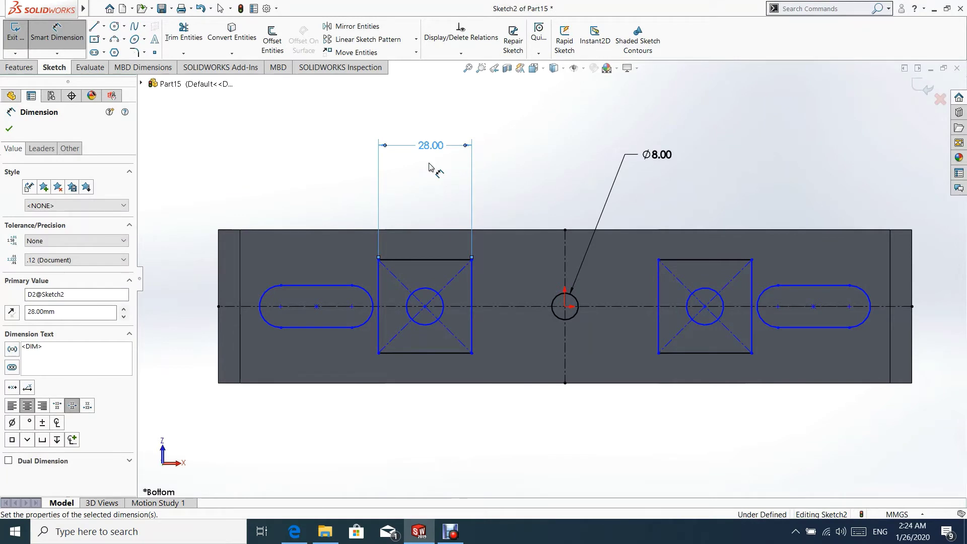
{"action": "left_click", "coordinate": [424, 291]}
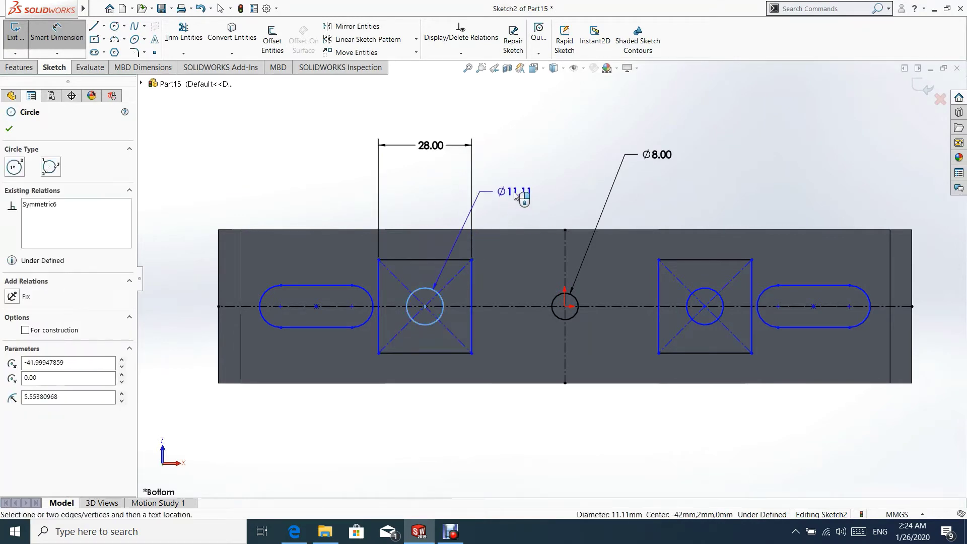
{"action": "left_click", "coordinate": [518, 192]}
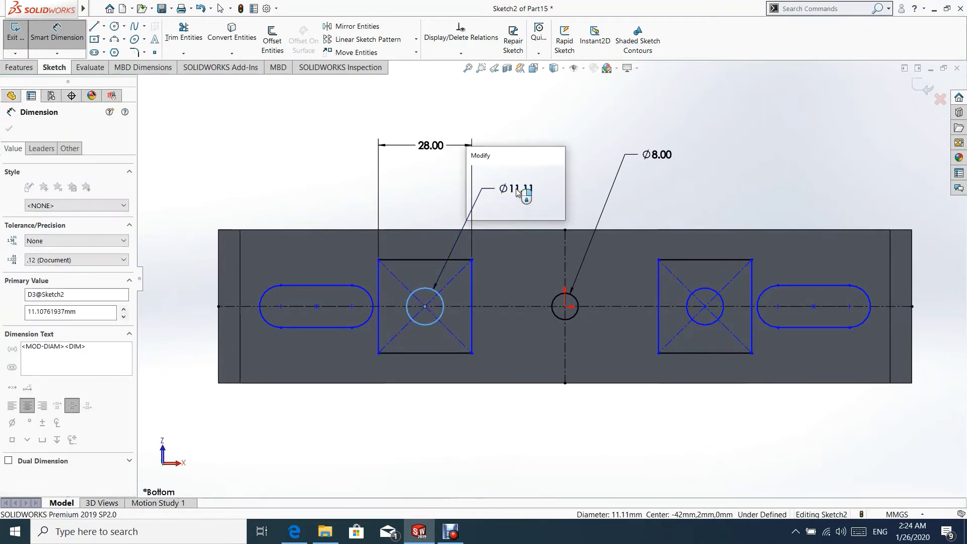
{"action": "type", "text": "12"}
{"action": "key", "text": "Return"}
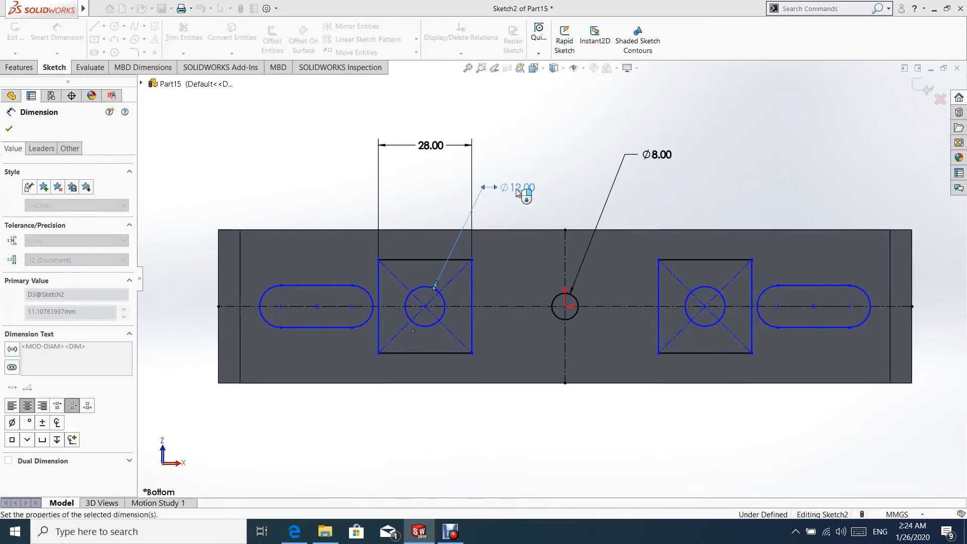
Dimension the horizontal distance between the centers of the two circles inside the squares to 78 mm.
{"action": "left_click", "coordinate": [425, 306]}
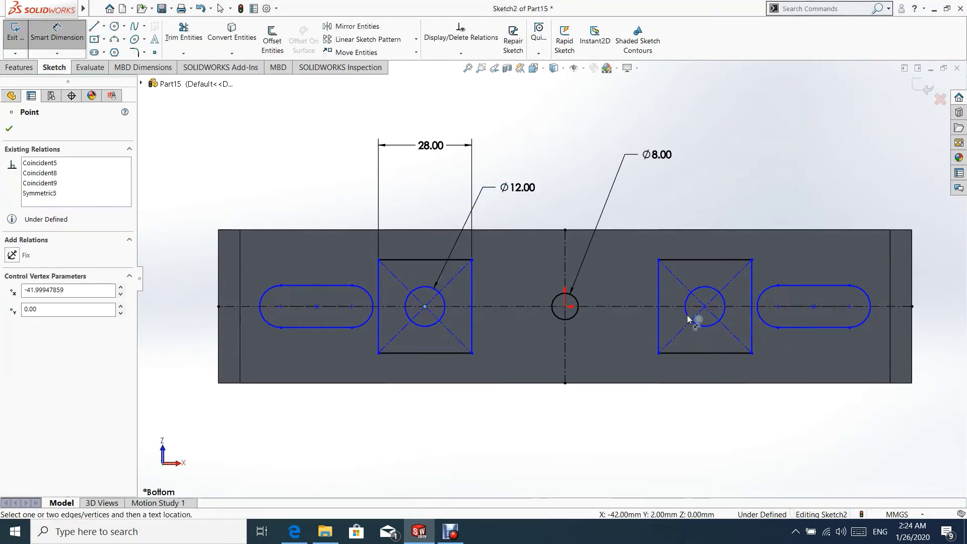
{"action": "left_click", "coordinate": [705, 307]}
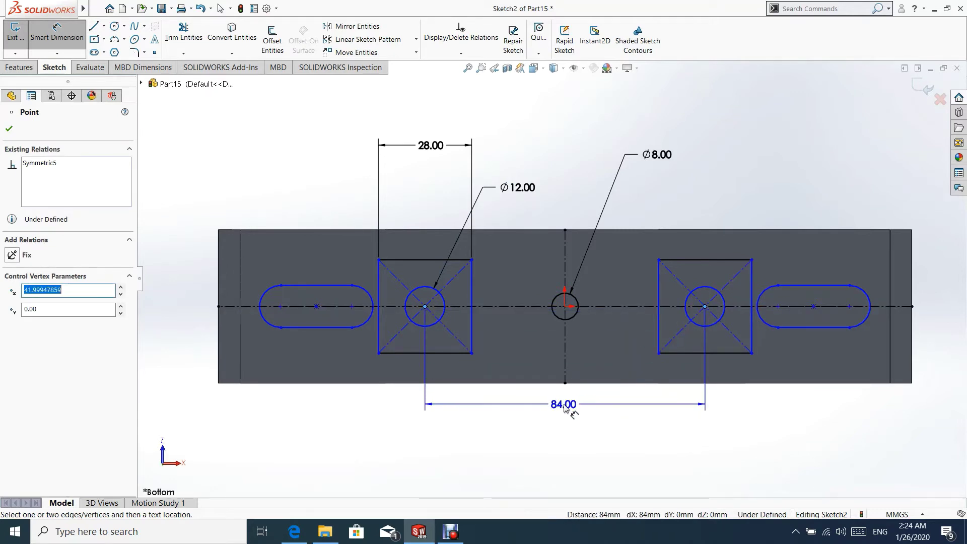
{"action": "left_click", "coordinate": [565, 408]}
{"action": "type", "text": "78"}
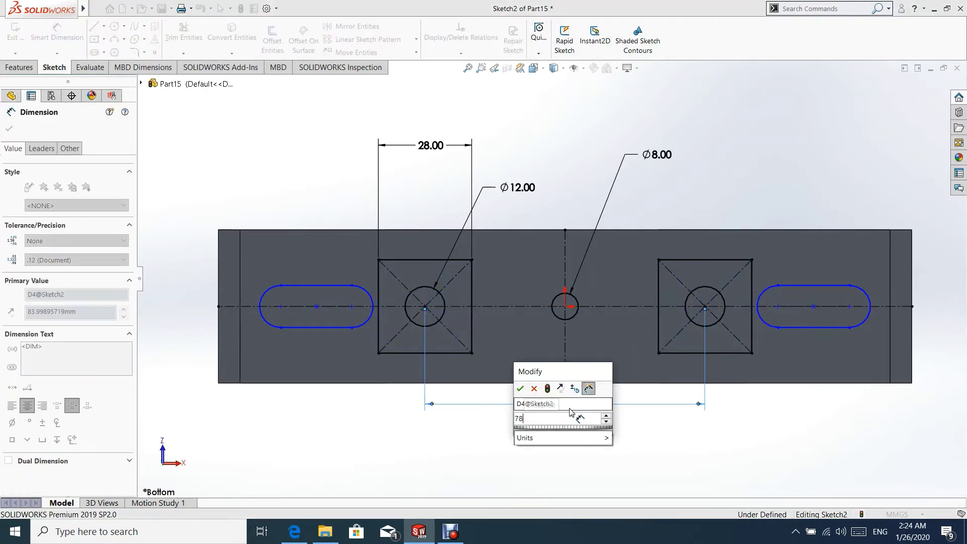
{"action": "key", "text": "Return"}
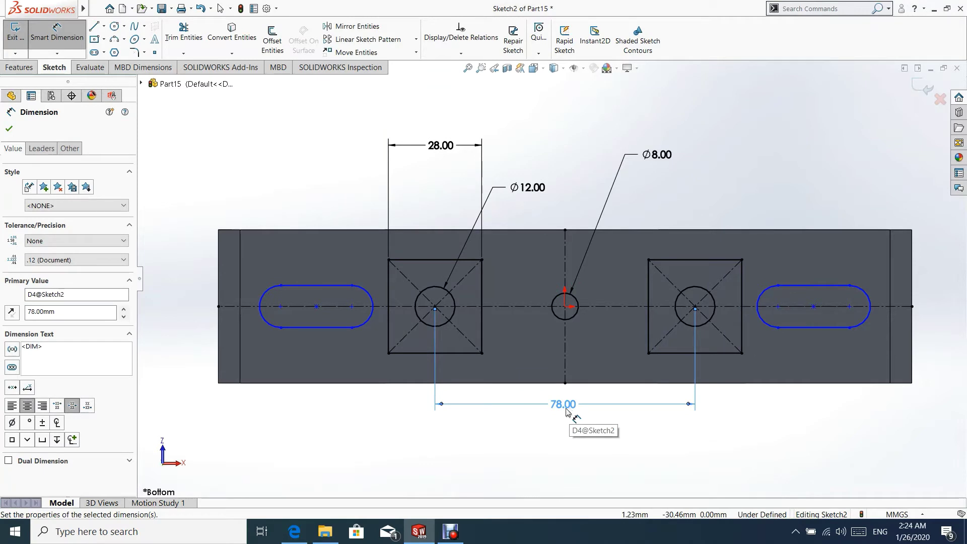
Try to dimension the distance between the two slots' inner arc centers to 154 mm, and delete that dimension.
{"action": "left_click", "coordinate": [356, 311]}
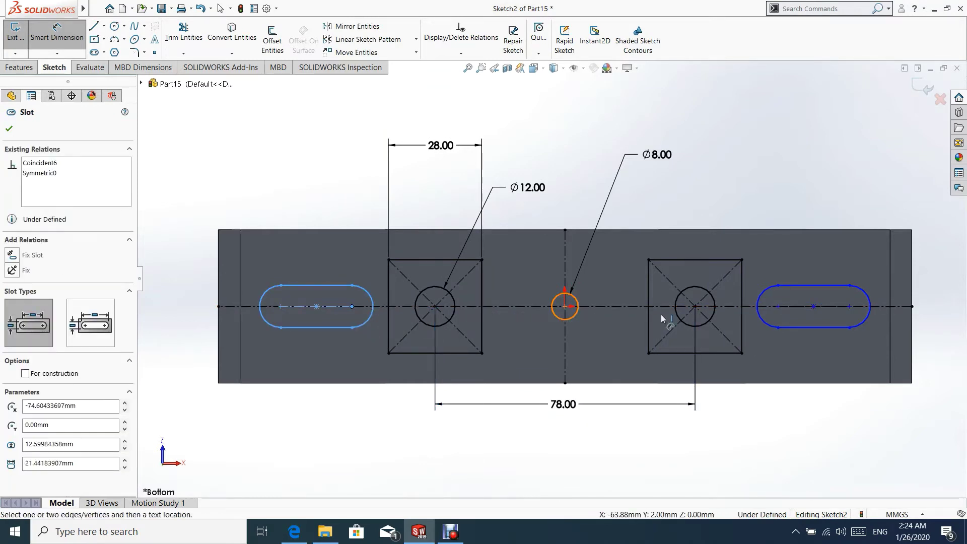
{"action": "left_click", "coordinate": [778, 307]}
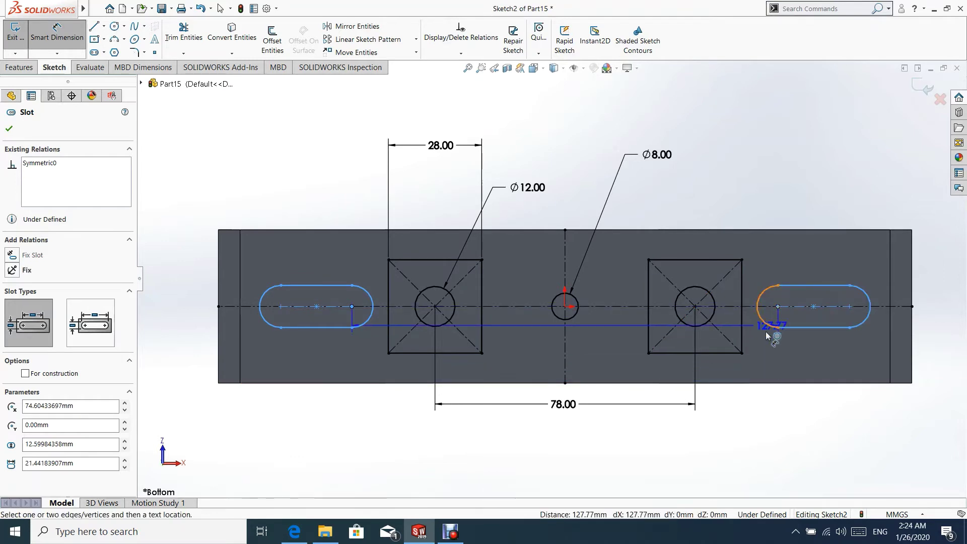
{"action": "left_click", "coordinate": [565, 428]}
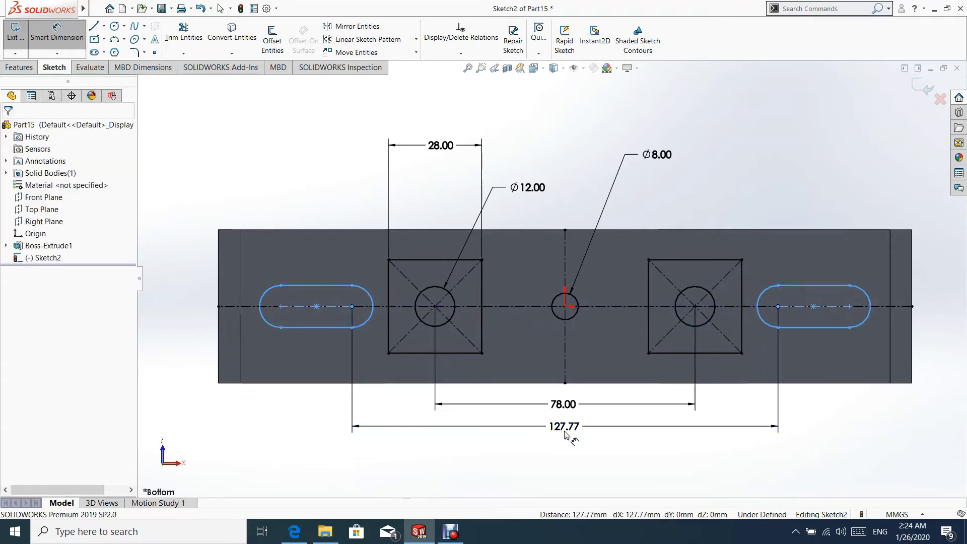
{"action": "type", "text": "154"}
{"action": "key", "text": "Return"}
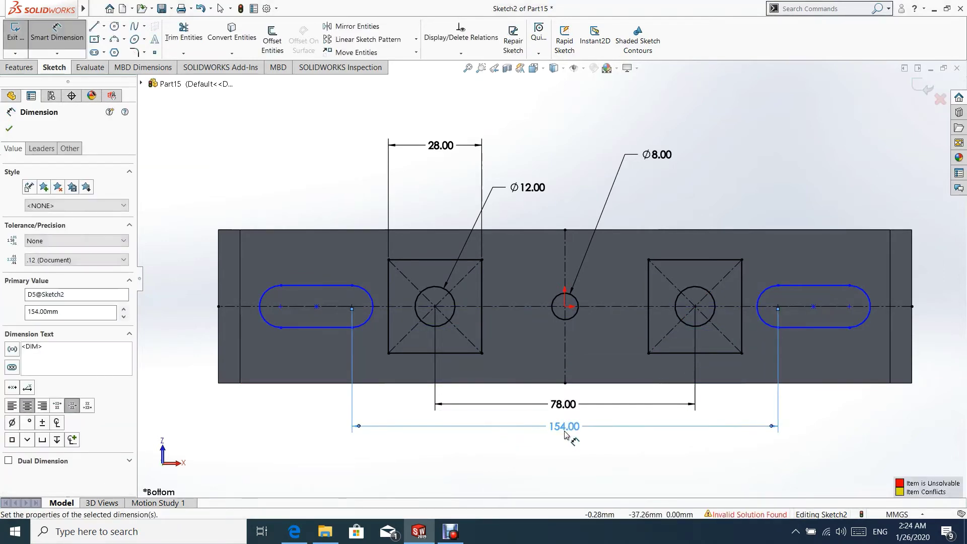
{"action": "left_click", "coordinate": [10, 128]}
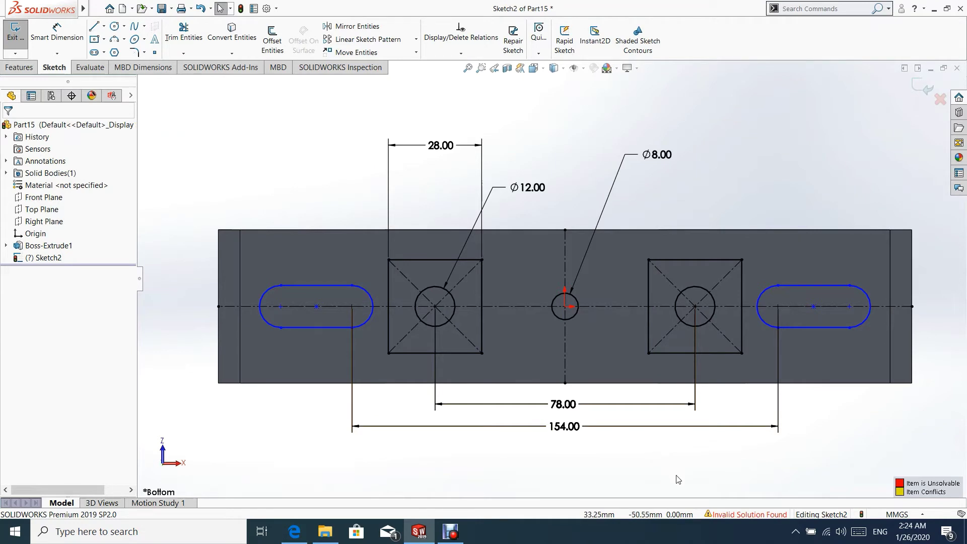
{"action": "left_click", "coordinate": [640, 427]}
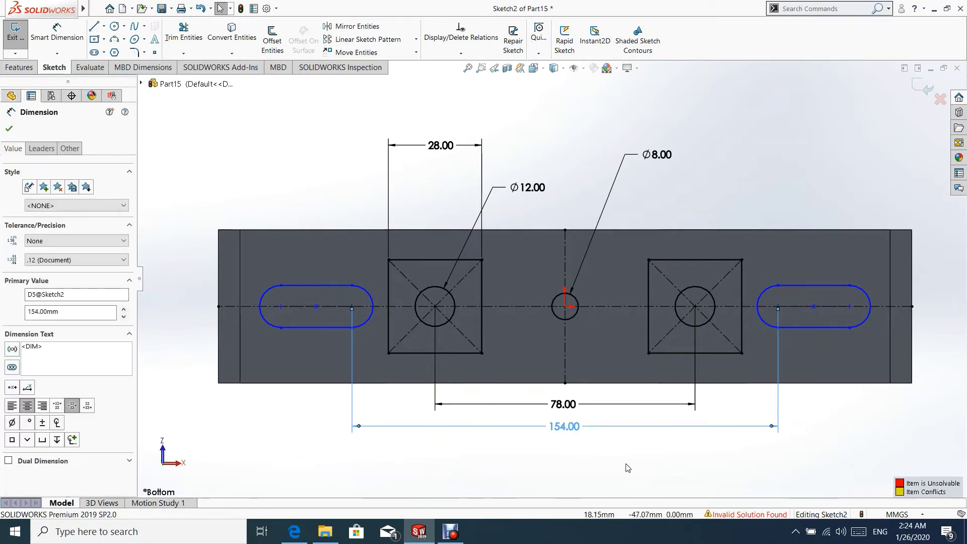
{"action": "key", "text": "Delete"}
Move the right slot's inner arc center slightly outward and dimension the distance between both slots' inner arc centers to 154 mm.
{"action": "left_click_drag", "start_coordinate": [780, 307], "coordinate": [788, 307]}
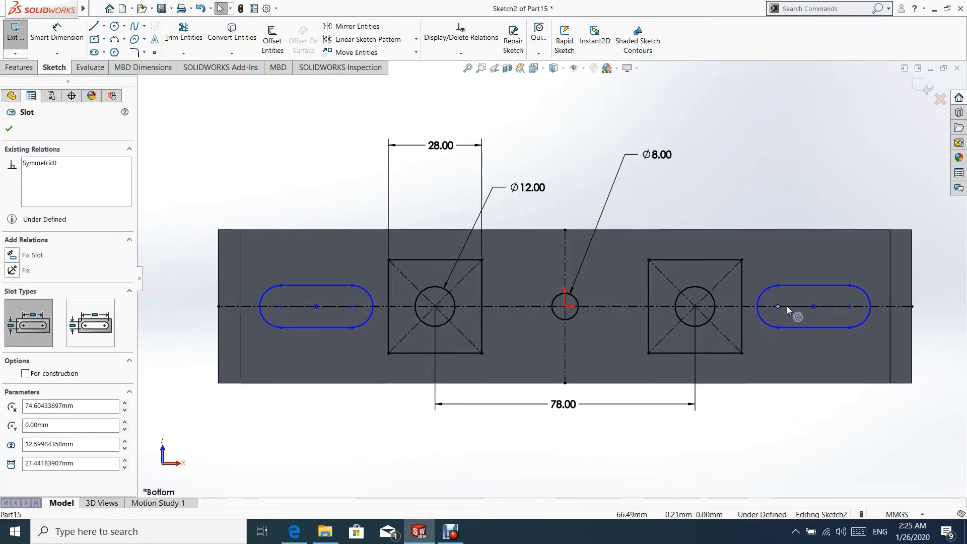
{"action": "left_click", "coordinate": [755, 389]}
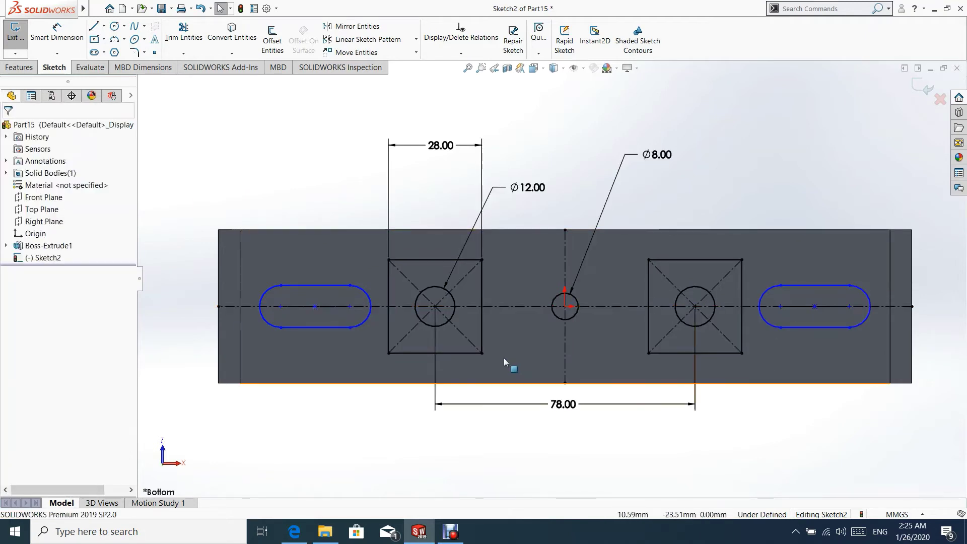
{"action": "left_click", "coordinate": [56, 32]}
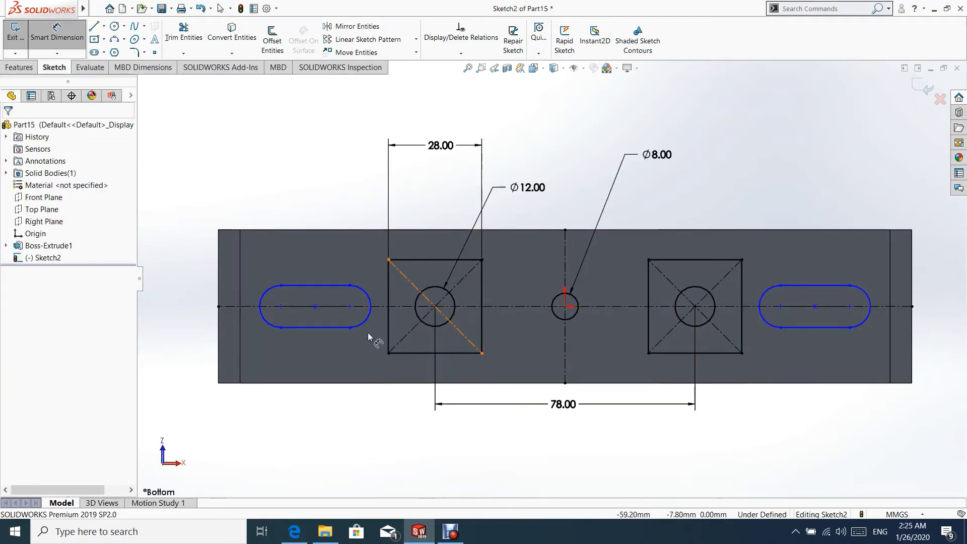
{"action": "left_click", "coordinate": [350, 307]}
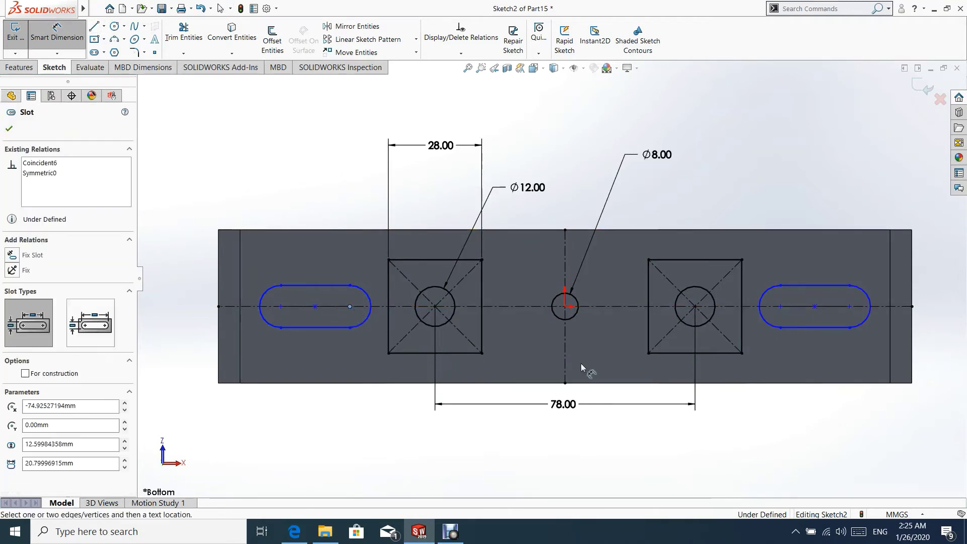
{"action": "left_click", "coordinate": [780, 306]}
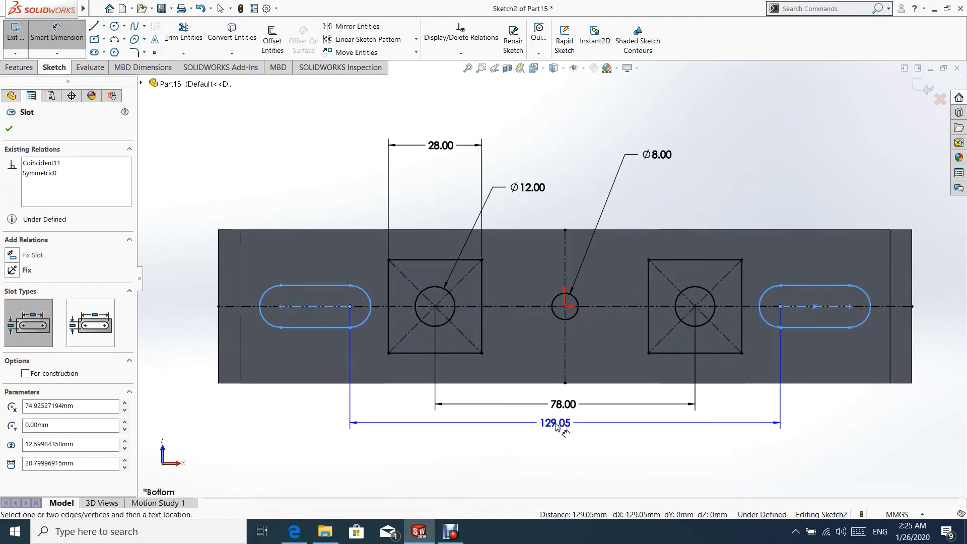
{"action": "left_click", "coordinate": [564, 425]}
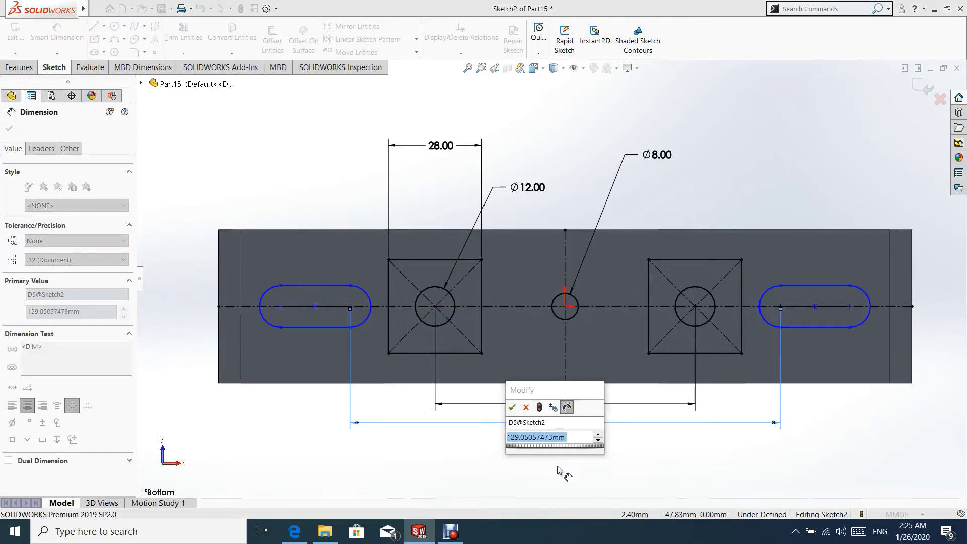
{"action": "type", "text": "154"}
{"action": "key", "text": "Return"}
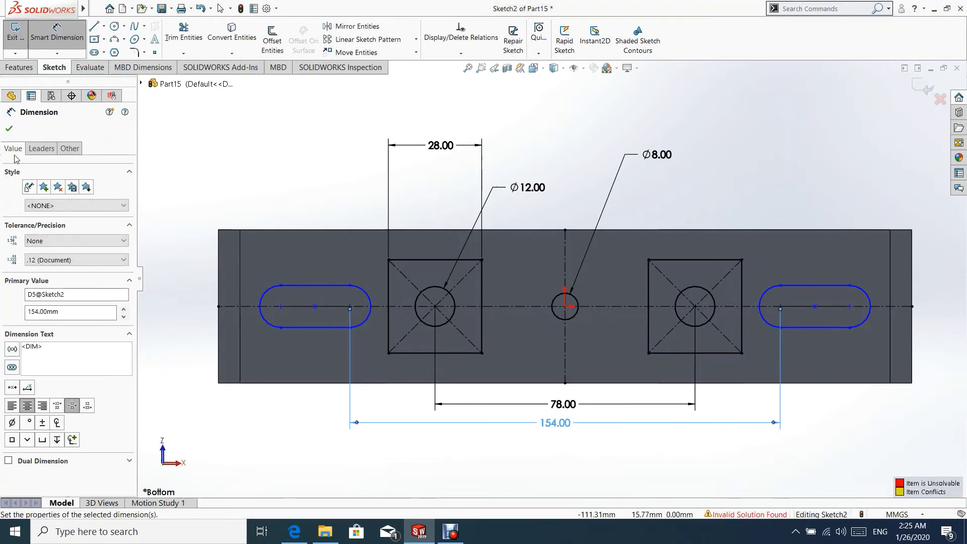
{"action": "left_click", "coordinate": [9, 129]}
Examine the existing relations on both slots' inner arc centers and on the left slot's center point.
{"action": "left_click", "coordinate": [352, 307]}
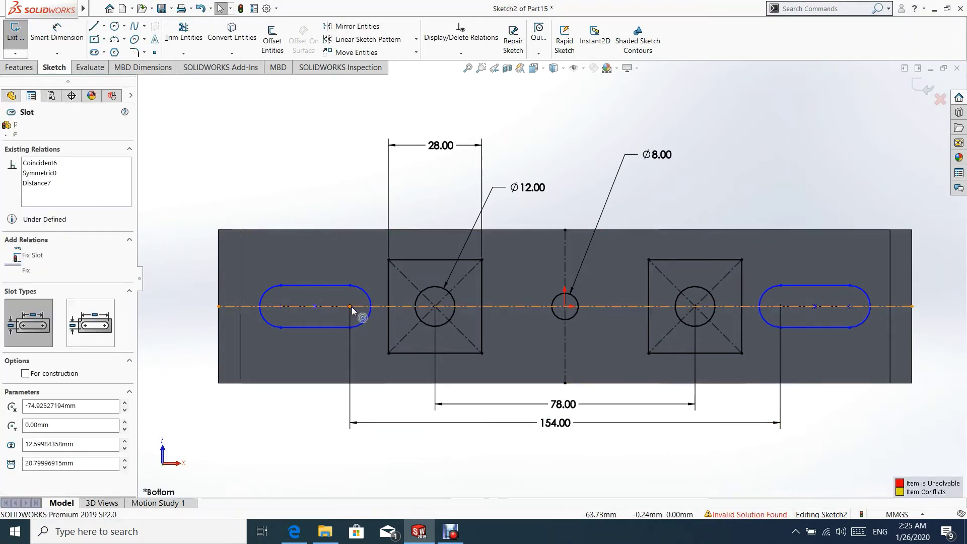
{"action": "left_click", "coordinate": [46, 164]}
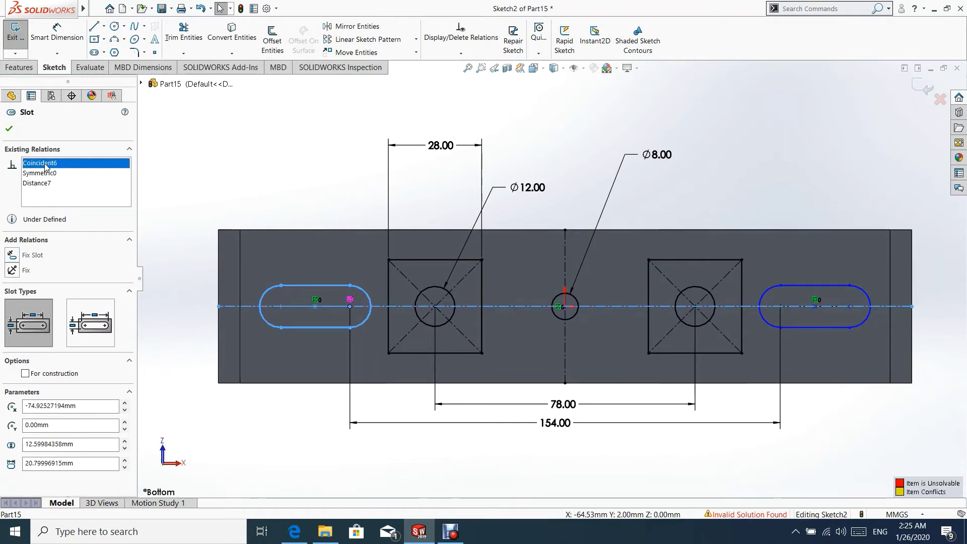
{"action": "left_click", "coordinate": [791, 216]}
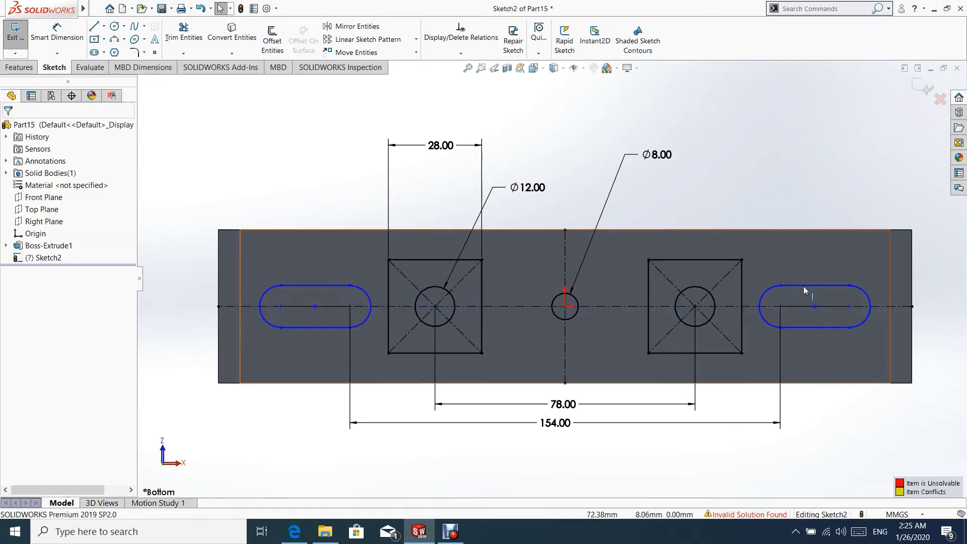
{"action": "left_click", "coordinate": [782, 305]}
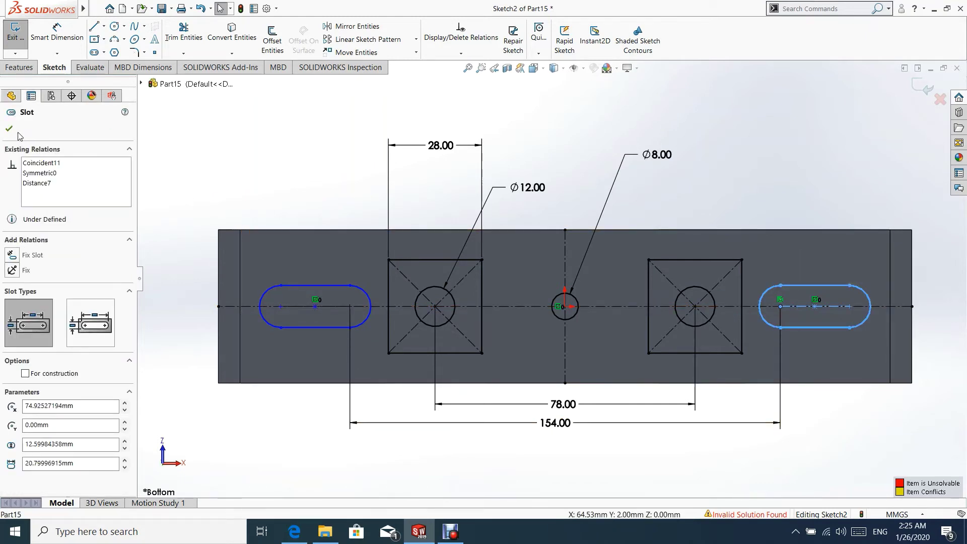
{"action": "key", "text": "Escape"}
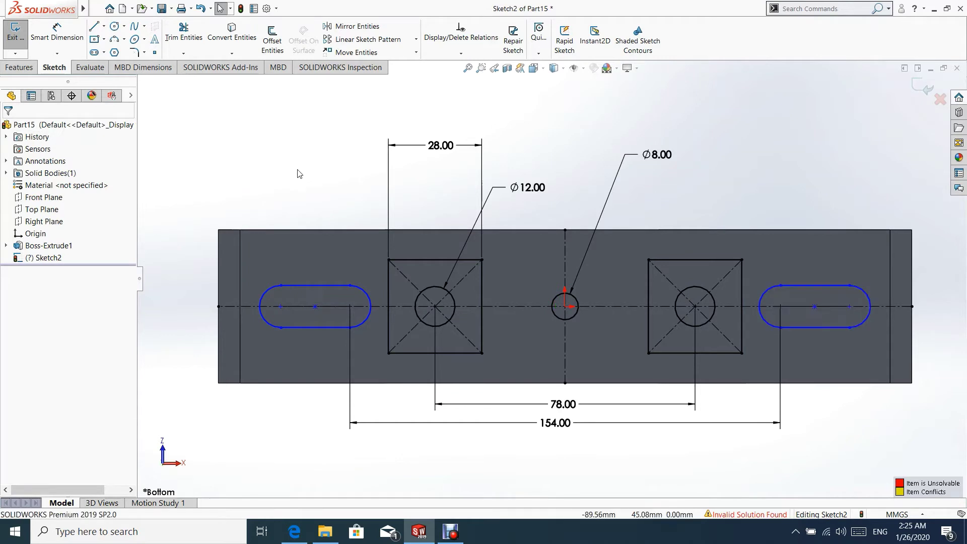
{"action": "left_click", "coordinate": [316, 306]}
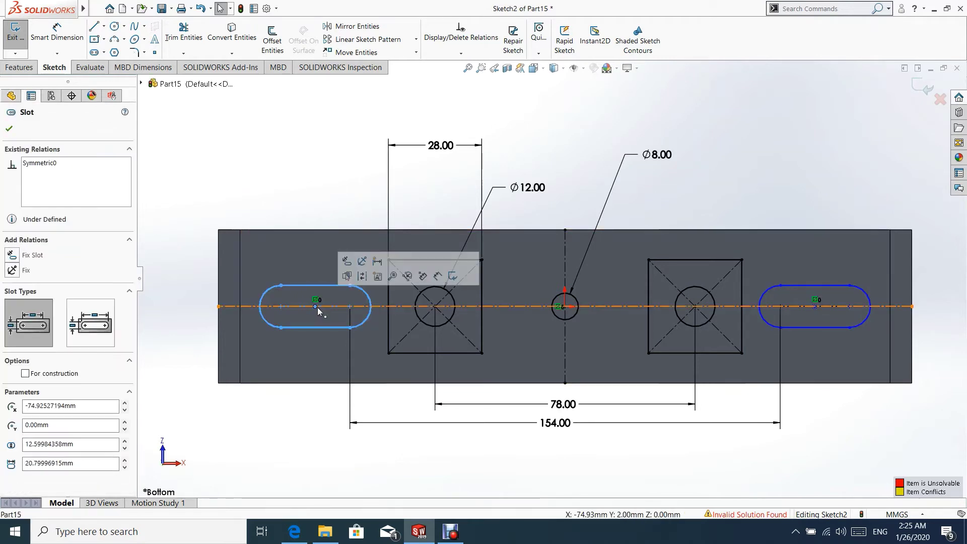
{"action": "left_click", "coordinate": [255, 137]}
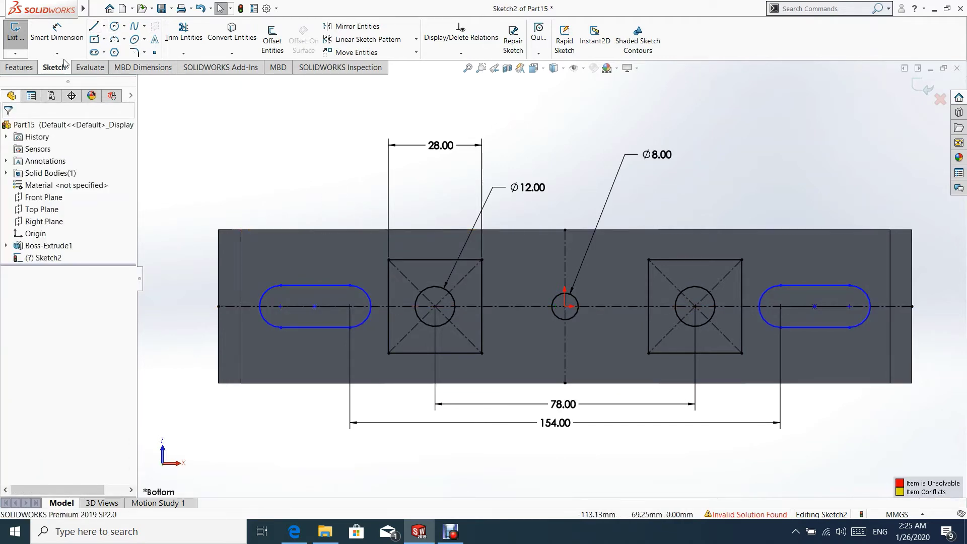
Dimension the left slot's straight side to 8 mm and its end arc to a radius of 6 mm.
{"action": "left_click", "coordinate": [57, 31]}
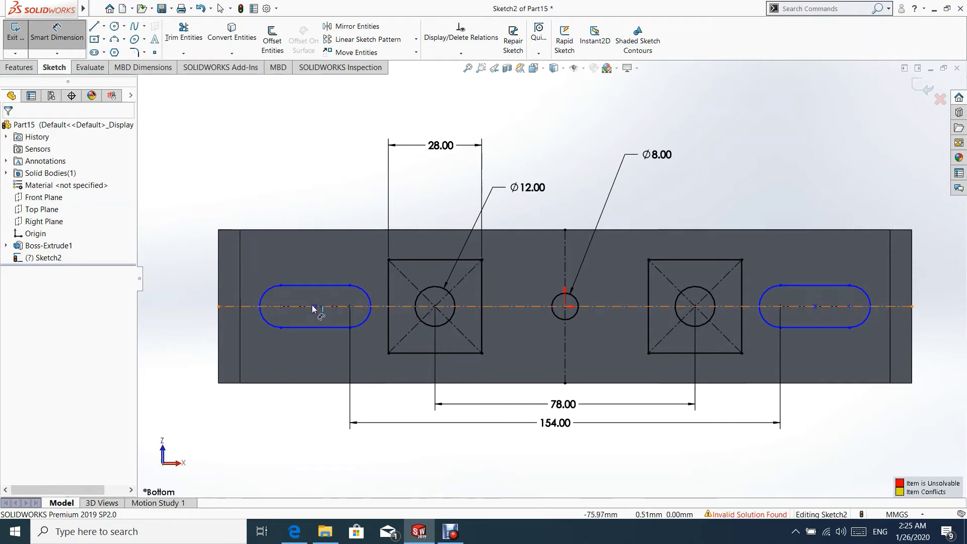
{"action": "left_click", "coordinate": [318, 286]}
{"action": "left_click", "coordinate": [329, 186]}
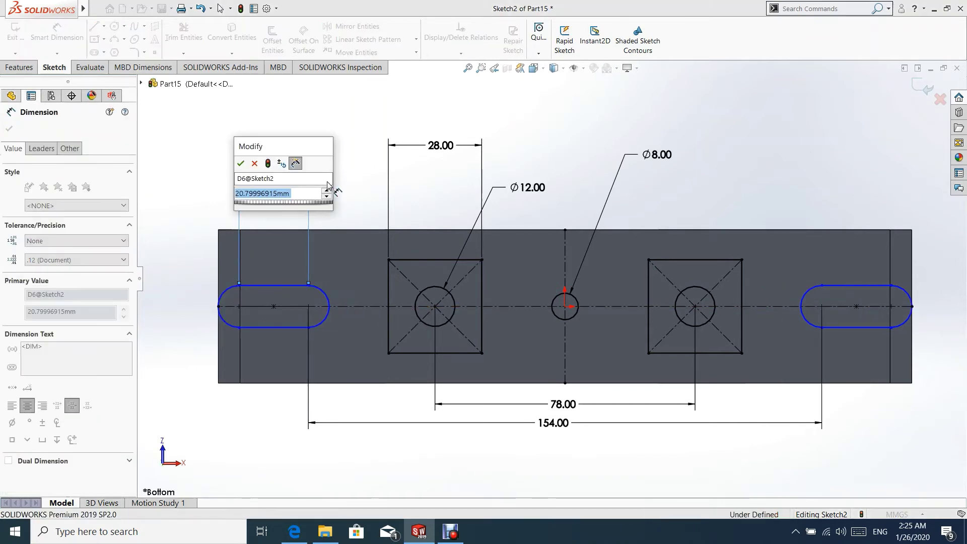
{"action": "type", "text": "8"}
{"action": "key", "text": "Return"}
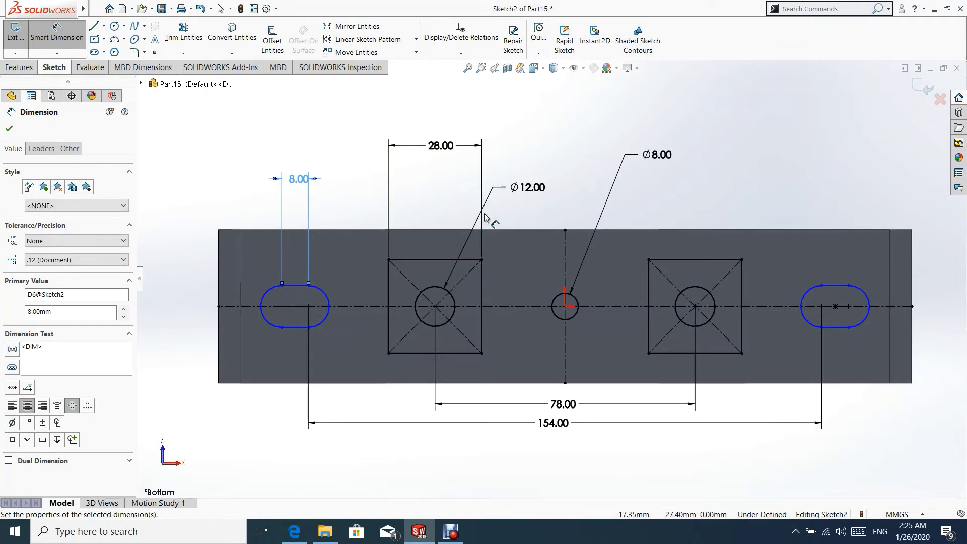
{"action": "left_click", "coordinate": [268, 292]}
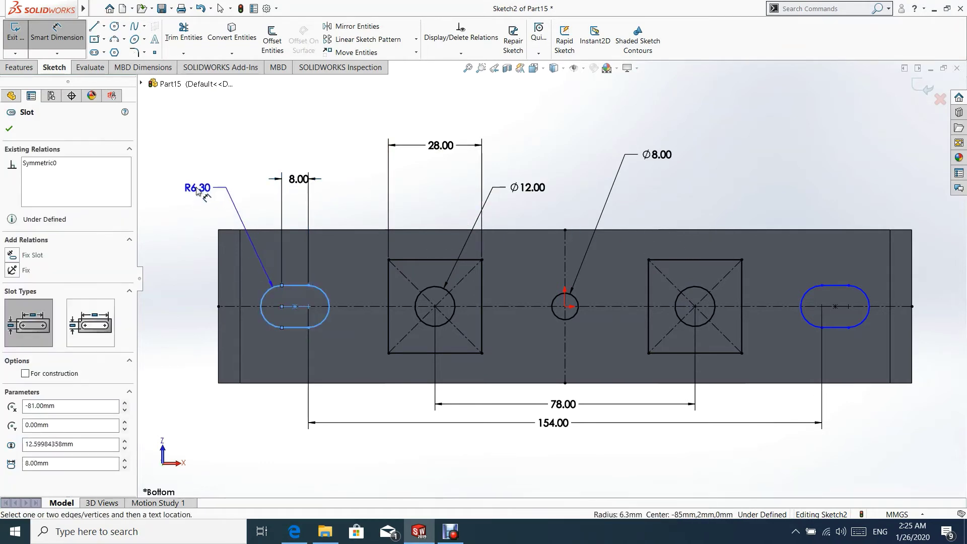
{"action": "left_click", "coordinate": [197, 189]}
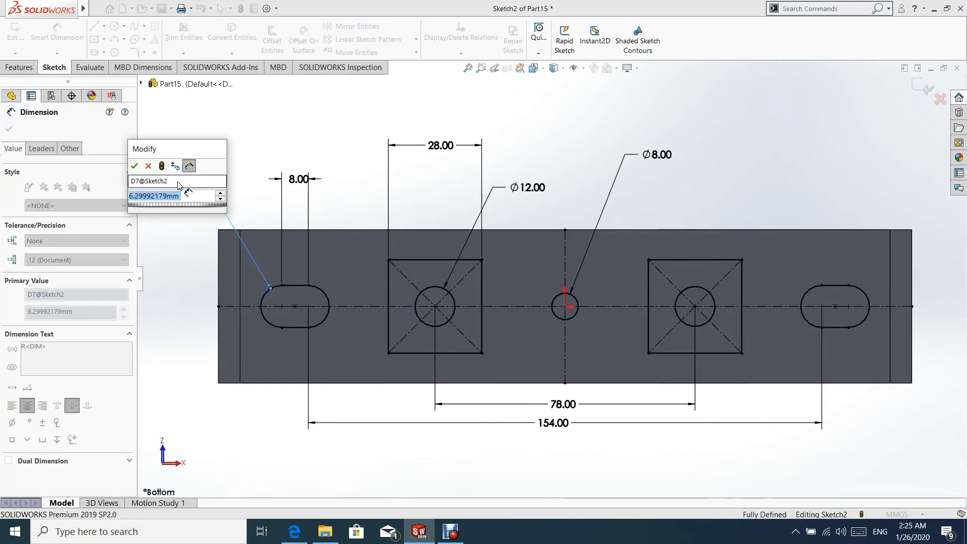
{"action": "type", "text": "6"}
{"action": "key", "text": "Return"}
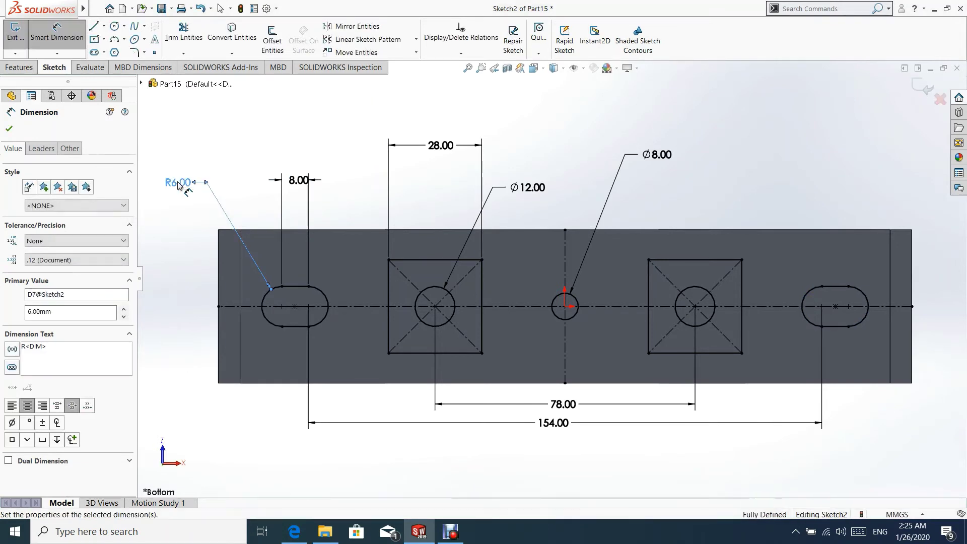
Finish dimensioning and exit the bottom-face sketch.
{"action": "left_click", "coordinate": [9, 129]}
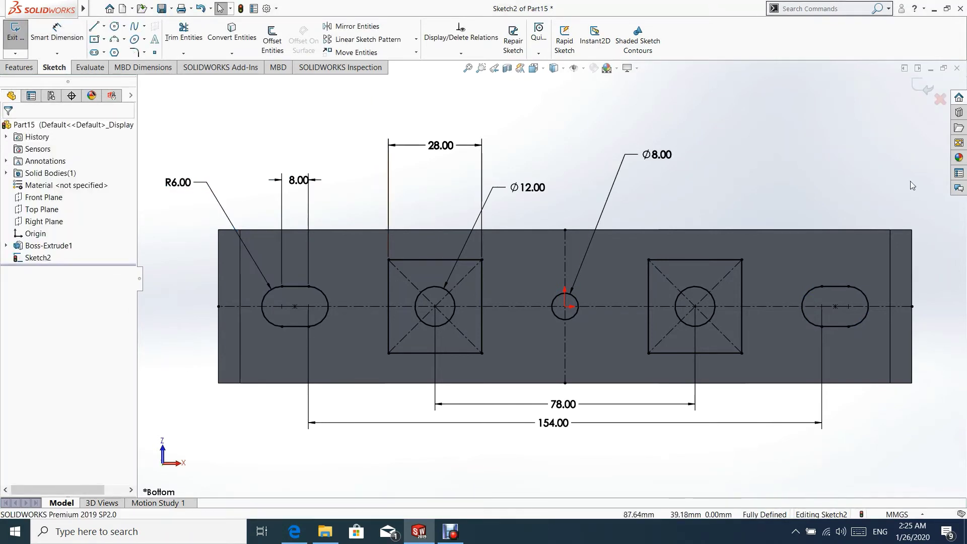
{"action": "left_click", "coordinate": [915, 85]}
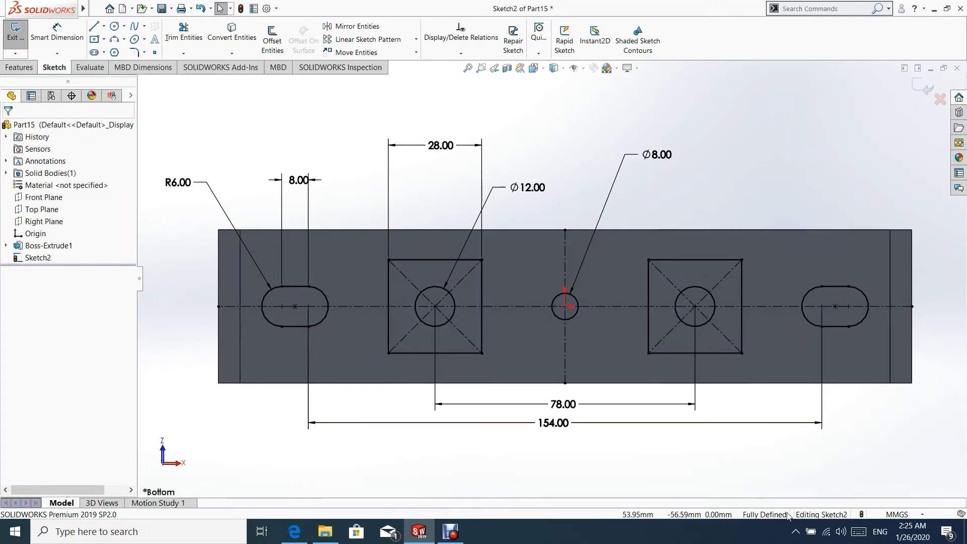
{"action": "left_click", "coordinate": [925, 86]}
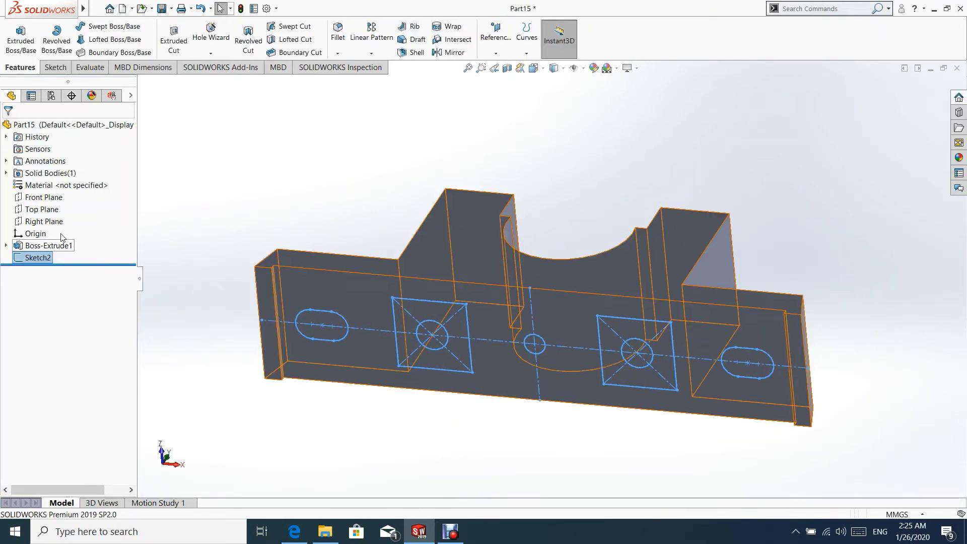
Cut-extrude only the two slots and the two 12 mm circles of the bottom-face sketch with the Through All end condition.
{"action": "mouse_move", "coordinate": [3, 14]}
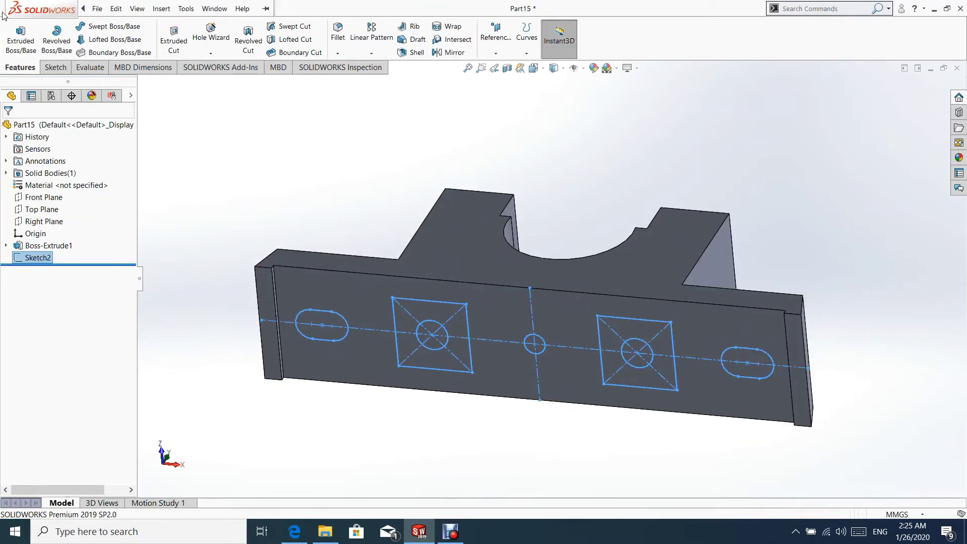
{"action": "left_click", "coordinate": [174, 40]}
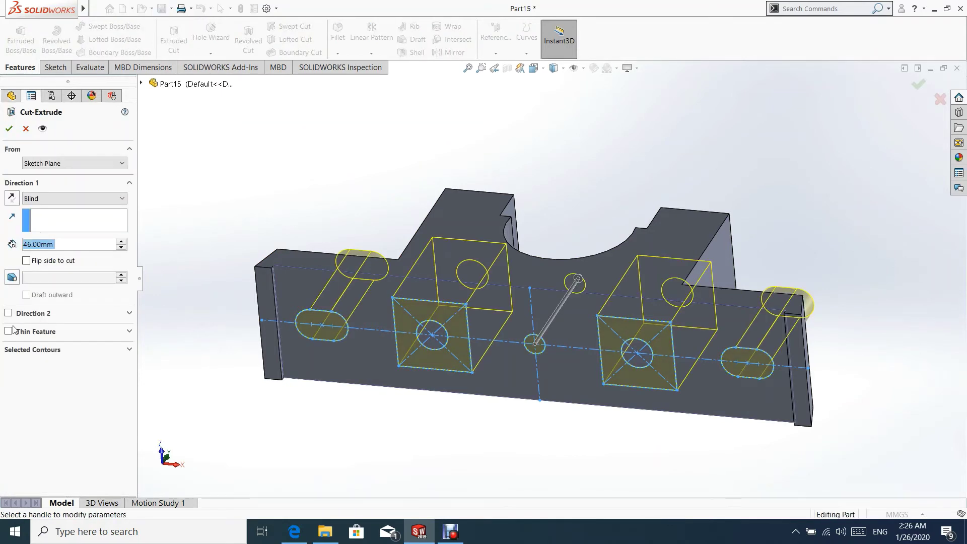
{"action": "left_click", "coordinate": [47, 354]}
{"action": "right_click", "coordinate": [53, 362]}
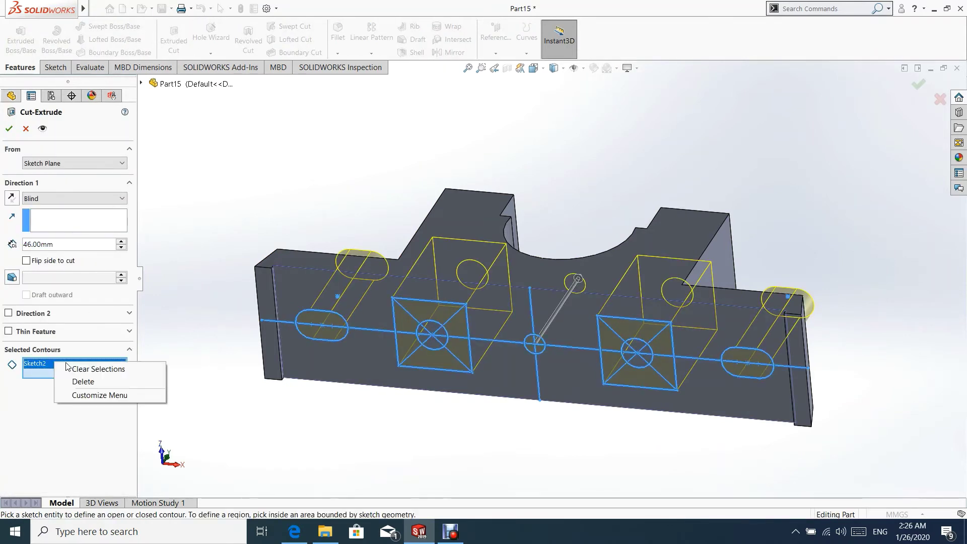
{"action": "left_click", "coordinate": [66, 373]}
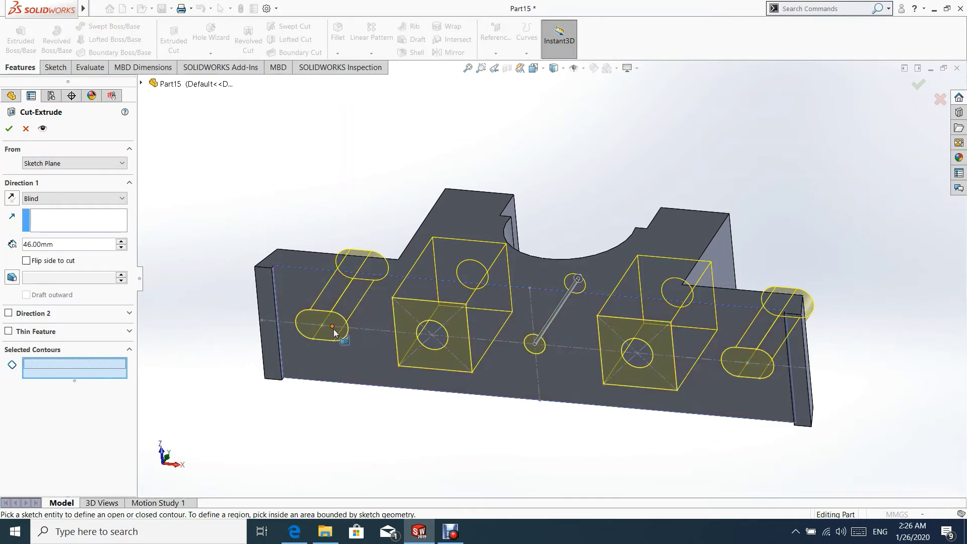
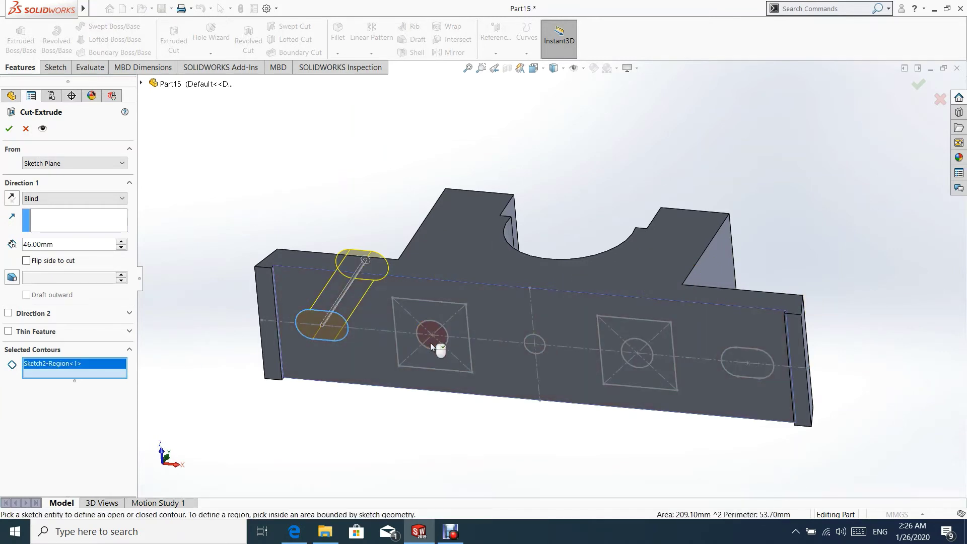
{"action": "left_click", "coordinate": [638, 357]}
{"action": "left_click", "coordinate": [737, 371]}
{"action": "middle_click_drag", "start_coordinate": [391, 230], "coordinate": [170, 345]}
{"action": "left_click", "coordinate": [63, 198]}
{"action": "left_click", "coordinate": [66, 214]}
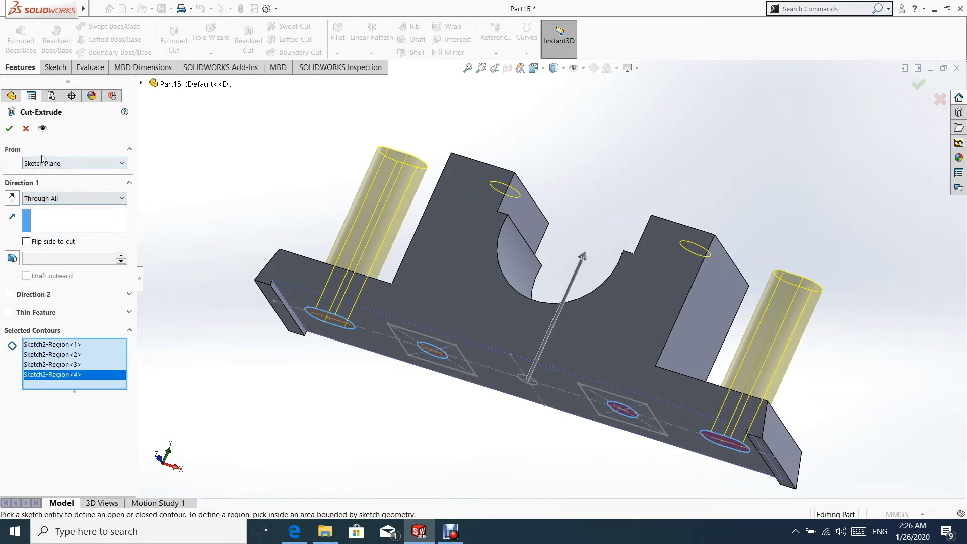
{"action": "left_click", "coordinate": [8, 128]}
{"action": "middle_click_drag", "start_coordinate": [302, 142], "coordinate": [292, 1]}
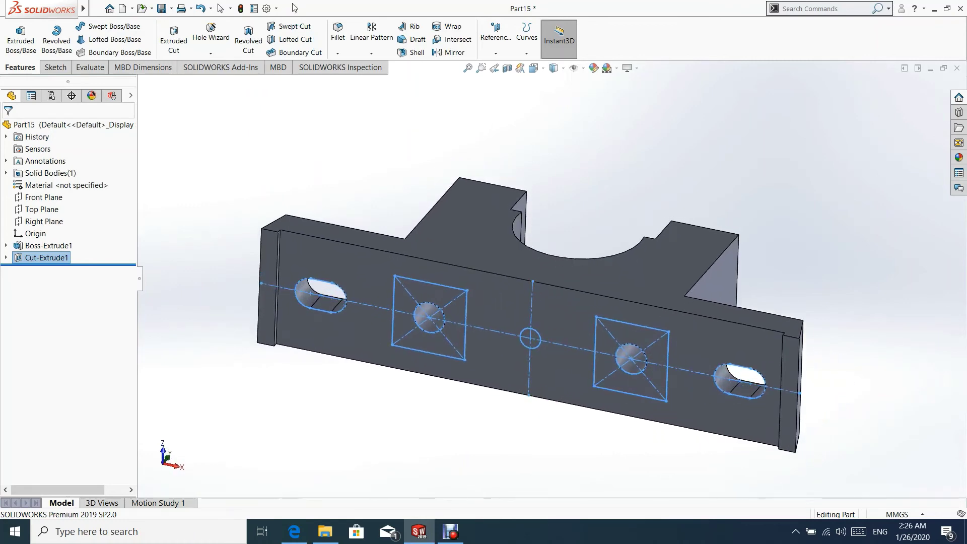
{"action": "left_click", "coordinate": [266, 153]}
{"action": "left_click", "coordinate": [174, 40]}
{"action": "left_click", "coordinate": [9, 129]}
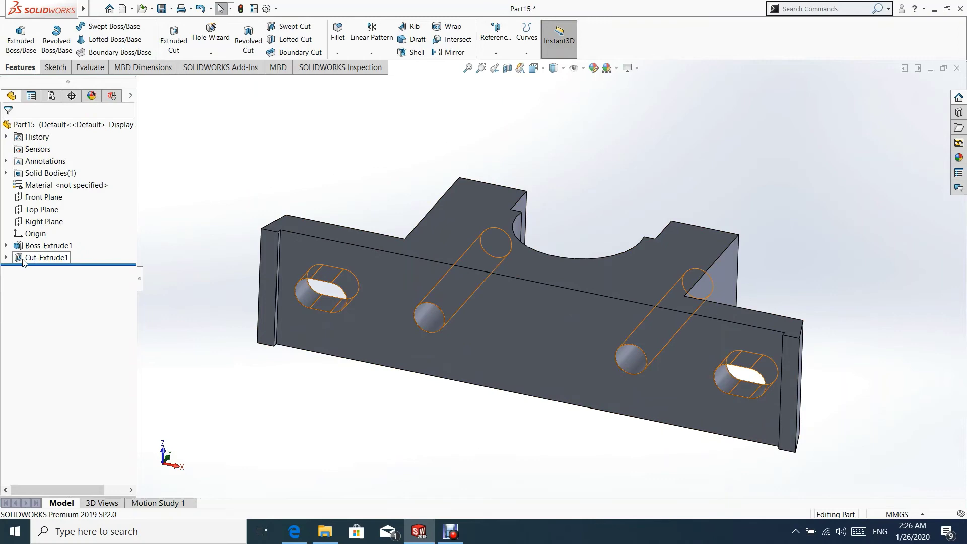
Reuse Sketch2 to cut-extrude only the two square regions around the 12 mm holes to a blind depth of 10 mm.
{"action": "left_click", "coordinate": [7, 258]}
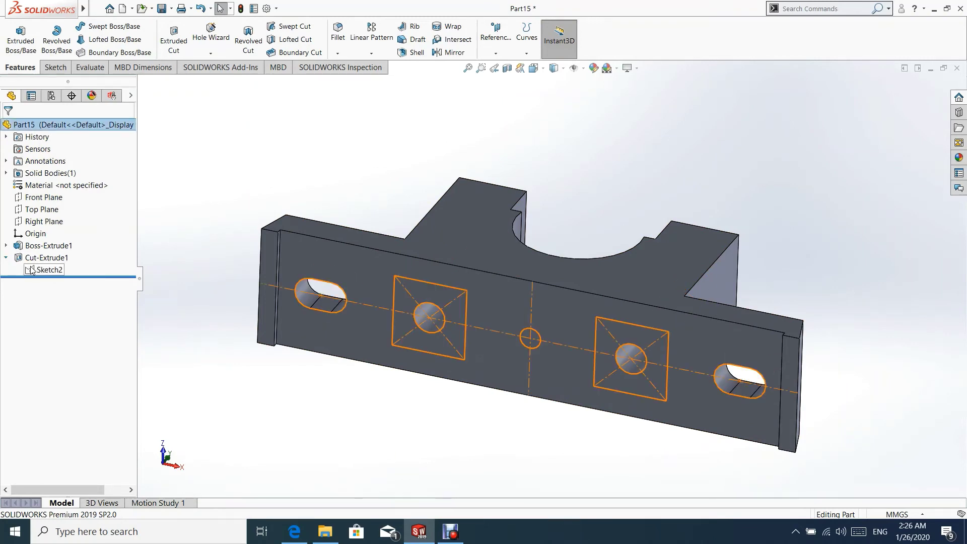
{"action": "left_click", "coordinate": [36, 270]}
{"action": "left_click", "coordinate": [169, 39]}
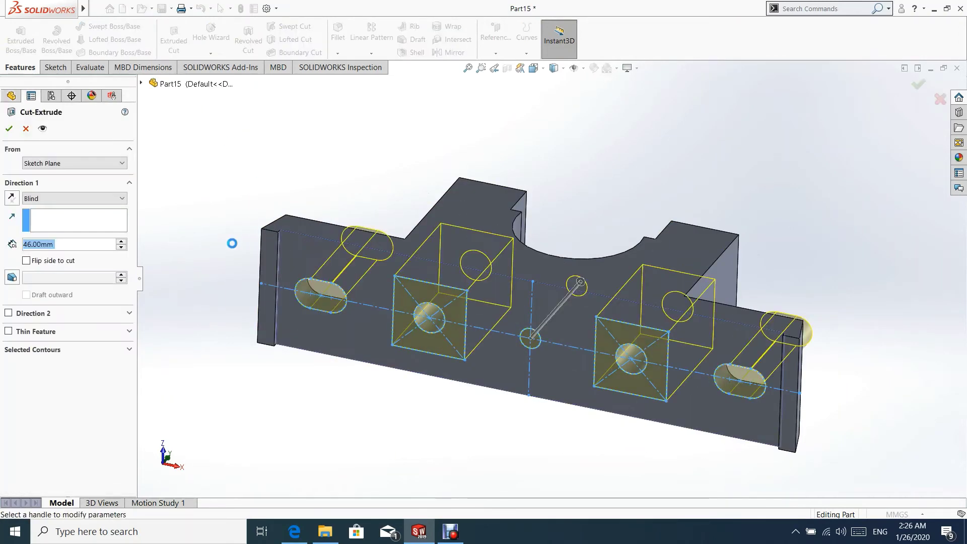
{"action": "left_click", "coordinate": [37, 352]}
{"action": "right_click", "coordinate": [55, 363]}
{"action": "left_click", "coordinate": [68, 371]}
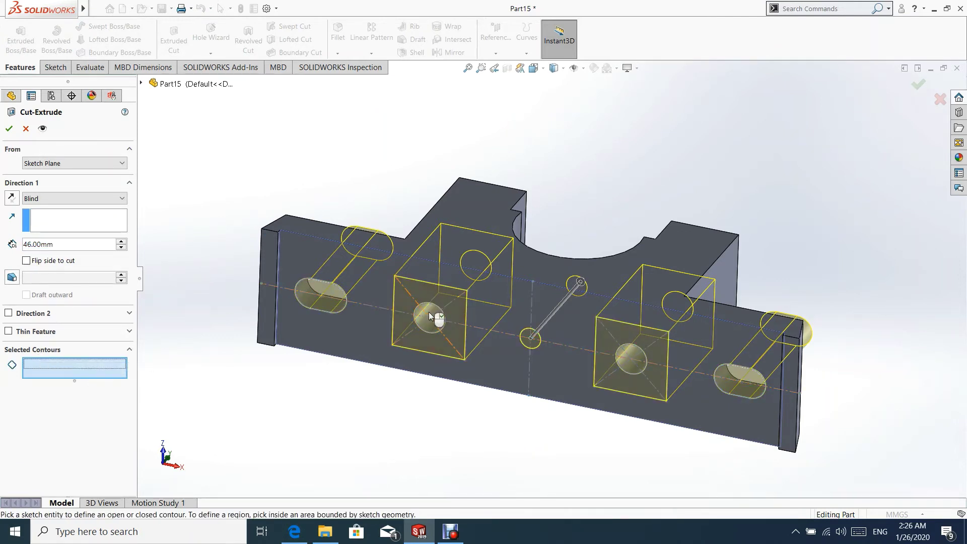
{"action": "left_click", "coordinate": [441, 297]}
{"action": "left_click", "coordinate": [624, 332]}
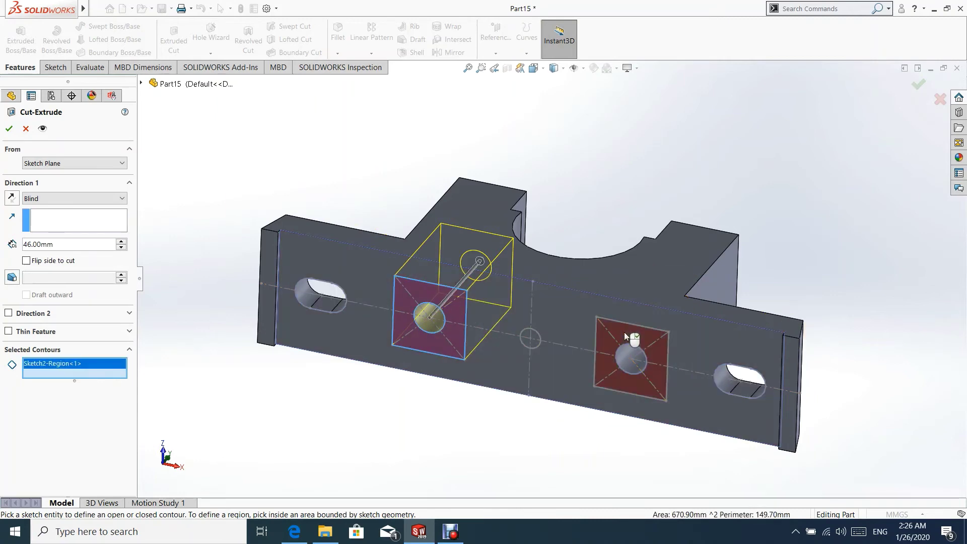
{"action": "middle_click_drag", "start_coordinate": [366, 222], "coordinate": [242, 252]}
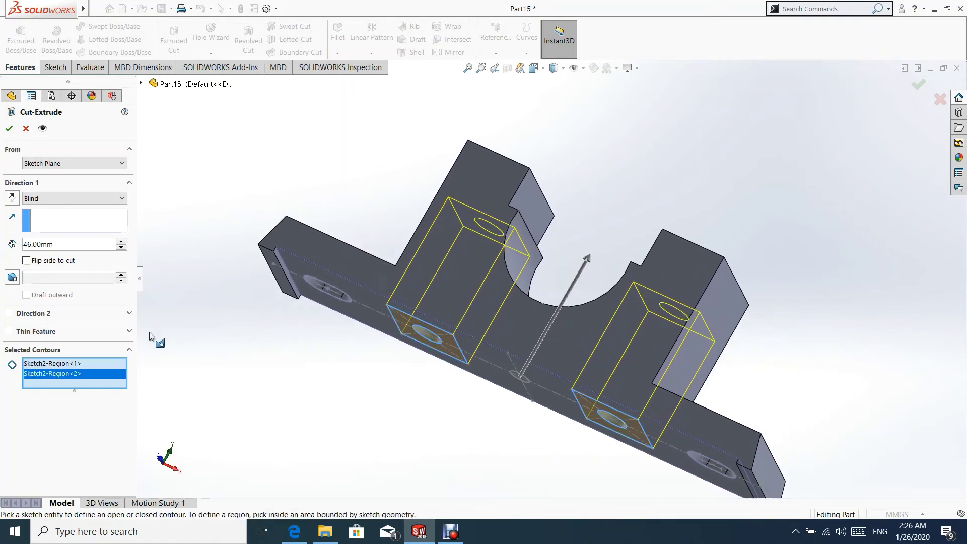
{"action": "type", "text": "10"}
{"action": "key", "text": "Return"}
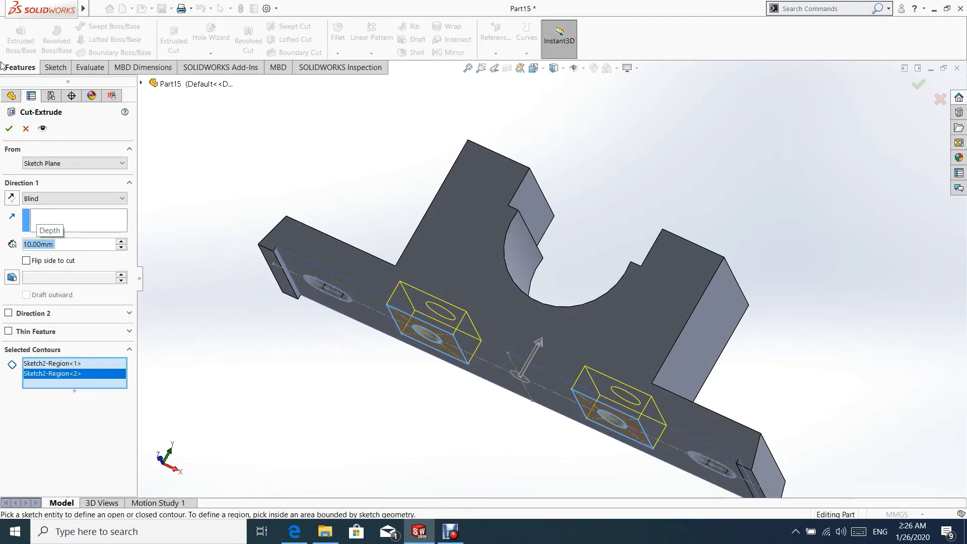
{"action": "left_click", "coordinate": [9, 128]}
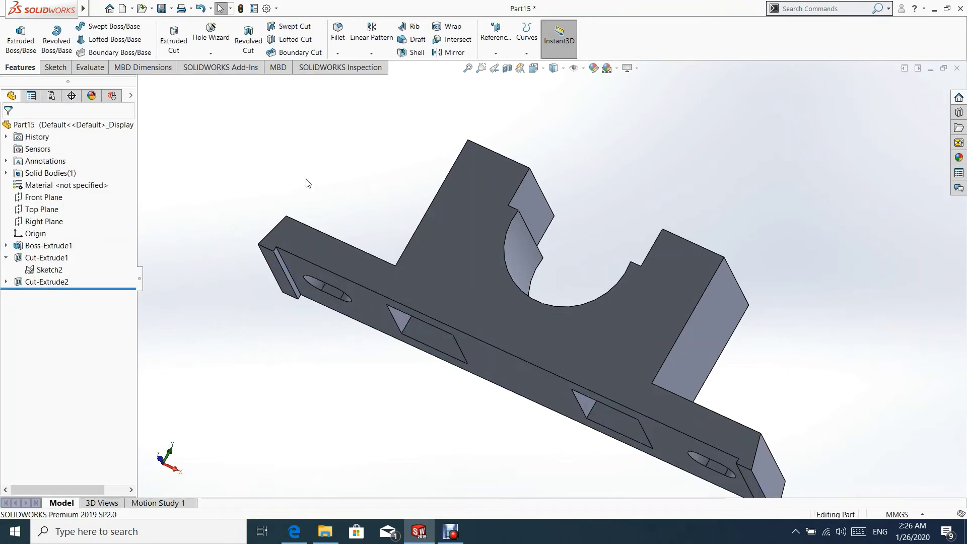
Start another extruded cut from Sketch2 with only the central 8 mm circle as the selected contour.
{"action": "middle_click_drag", "start_coordinate": [455, 240], "coordinate": [468, 378]}
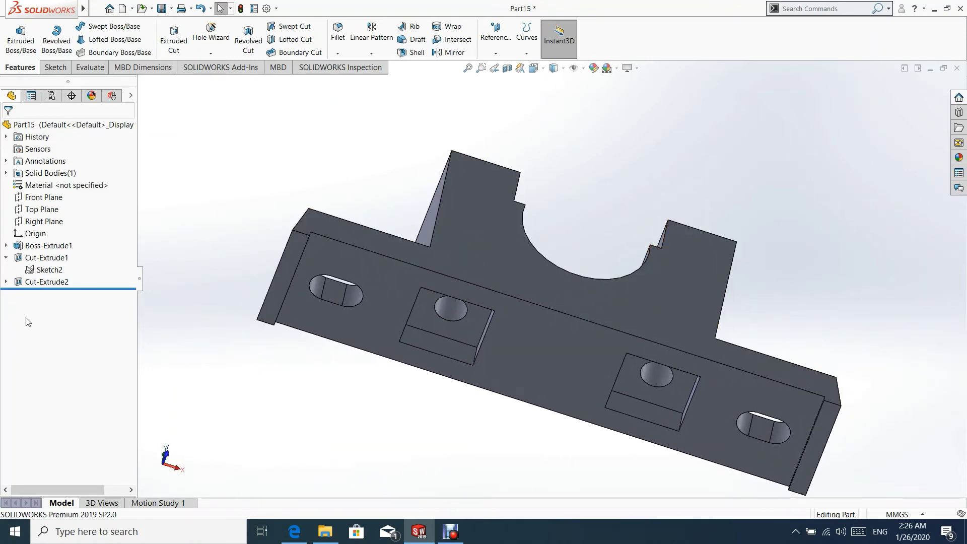
{"action": "left_click", "coordinate": [6, 282]}
{"action": "left_click", "coordinate": [49, 293]}
{"action": "left_click", "coordinate": [174, 40]}
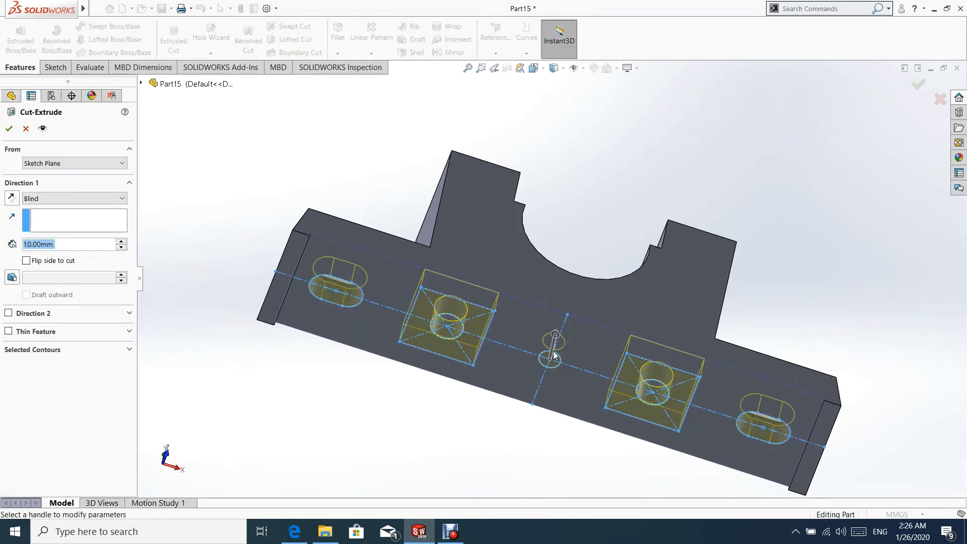
{"action": "left_click", "coordinate": [63, 349]}
{"action": "right_click", "coordinate": [59, 364]}
{"action": "left_click", "coordinate": [101, 371]}
{"action": "scroll", "coordinate": [544, 376], "scroll_direction": "down", "scroll_amount": 3}
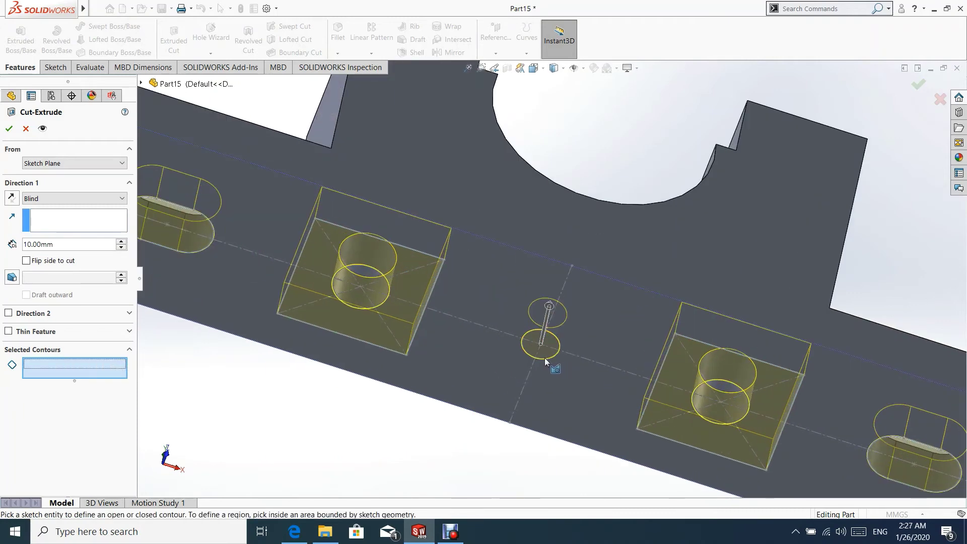
{"action": "left_click", "coordinate": [546, 356]}
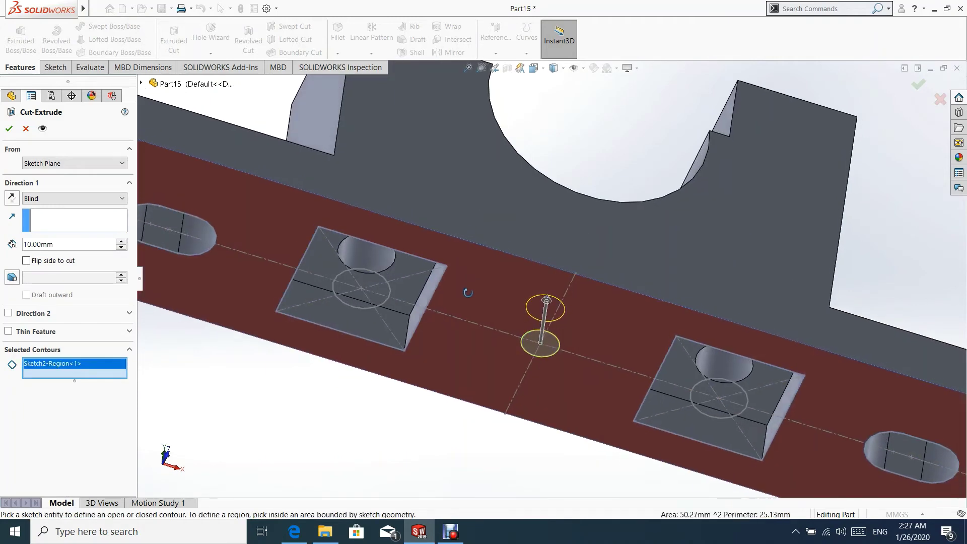
Start the central hole's cut from the left post's top face, reverse its direction, and cut to a blind depth of 16+4+32 mm.
{"action": "scroll", "coordinate": [443, 353], "scroll_direction": "up", "scroll_amount": 5}
{"action": "key", "text": "ctrl+Down"}
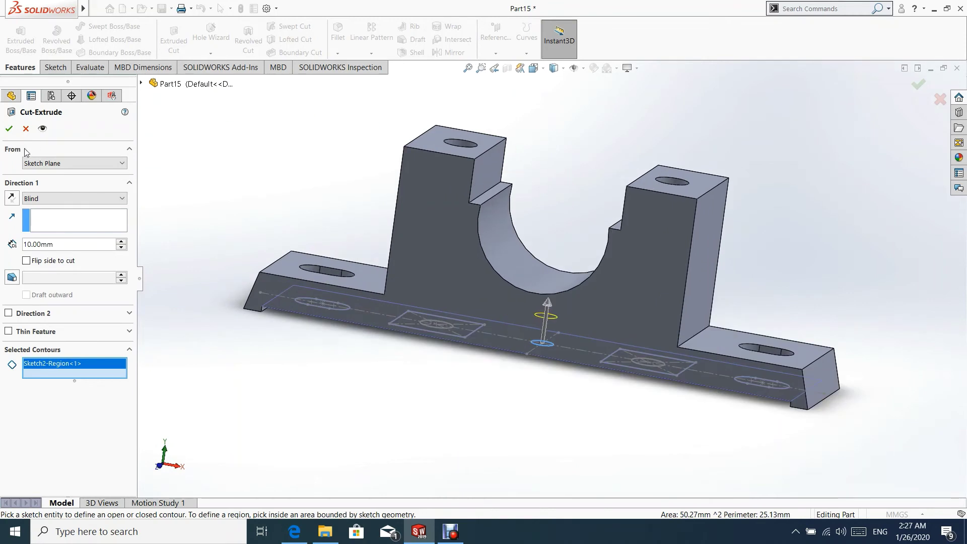
{"action": "left_click", "coordinate": [44, 164]}
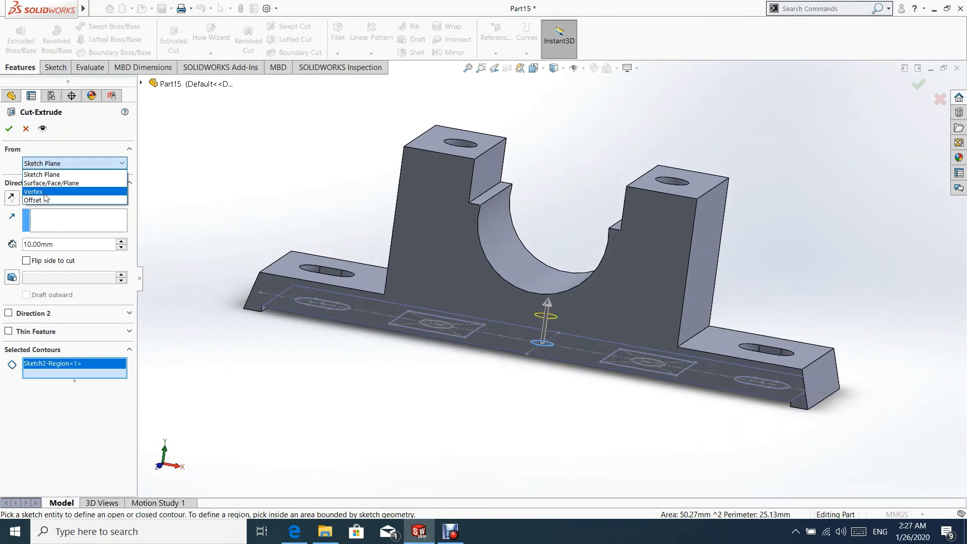
{"action": "left_click", "coordinate": [45, 183]}
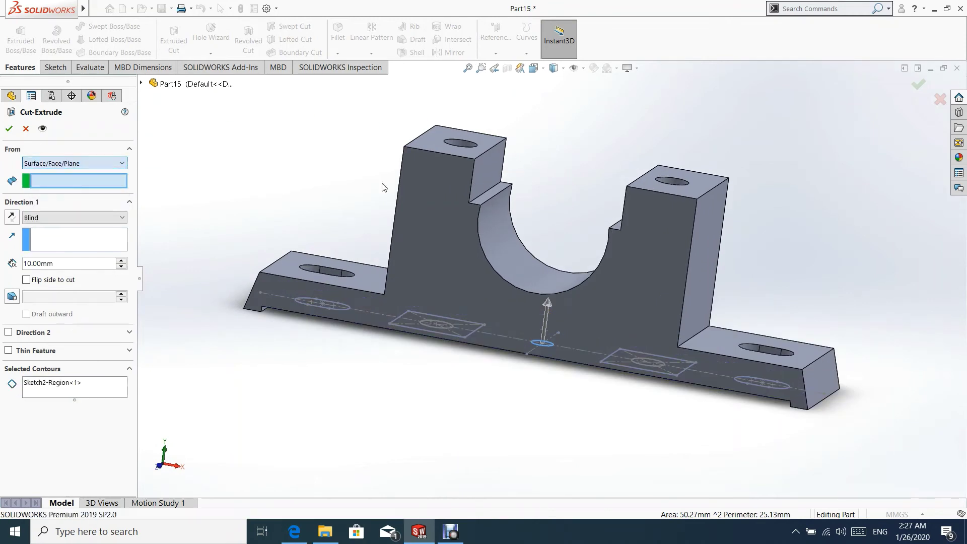
{"action": "left_click", "coordinate": [427, 145]}
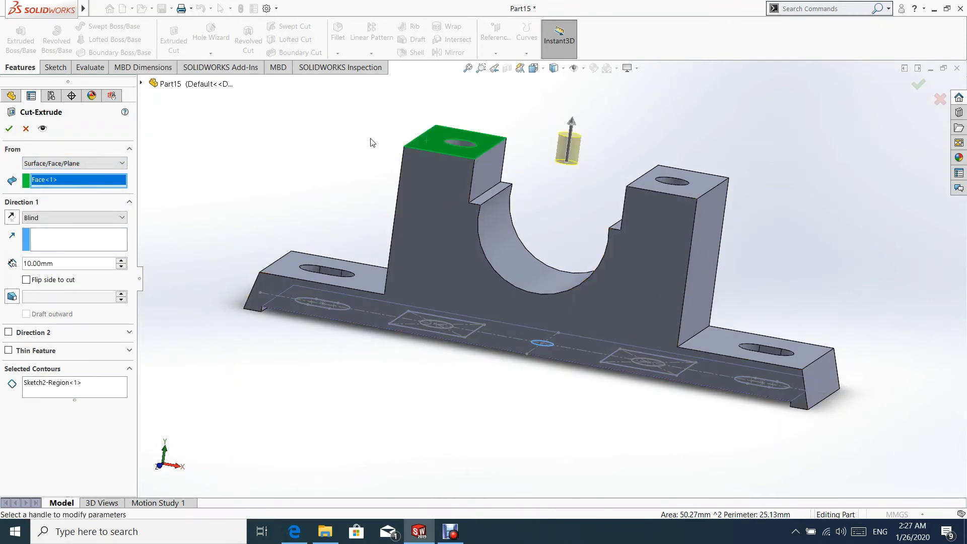
{"action": "left_click", "coordinate": [12, 217]}
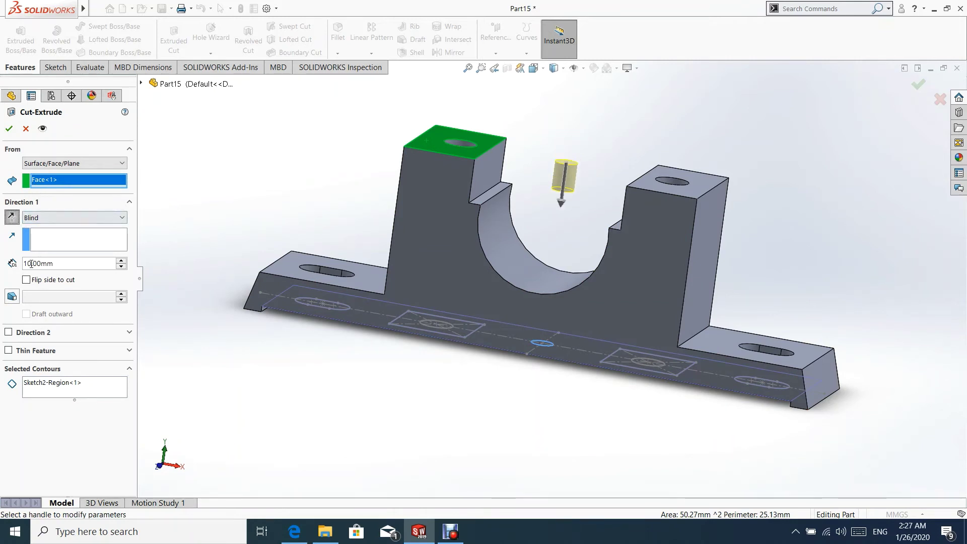
{"action": "type", "text": "16+4+"}
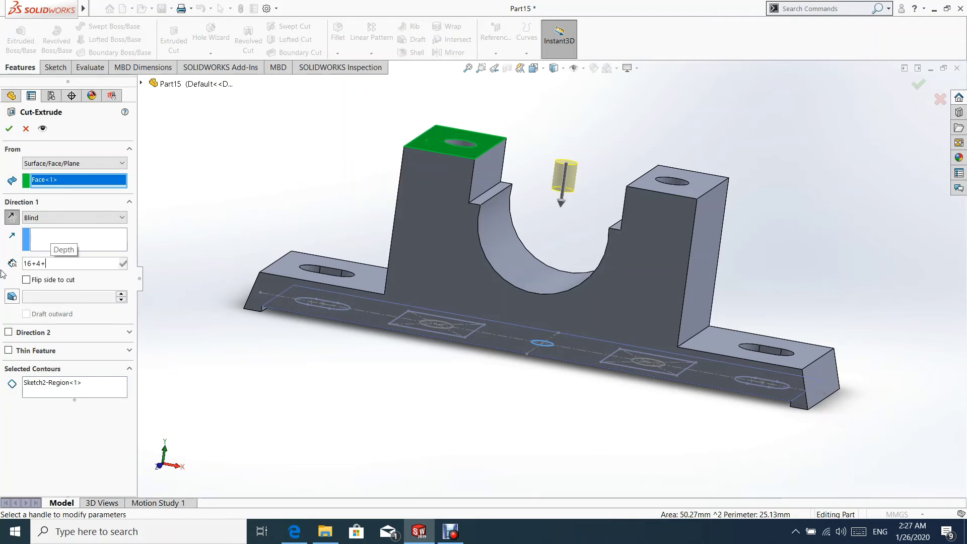
{"action": "type", "text": "32"}
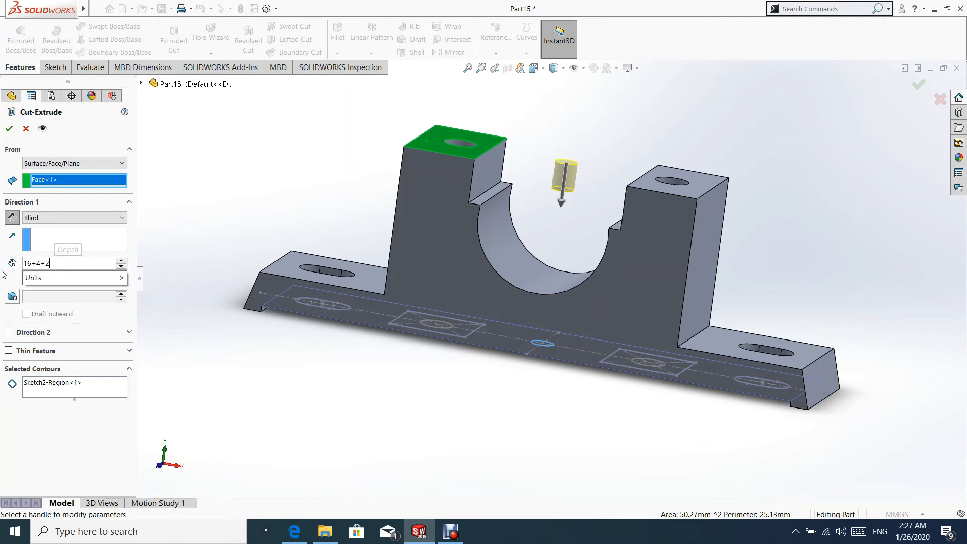
{"action": "key", "text": "Return"}
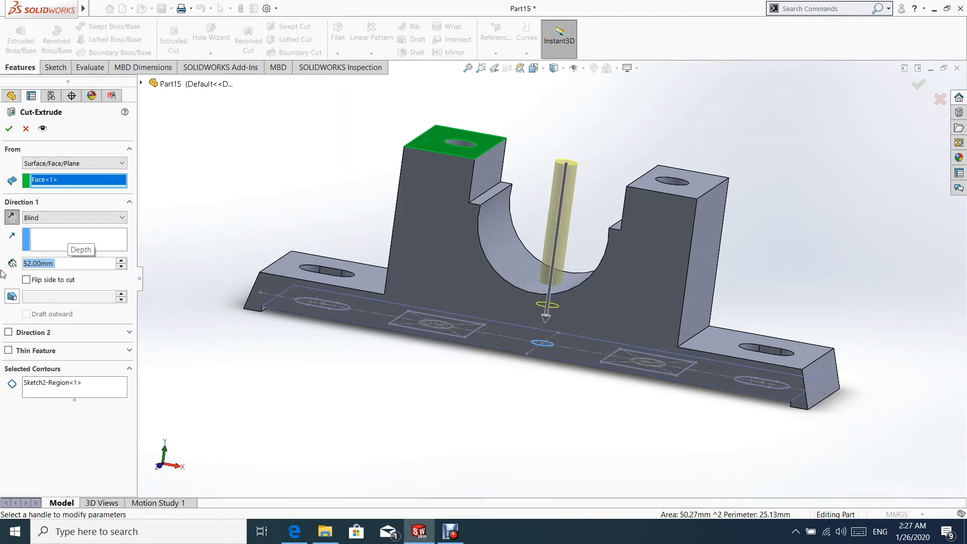
{"action": "key", "text": "Return"}
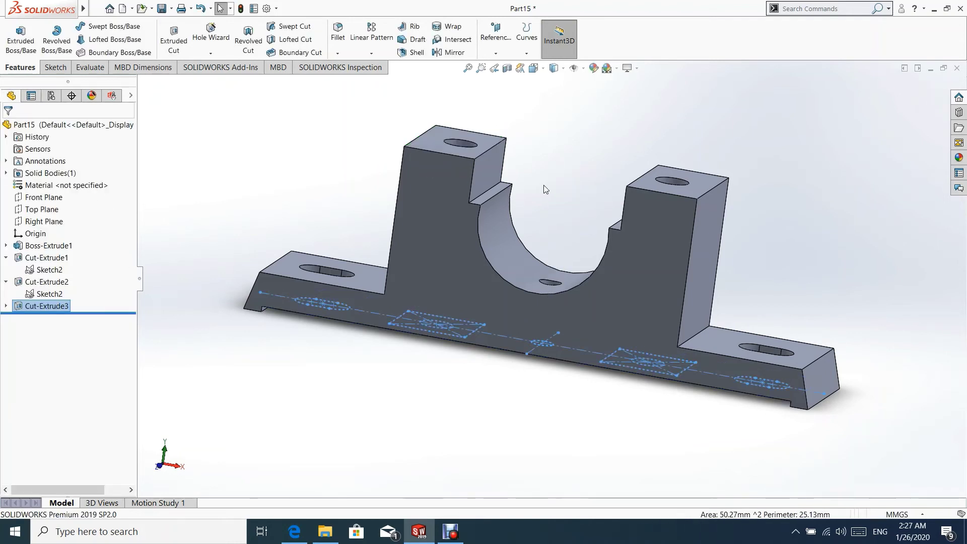
Start a new sketch on the left post's top face and view it from the top.
{"action": "middle_click_drag", "start_coordinate": [541, 165], "coordinate": [474, 279]}
{"action": "left_click", "coordinate": [475, 276]}
{"action": "left_click", "coordinate": [518, 233]}
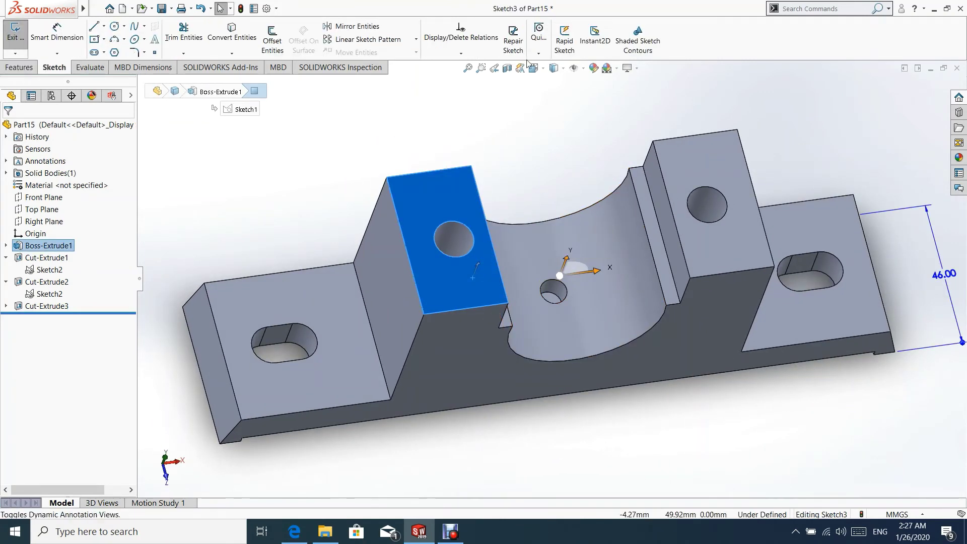
{"action": "left_click", "coordinate": [535, 70]}
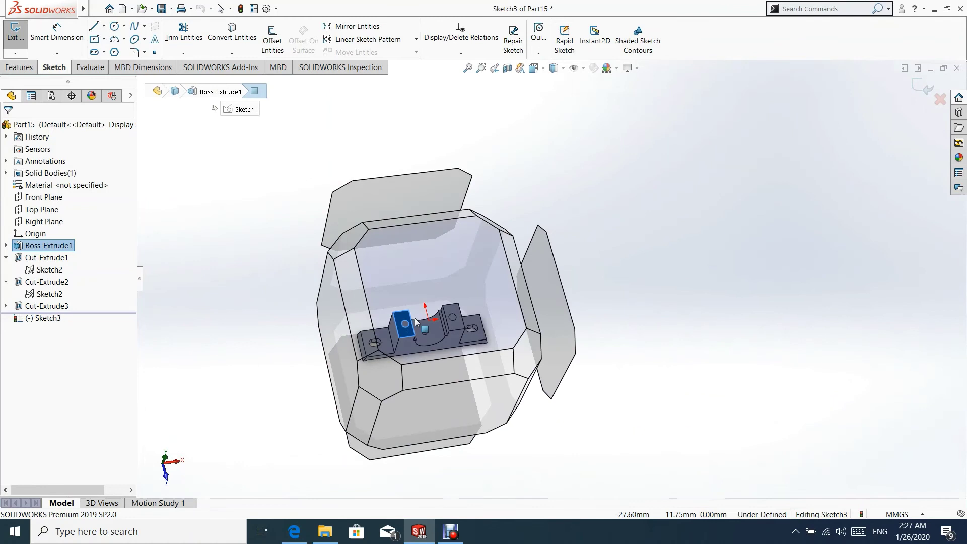
{"action": "left_click", "coordinate": [413, 319]}
{"action": "scroll", "coordinate": [624, 204], "scroll_direction": "down", "scroll_amount": 4}
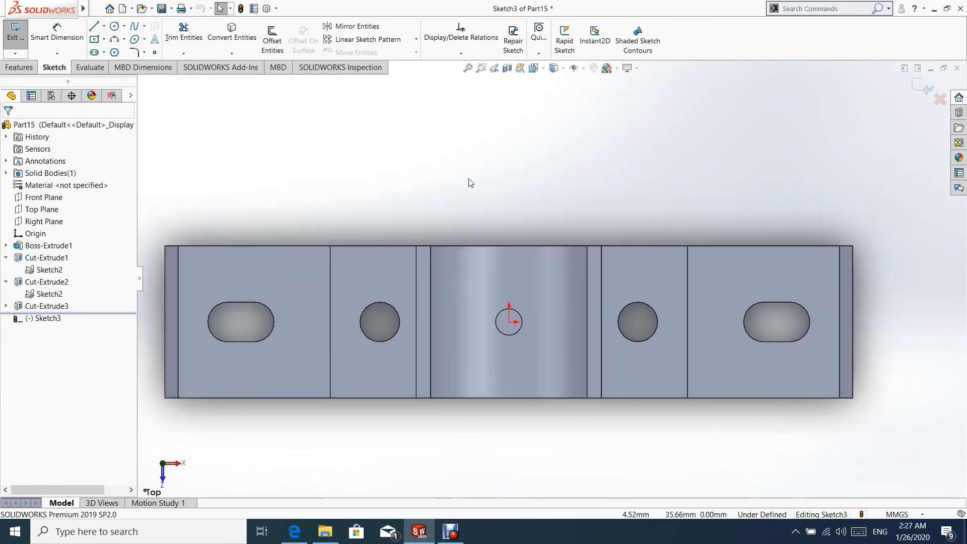
Sketch a three-point arc across the right post from its back edge to its front edge, bulging to the post's outer edge.
{"action": "left_click", "coordinate": [115, 40]}
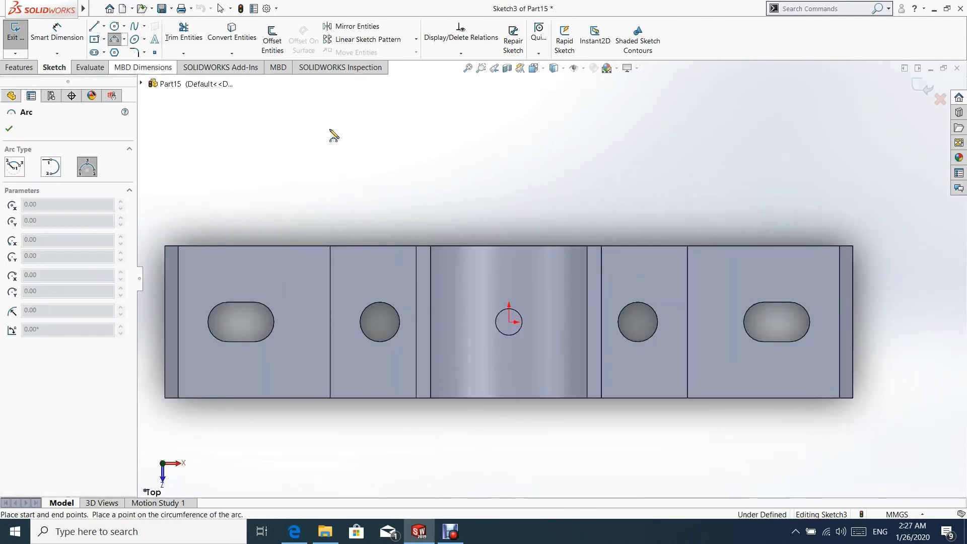
{"action": "left_click", "coordinate": [624, 246]}
{"action": "left_click", "coordinate": [649, 397]}
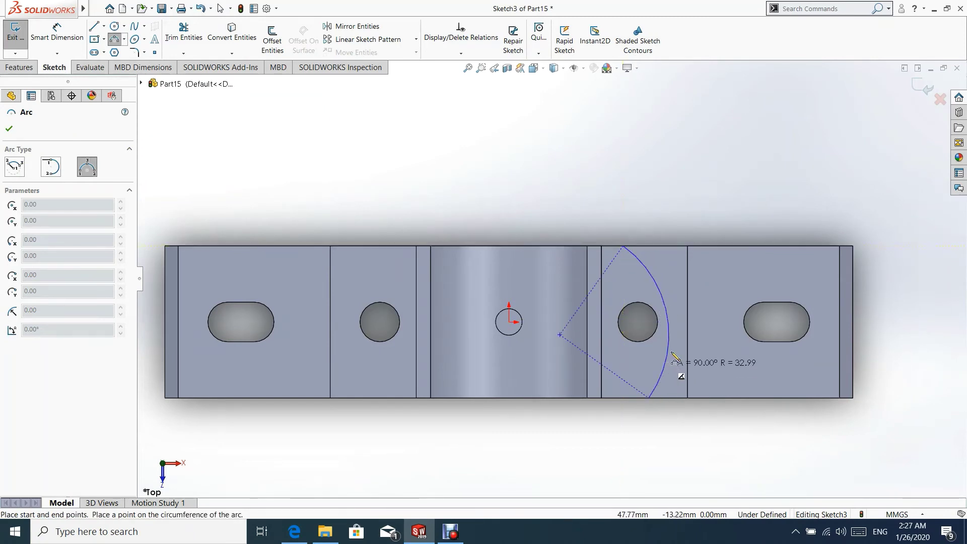
{"action": "left_click", "coordinate": [688, 322]}
{"action": "key", "text": "Escape"}
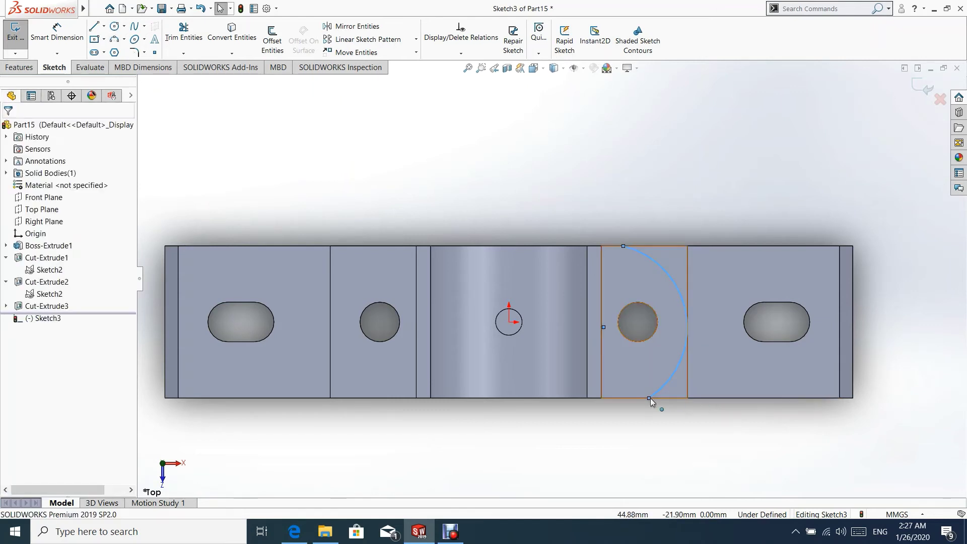
Make the arc's centre coincident with the origin and the arc tangent to the right post's outer edge.
{"action": "left_click", "coordinate": [604, 327]}
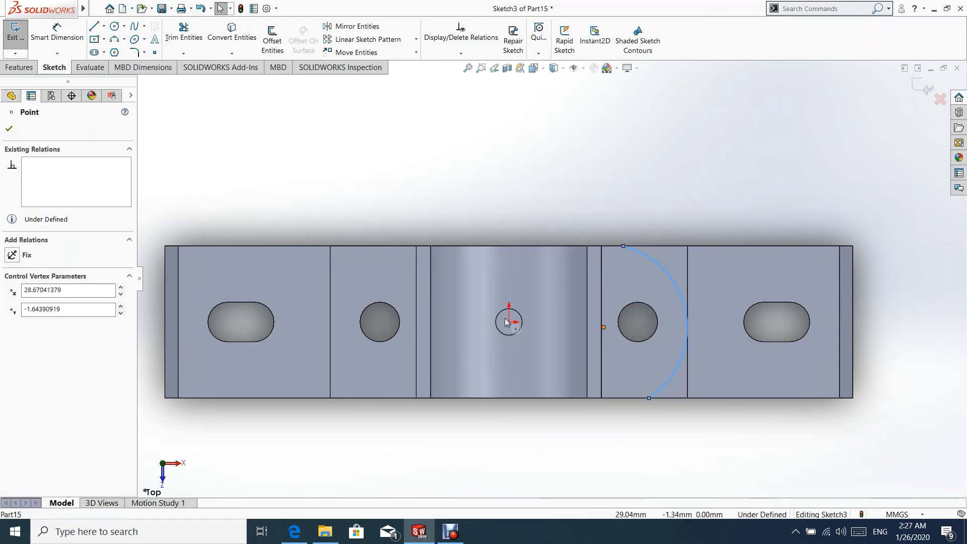
{"action": "left_click", "coordinate": [509, 323], "text": "ctrl"}
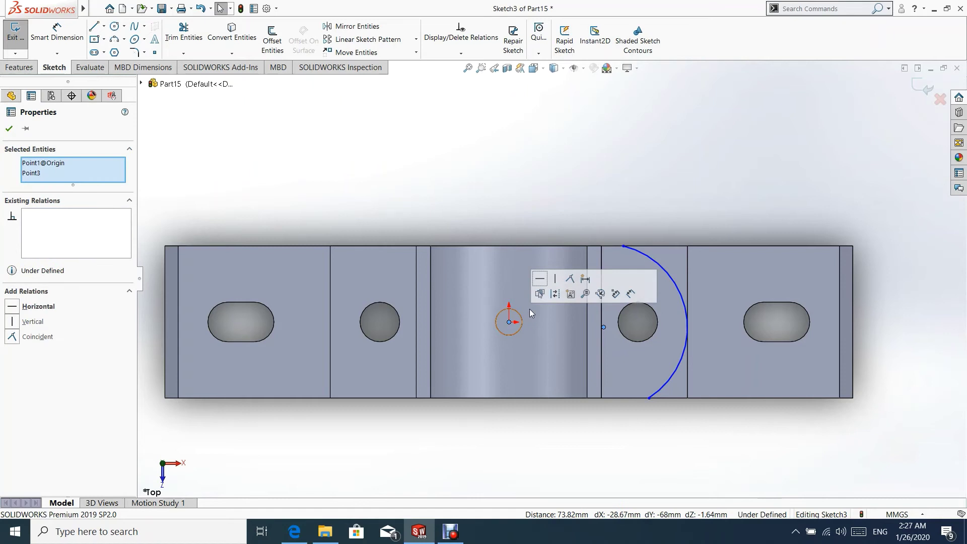
{"action": "left_click", "coordinate": [604, 293]}
{"action": "left_click", "coordinate": [539, 194]}
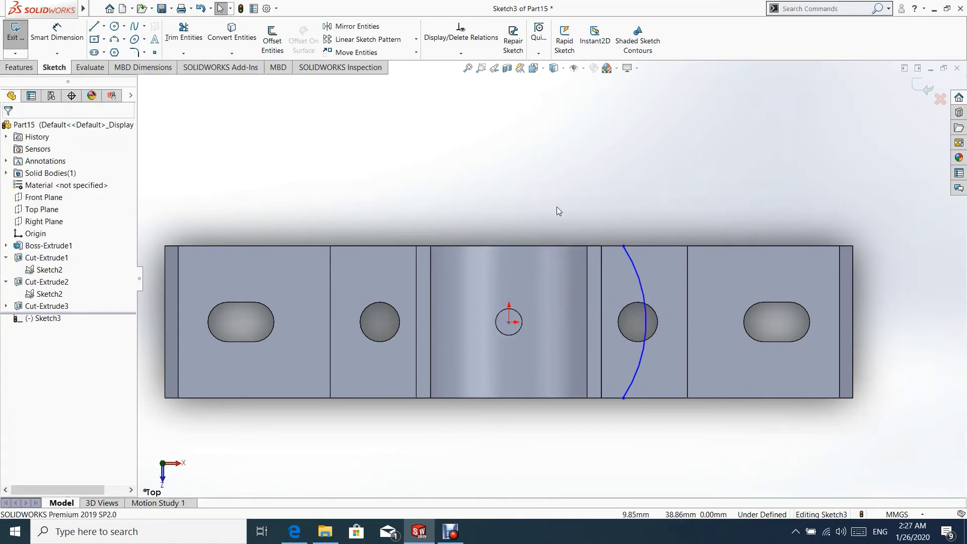
{"action": "left_click", "coordinate": [645, 314]}
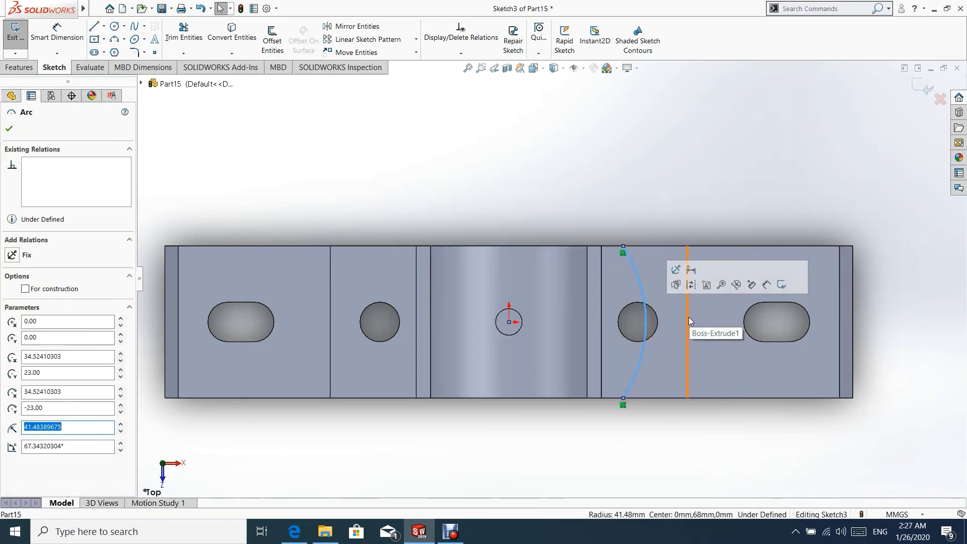
{"action": "left_click", "coordinate": [688, 318], "text": "ctrl"}
{"action": "left_click", "coordinate": [718, 273]}
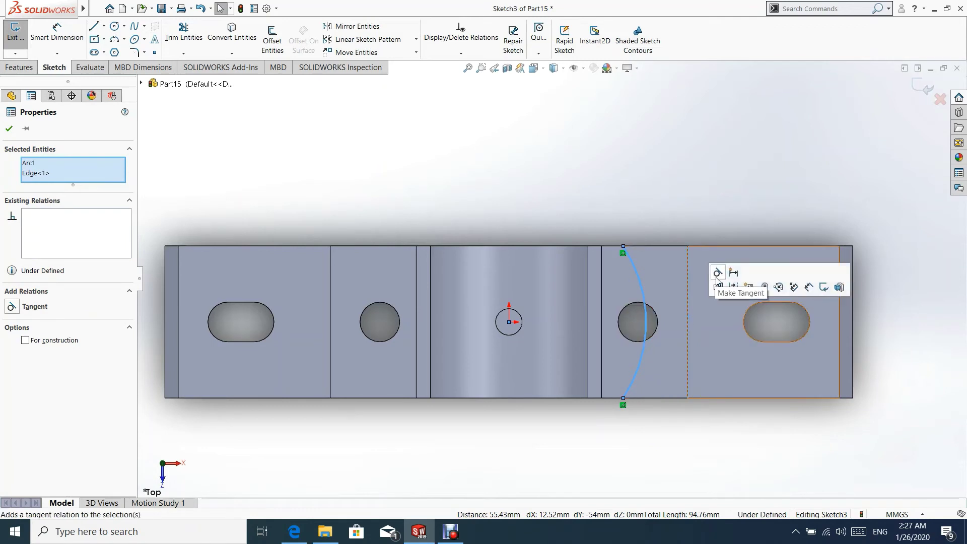
{"action": "left_click", "coordinate": [667, 230]}
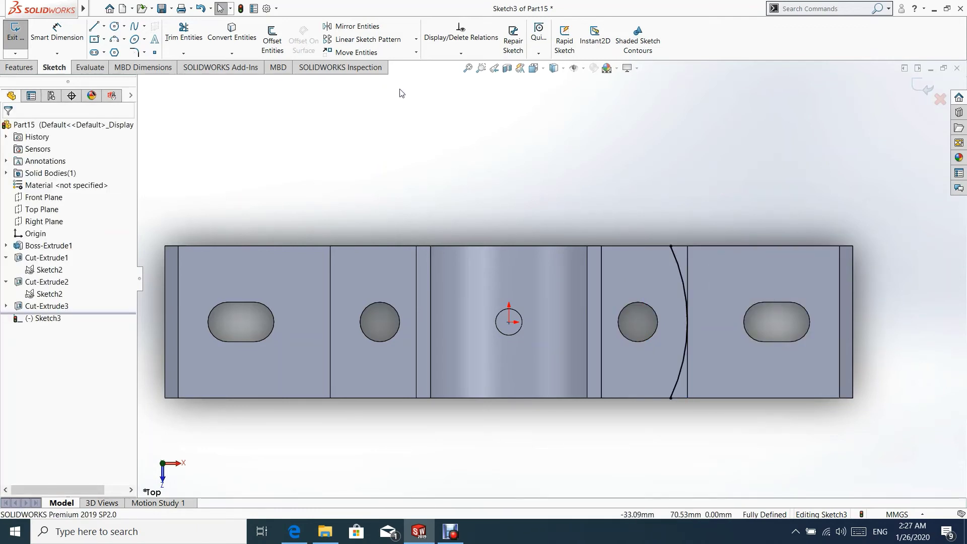
Draw a vertical centerline through the origin from the block's back edge to its front edge.
{"action": "left_click", "coordinate": [104, 27]}
{"action": "left_click", "coordinate": [115, 40]}
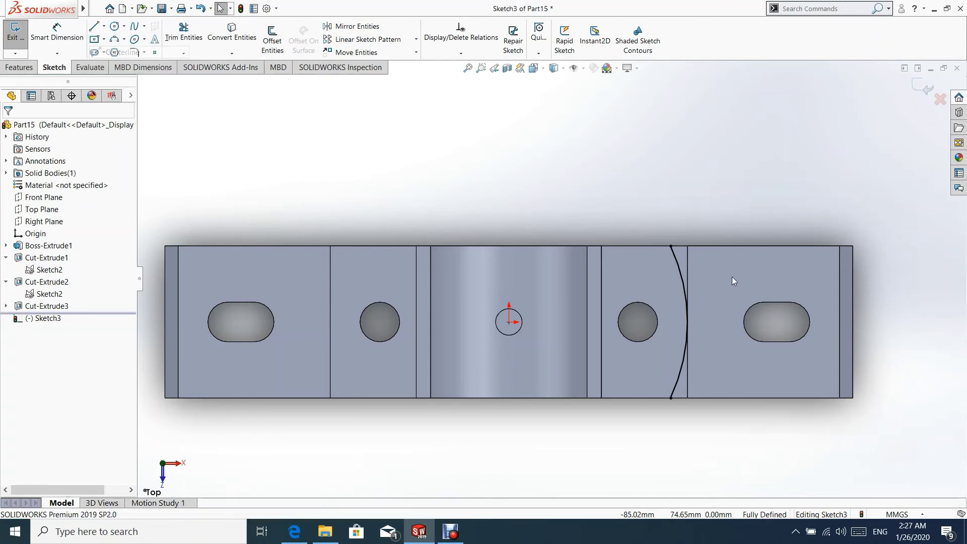
{"action": "left_click", "coordinate": [509, 246]}
{"action": "left_click", "coordinate": [509, 398]}
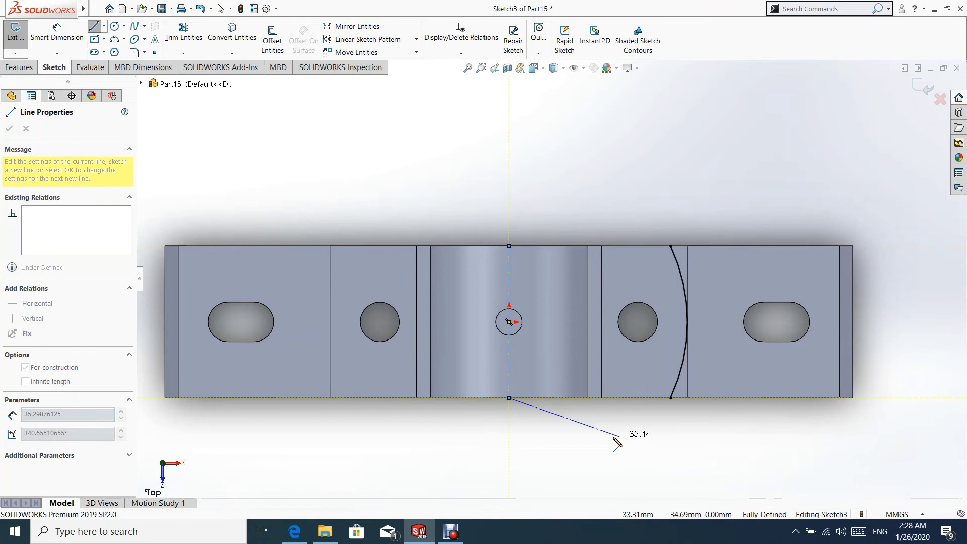
{"action": "key", "text": "Escape"}
{"action": "key", "text": "alt+f"}
{"action": "key", "text": "Down"}
{"action": "key", "text": "Down"}
{"action": "key", "text": "Down"}
{"action": "key", "text": "Down"}
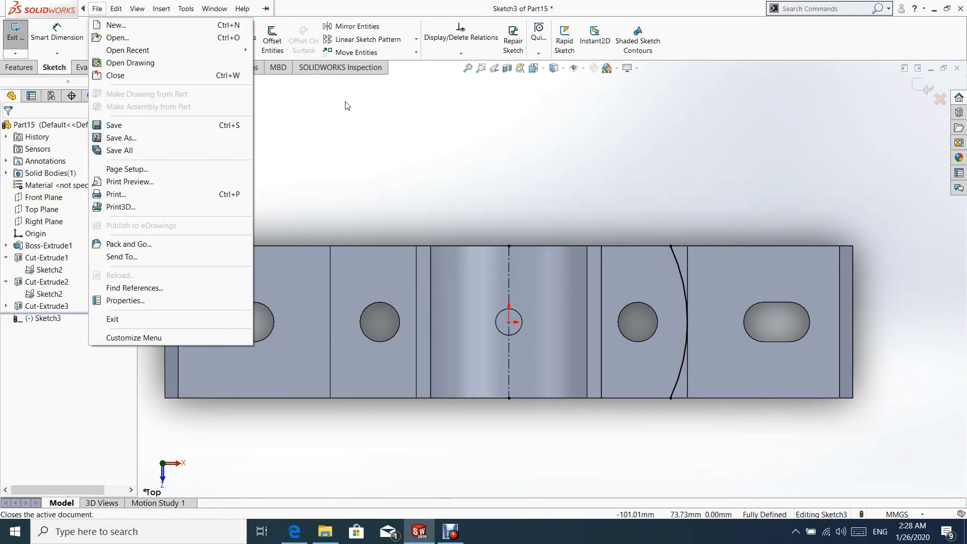
{"action": "key", "text": "Escape"}
Close the arc with three lines running from one arc end along the right post's outer edge to the other end.
{"action": "left_click", "coordinate": [94, 26]}
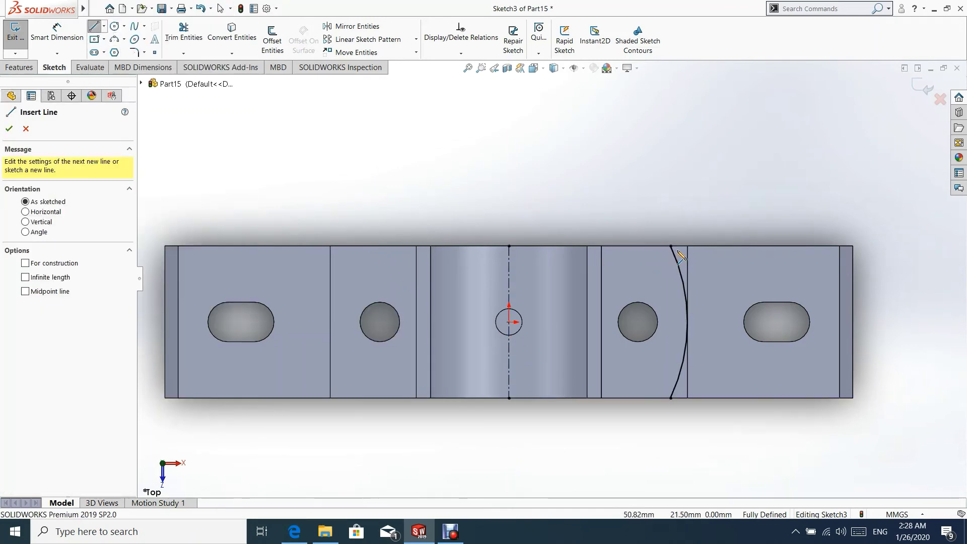
{"action": "left_click", "coordinate": [671, 247]}
{"action": "left_click", "coordinate": [688, 247]}
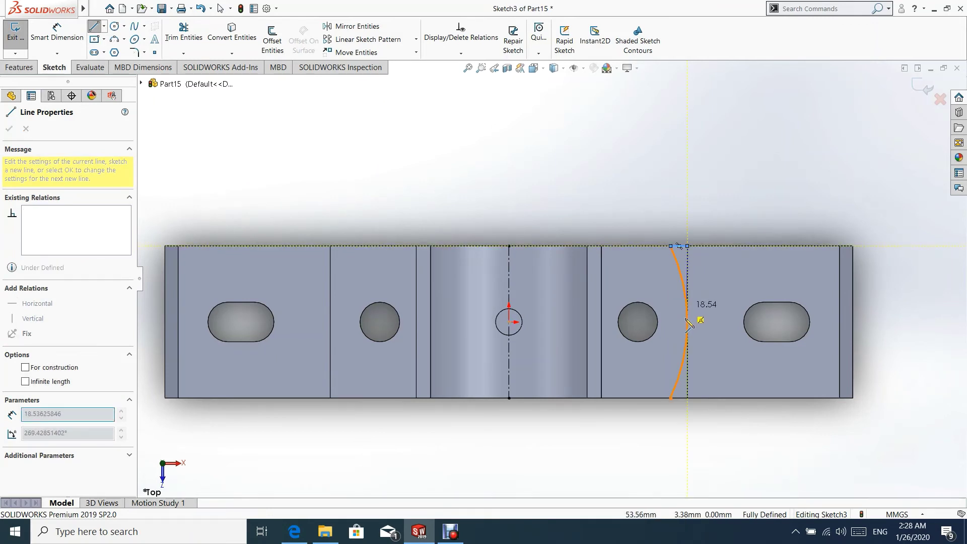
{"action": "left_click", "coordinate": [688, 399]}
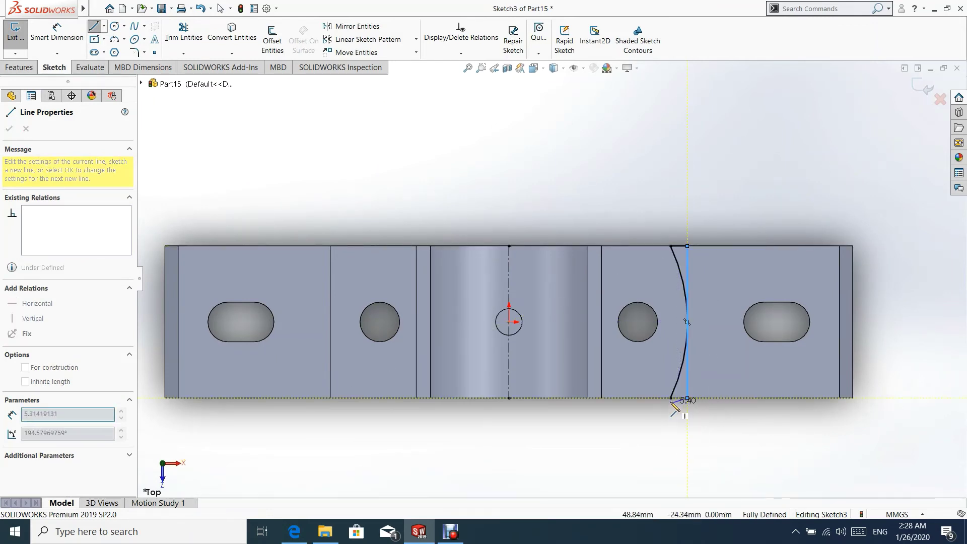
{"action": "left_click", "coordinate": [671, 398]}
{"action": "key", "text": "Escape"}
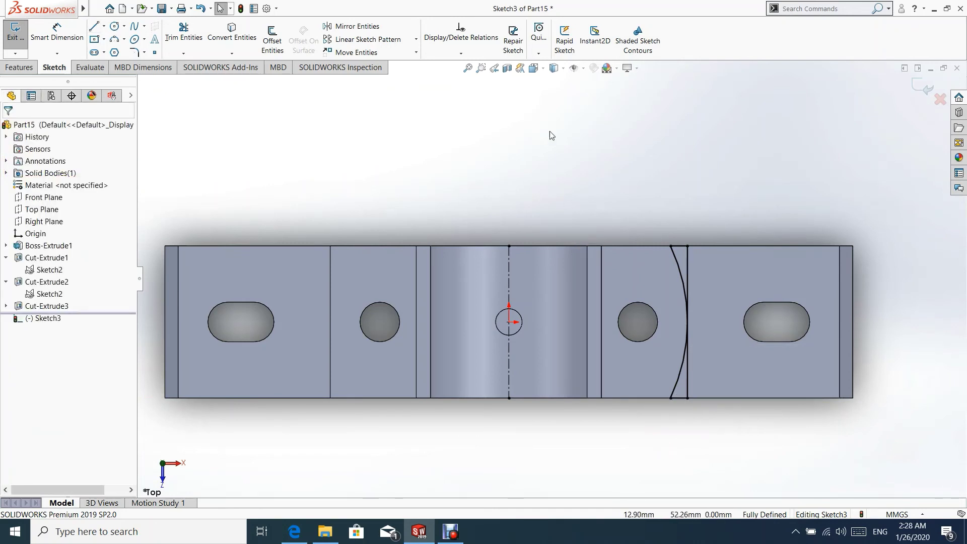
Mirror the arc and its closing lines about the centerline onto the left post, and exit the sketch.
{"action": "mouse_move", "coordinate": [766, 183]}
{"action": "left_mouse_down"}
{"action": "mouse_move", "coordinate": [686, 214]}
{"action": "mouse_move", "coordinate": [459, 431]}
{"action": "left_mouse_up"}
{"action": "left_click", "coordinate": [375, 29]}
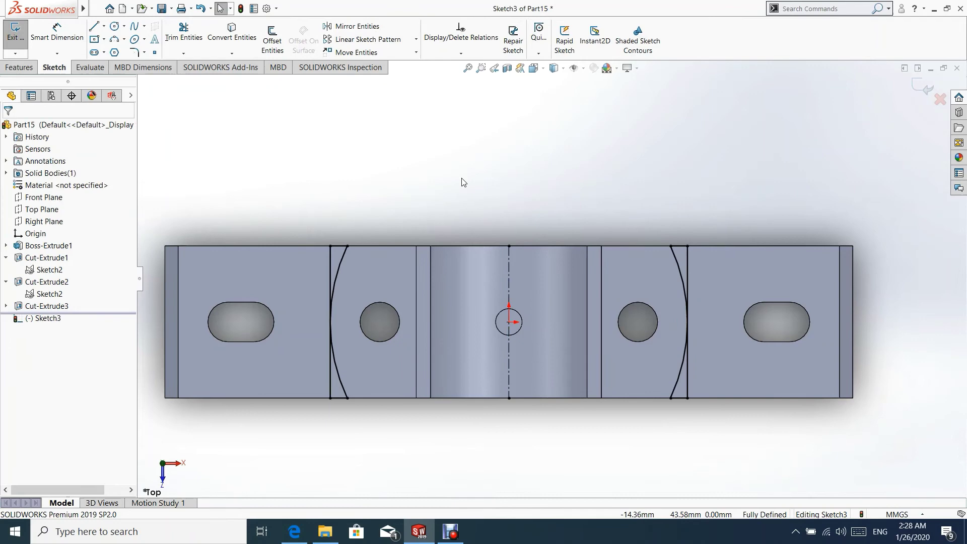
{"action": "left_click", "coordinate": [927, 80]}
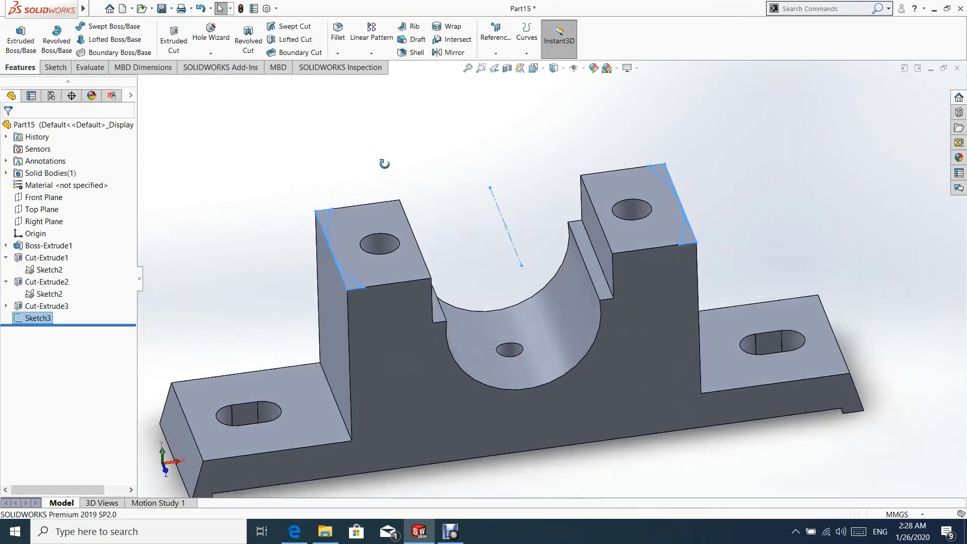
Start an extruded cut from the new sketch with the four corner regions outside the two arcs as selected contours.
{"action": "mouse_move", "coordinate": [384, 162]}
{"action": "middle_mouse_down"}
{"action": "mouse_move", "coordinate": [358, 85]}
{"action": "mouse_move", "coordinate": [315, 116]}
{"action": "middle_mouse_up"}
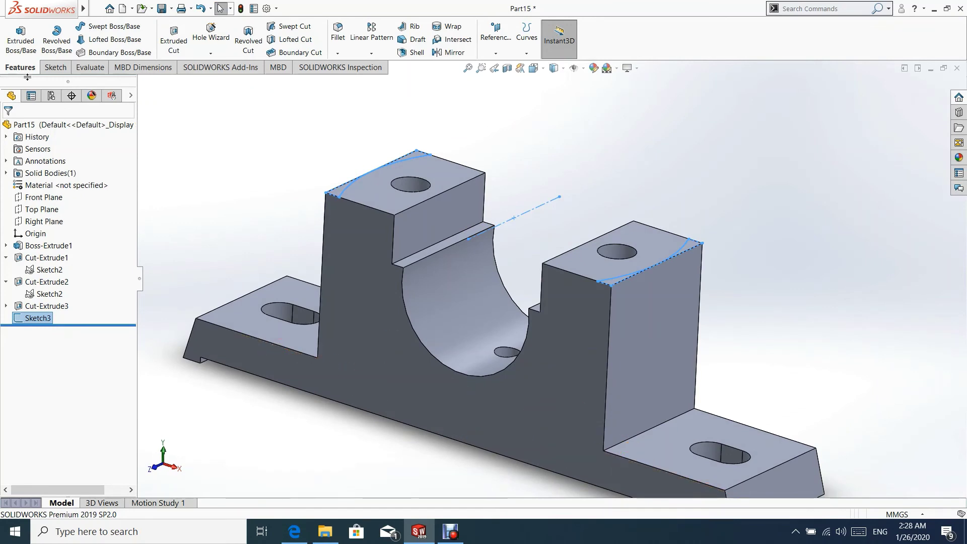
{"action": "left_click", "coordinate": [172, 45]}
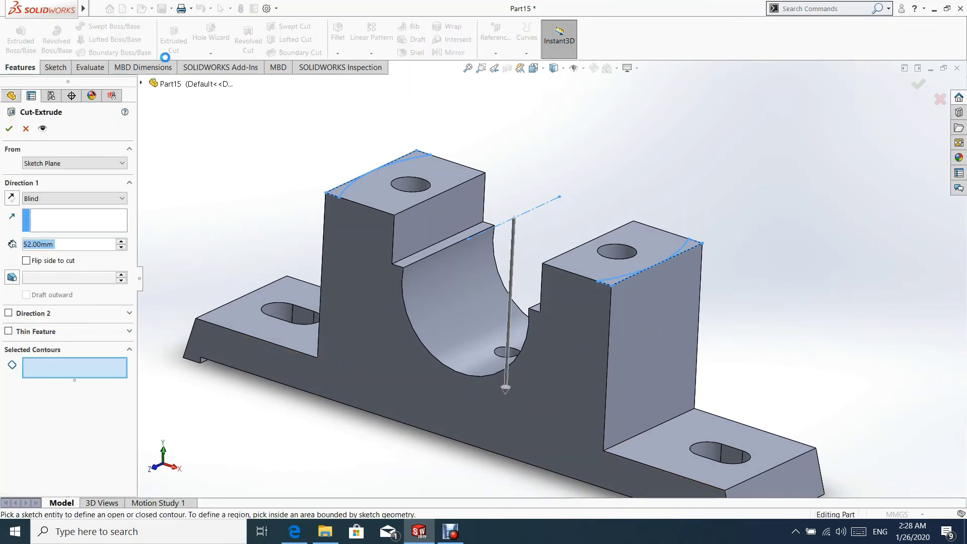
{"action": "left_click", "coordinate": [64, 369]}
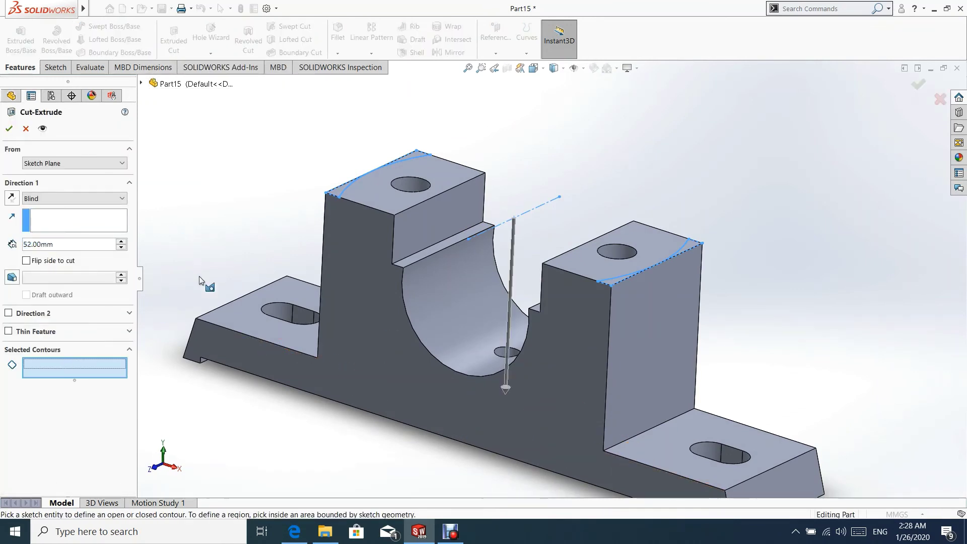
{"action": "left_click", "coordinate": [341, 192]}
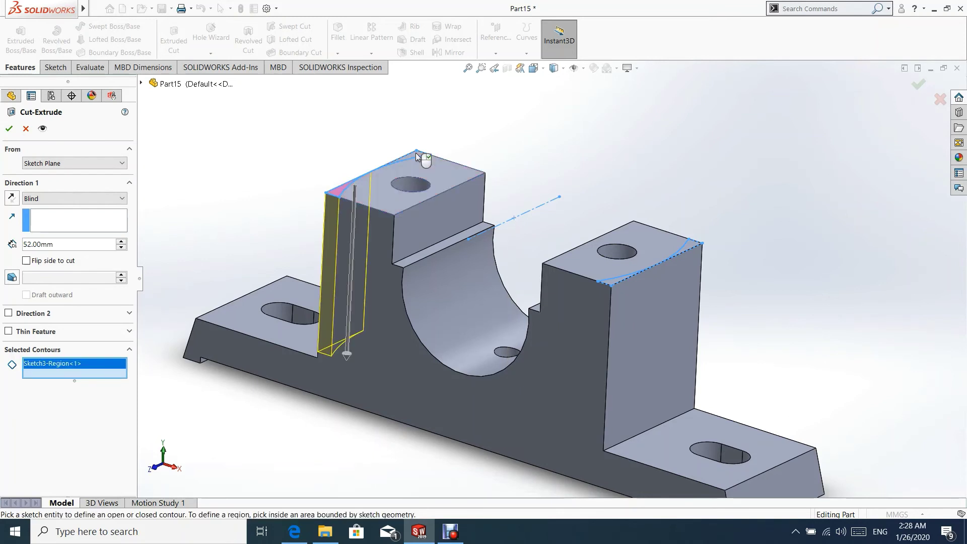
{"action": "left_click", "coordinate": [417, 153]}
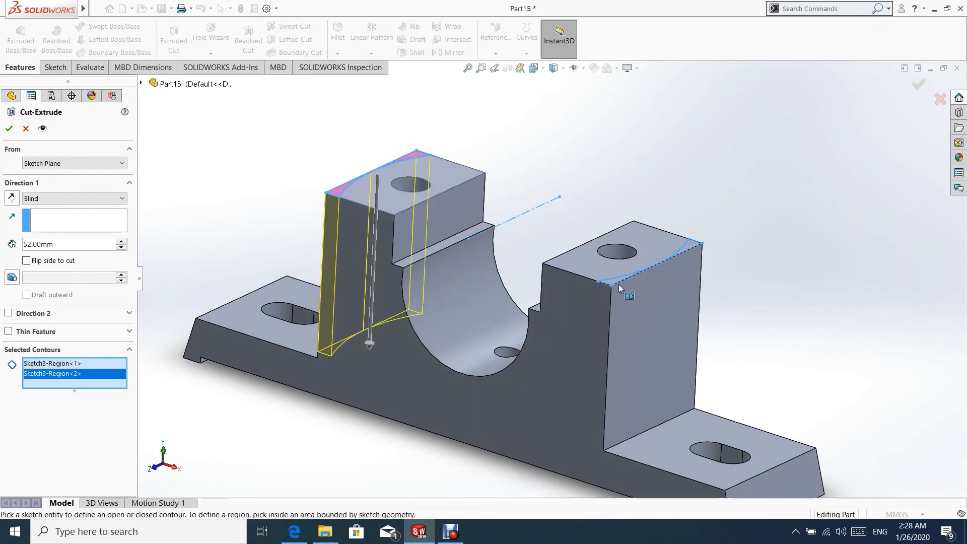
{"action": "scroll", "coordinate": [618, 284], "scroll_direction": "down", "scroll_amount": 3}
{"action": "left_click", "coordinate": [549, 292]}
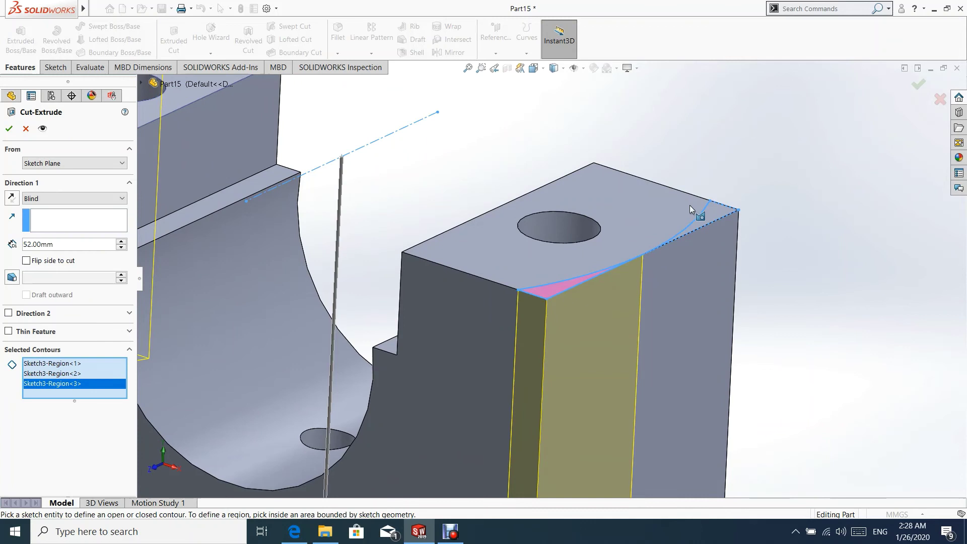
{"action": "left_click", "coordinate": [714, 213]}
{"action": "scroll", "coordinate": [455, 276], "scroll_direction": "up", "scroll_amount": 5}
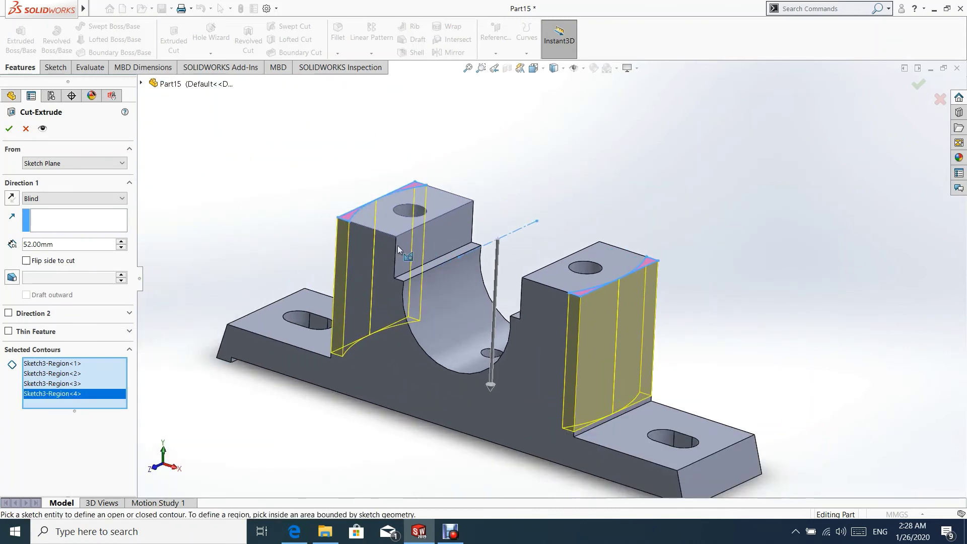
End the corner cut Up To Surface at the top face of the left slotted flange and accept it.
{"action": "left_click", "coordinate": [45, 198]}
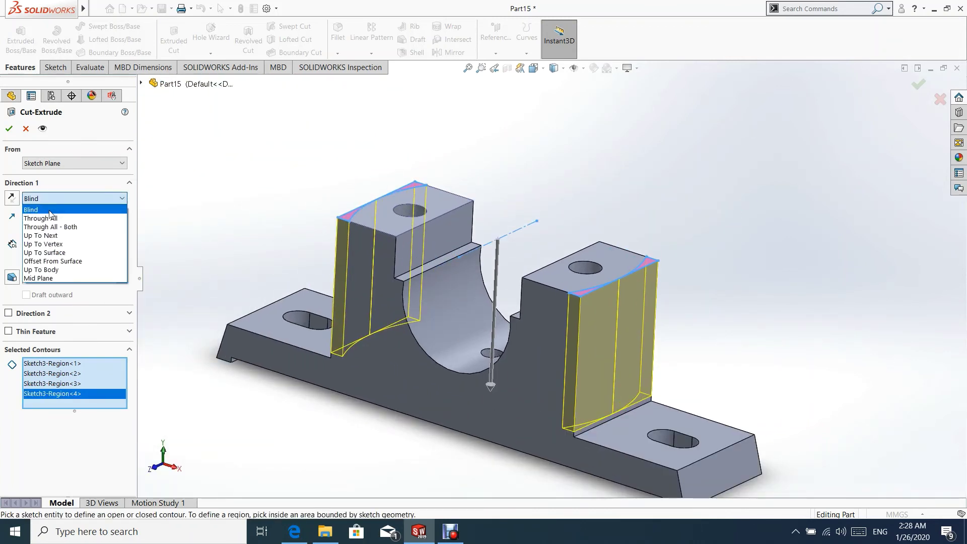
{"action": "left_click", "coordinate": [44, 253]}
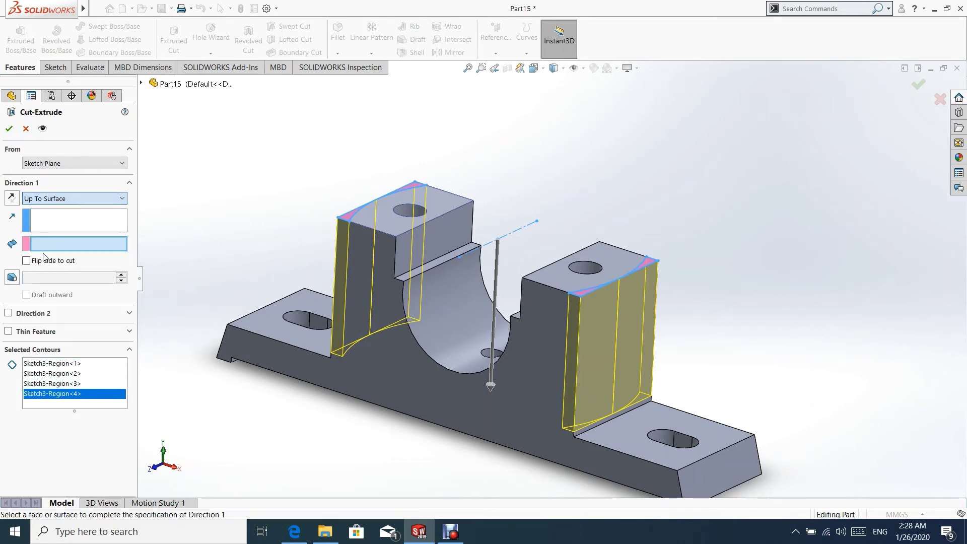
{"action": "left_click", "coordinate": [288, 337]}
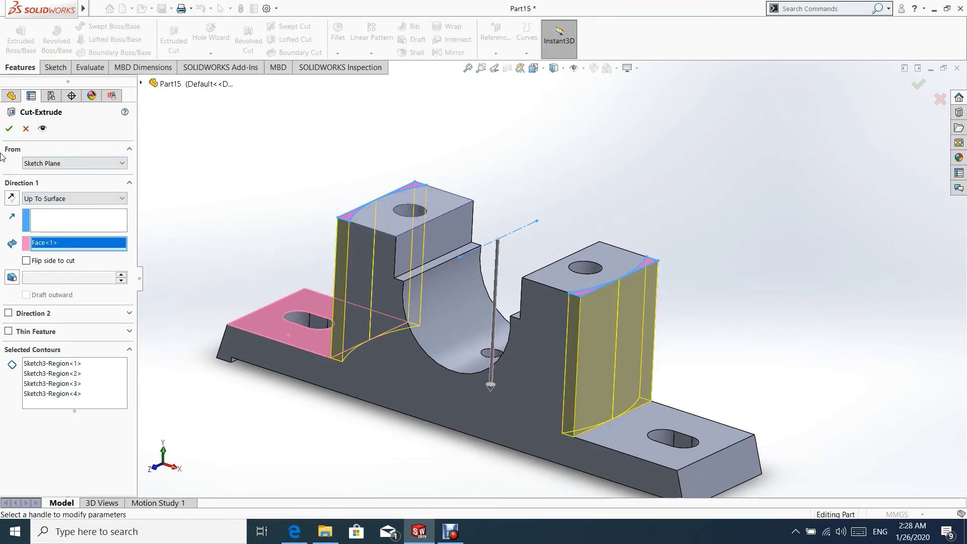
{"action": "left_click", "coordinate": [9, 128]}
Chamfer the front and back semicircular edges of the bearing bore with a distance of 2 mm at 45 degrees.
{"action": "middle_click_drag", "start_coordinate": [388, 204], "coordinate": [339, 215]}
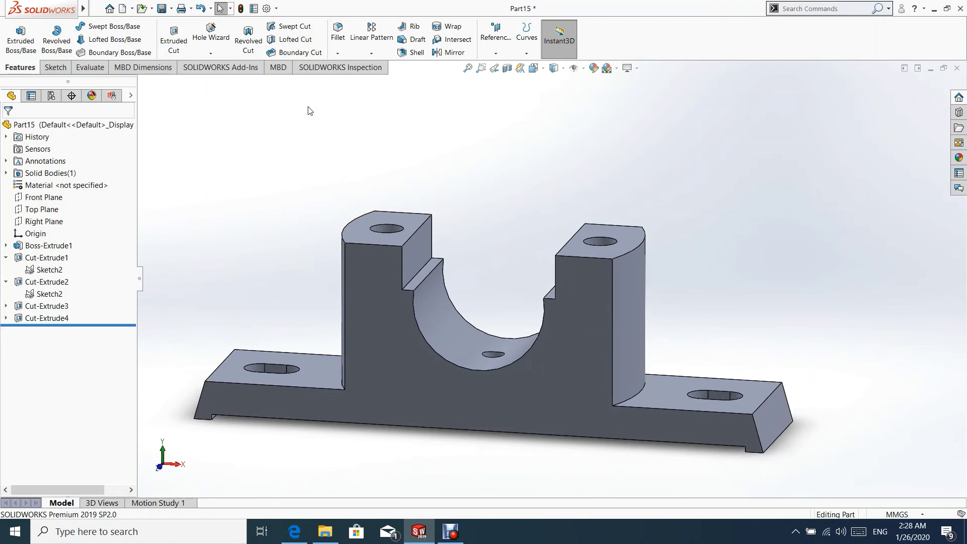
{"action": "left_click", "coordinate": [338, 54]}
{"action": "left_click", "coordinate": [352, 79]}
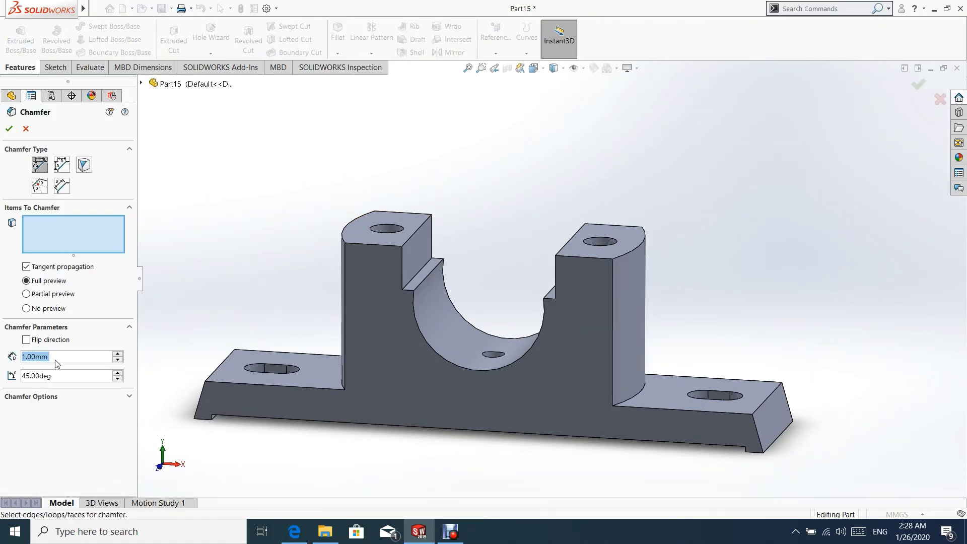
{"action": "type", "text": "2"}
{"action": "left_click", "coordinate": [28, 229]}
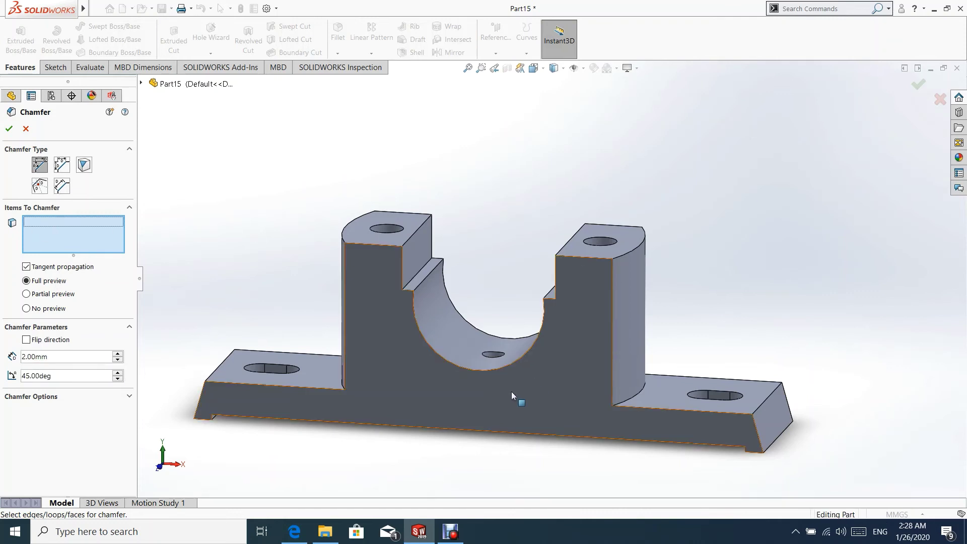
{"action": "left_click", "coordinate": [482, 371]}
{"action": "middle_click_drag", "start_coordinate": [577, 306], "coordinate": [594, 322]}
{"action": "left_click", "coordinate": [580, 319]}
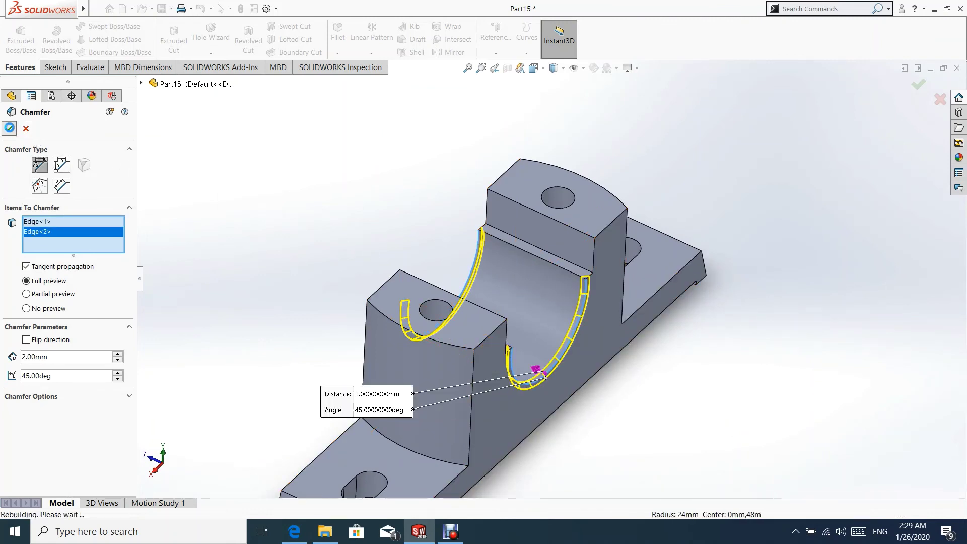
{"action": "left_click", "coordinate": [10, 128]}
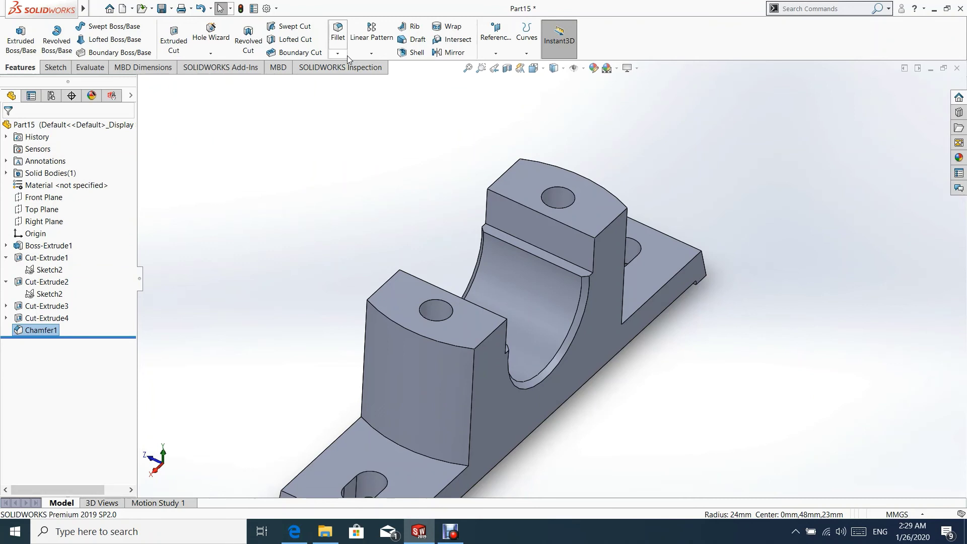
Chamfer the upper edges of both flange slots with a distance of 1 mm at 45 degrees.
{"action": "left_click", "coordinate": [357, 79]}
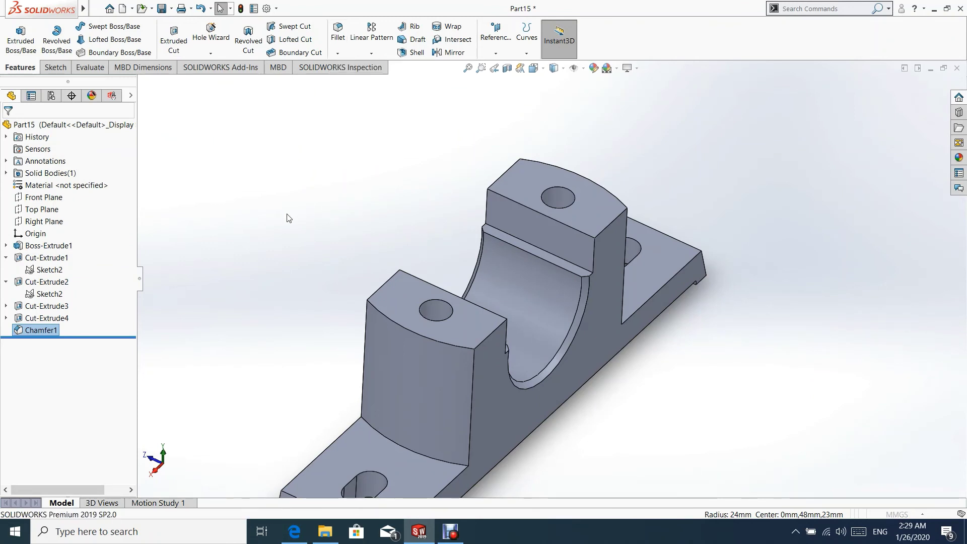
{"action": "left_click", "coordinate": [43, 357]}
{"action": "type", "text": "1"}
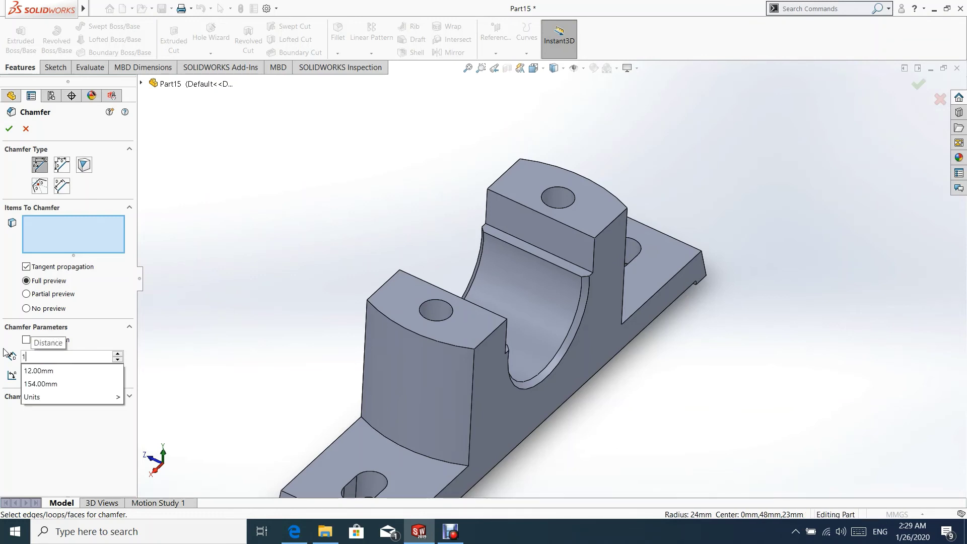
{"action": "key", "text": "Return"}
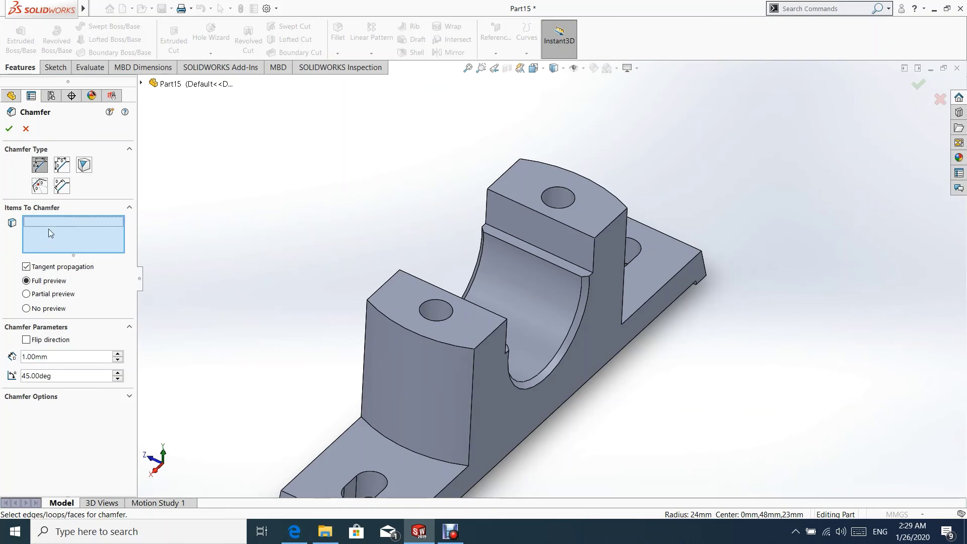
{"action": "scroll", "coordinate": [448, 383], "scroll_direction": "up", "scroll_amount": 3}
{"action": "scroll", "coordinate": [461, 390], "scroll_direction": "down", "scroll_amount": 5}
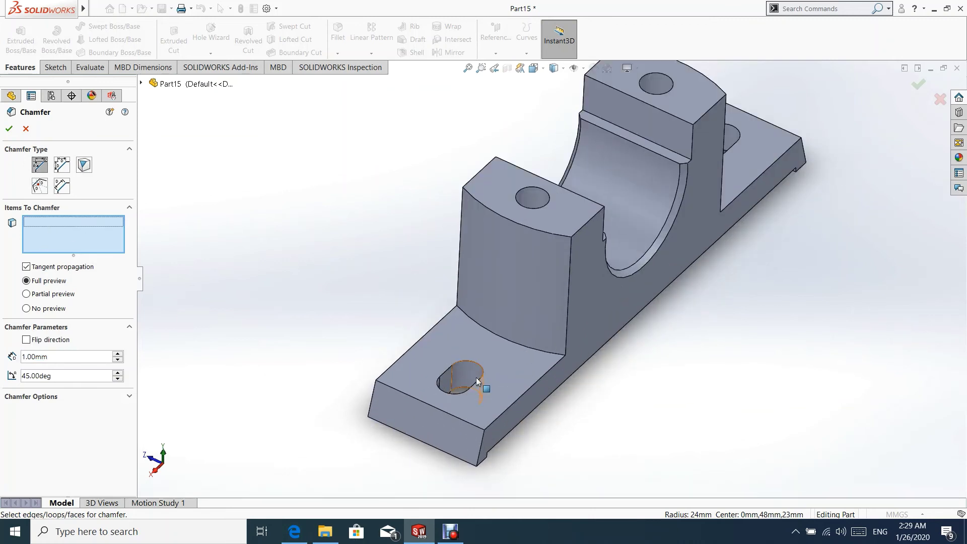
{"action": "left_click", "coordinate": [477, 386]}
{"action": "scroll", "coordinate": [714, 267], "scroll_direction": "up", "scroll_amount": 2}
{"action": "scroll", "coordinate": [707, 280], "scroll_direction": "down", "scroll_amount": 5}
{"action": "left_click", "coordinate": [637, 246]}
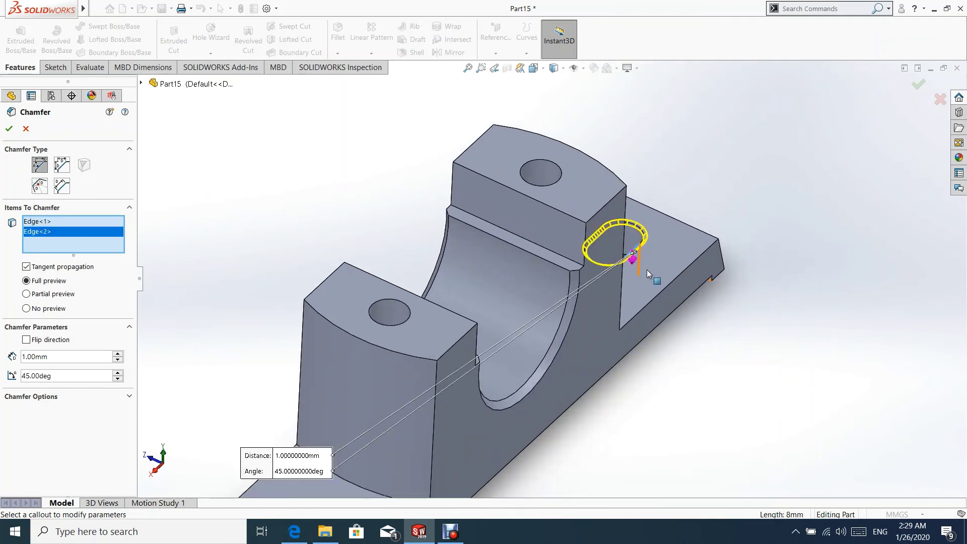
{"action": "left_click", "coordinate": [9, 129]}
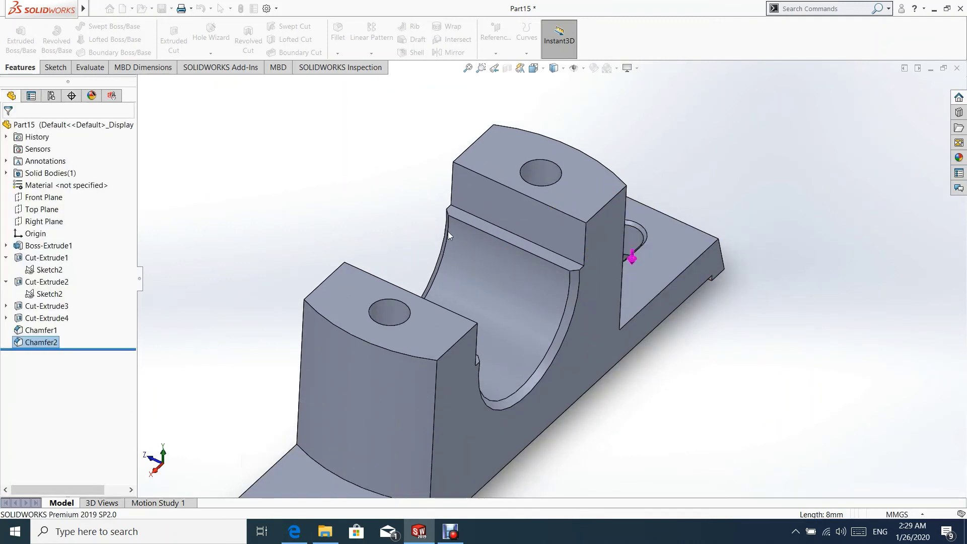
Start a fillet on the bearing block and set its radius to 8 mm.
{"action": "scroll", "coordinate": [554, 302], "scroll_direction": "up", "scroll_amount": 2}
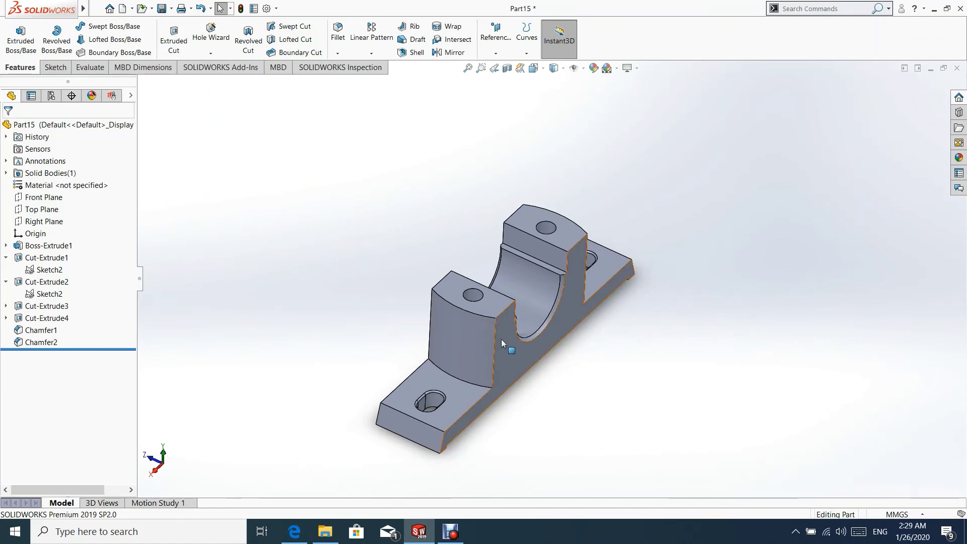
{"action": "middle_click_drag", "start_coordinate": [476, 278], "coordinate": [403, 202]}
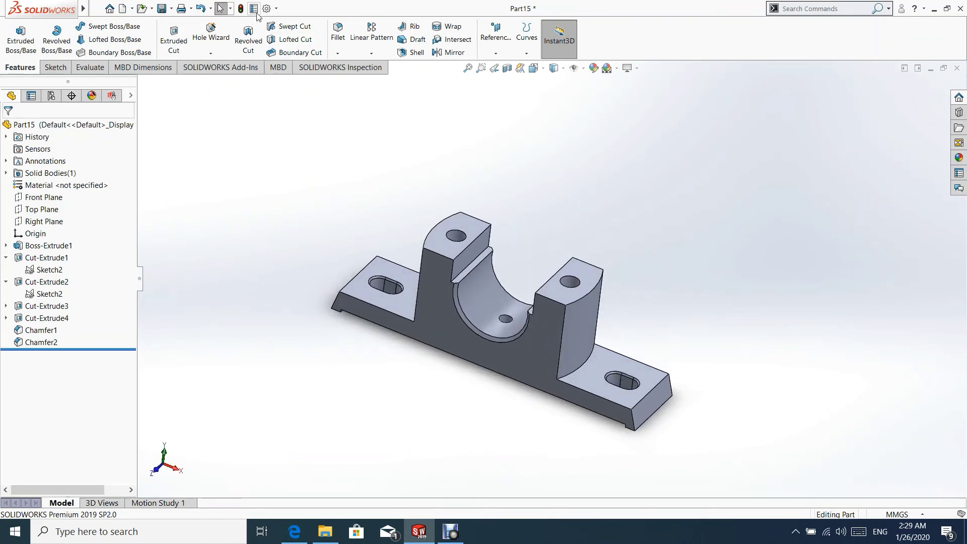
{"action": "left_click", "coordinate": [338, 32]}
{"action": "scroll", "coordinate": [619, 365], "scroll_direction": "up", "scroll_amount": 3}
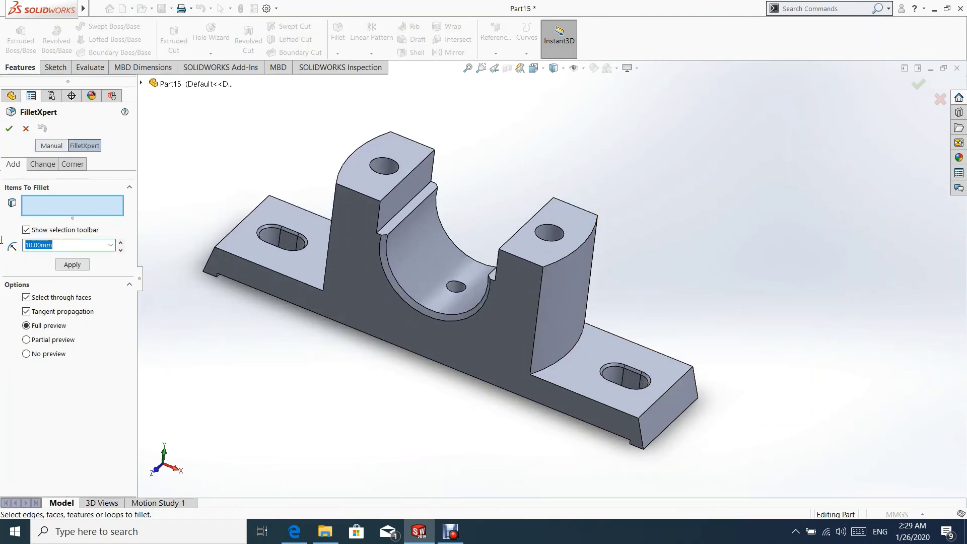
{"action": "type", "text": "8"}
{"action": "key", "text": "Return"}
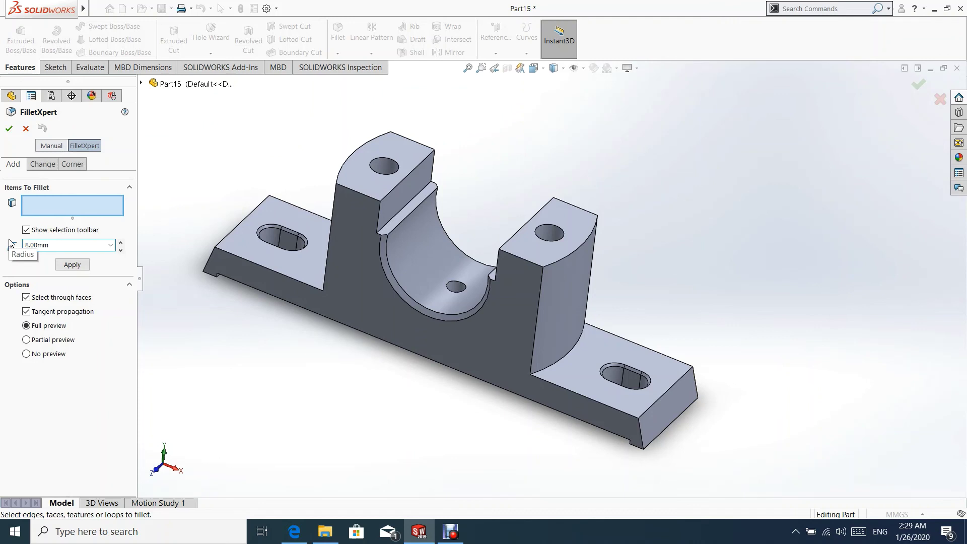